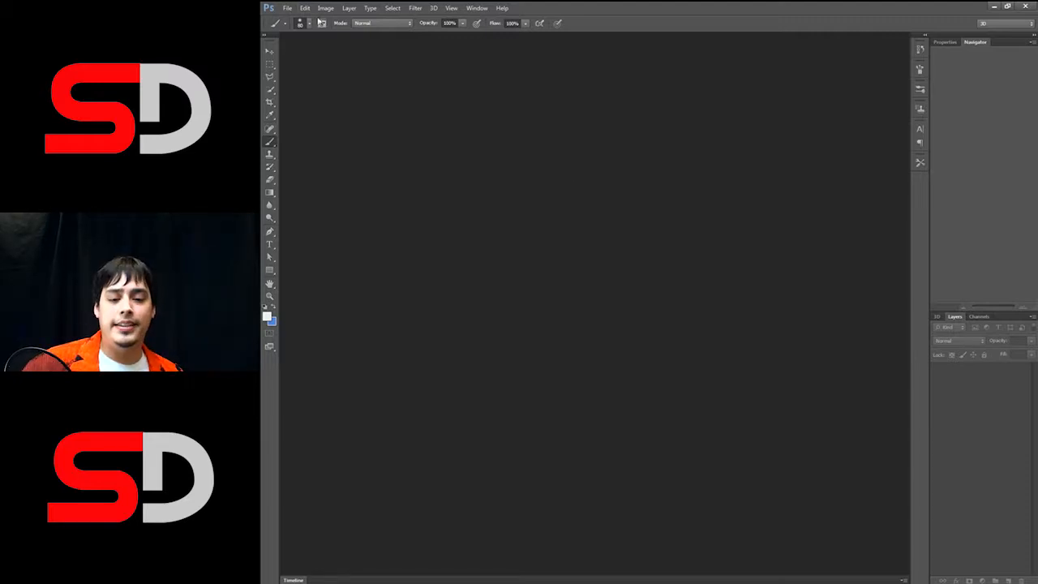
- Create a new 1280 x 720 px document at 72 pixels/inch in RGB Color, 8 bit, with a white background
{"action": "left_click", "coordinate": [288, 10]}
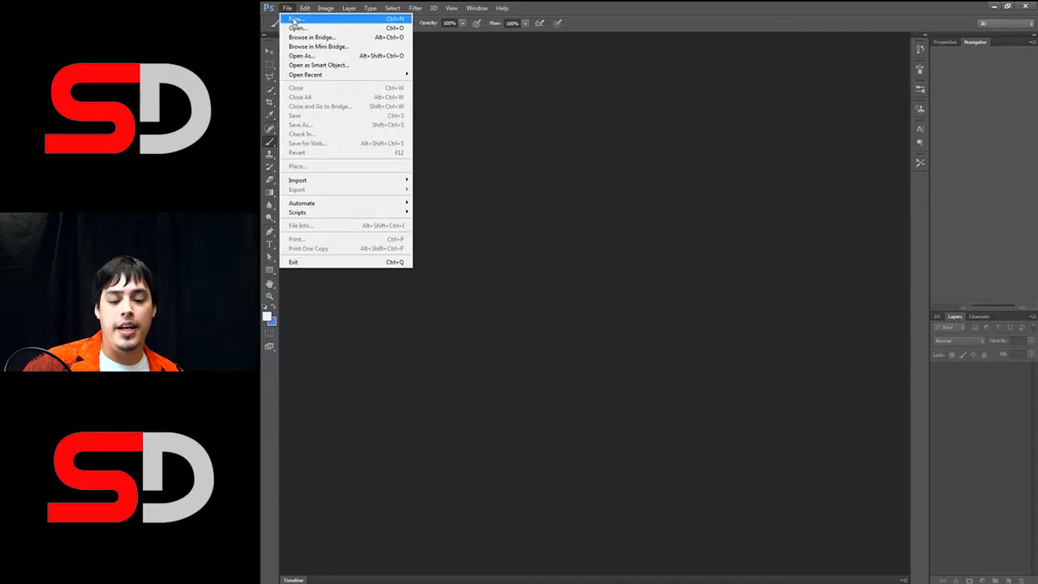
{"action": "left_click", "coordinate": [294, 20]}
{"action": "left_click", "coordinate": [628, 167]}
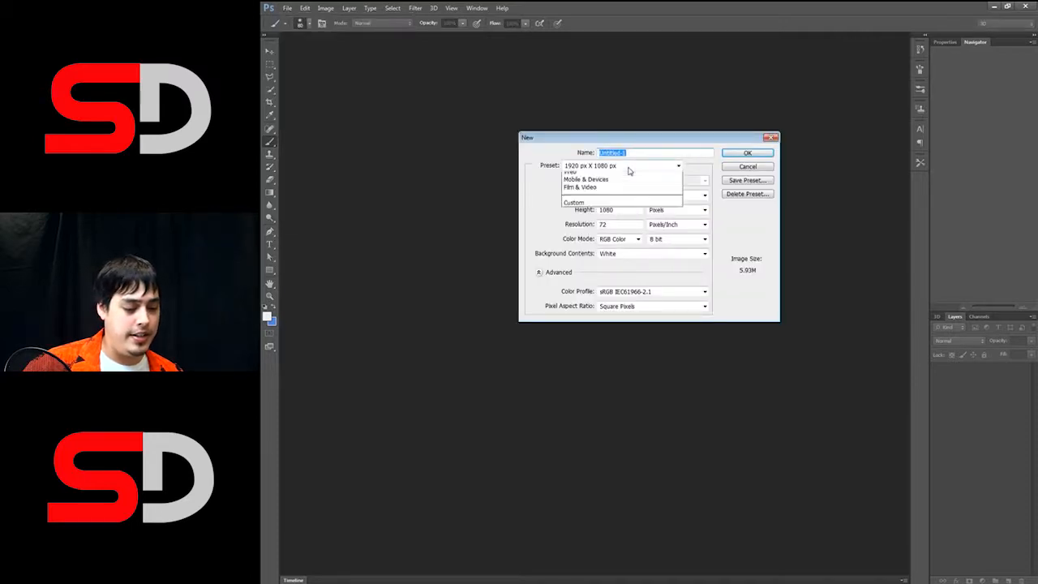
{"action": "left_click", "coordinate": [610, 210]}
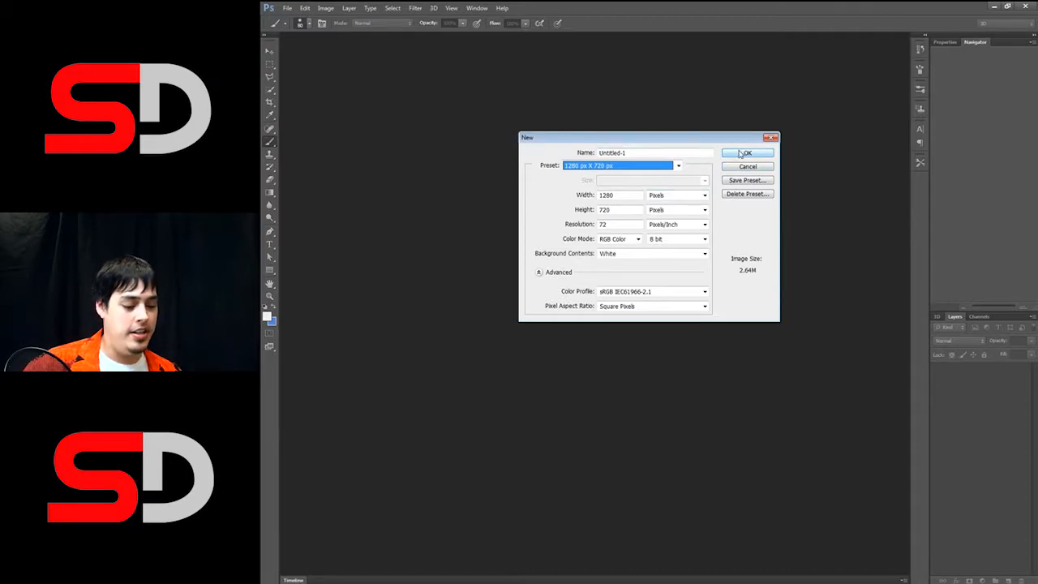
{"action": "double_click", "coordinate": [600, 226]}
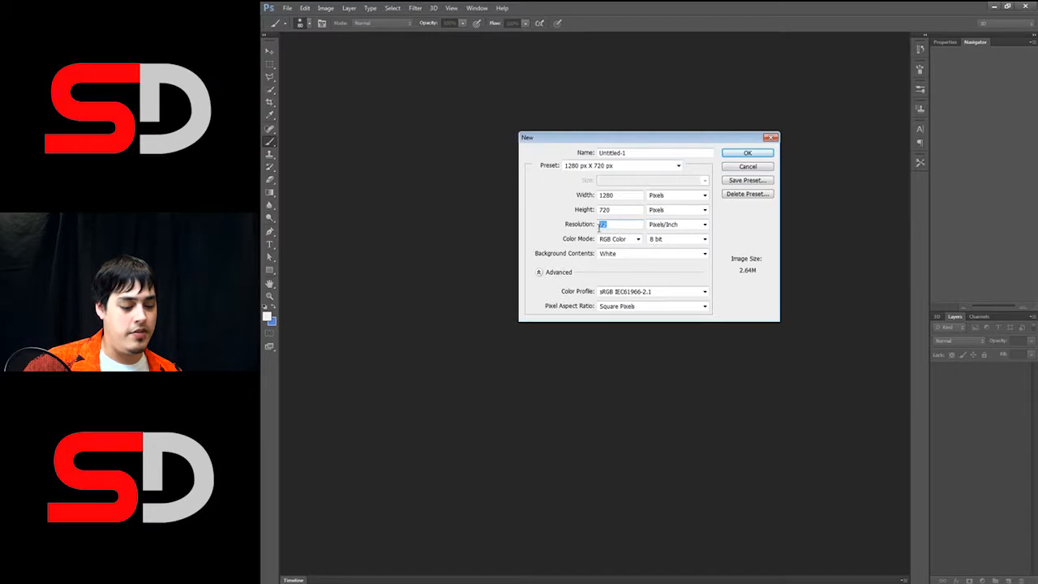
{"action": "left_click", "coordinate": [625, 225]}
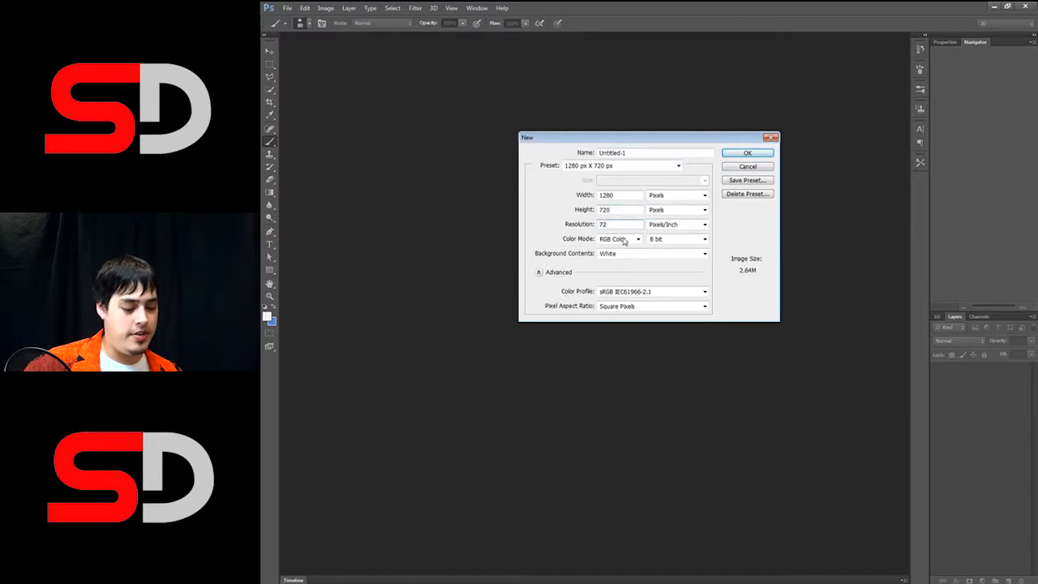
{"action": "left_click", "coordinate": [725, 154]}
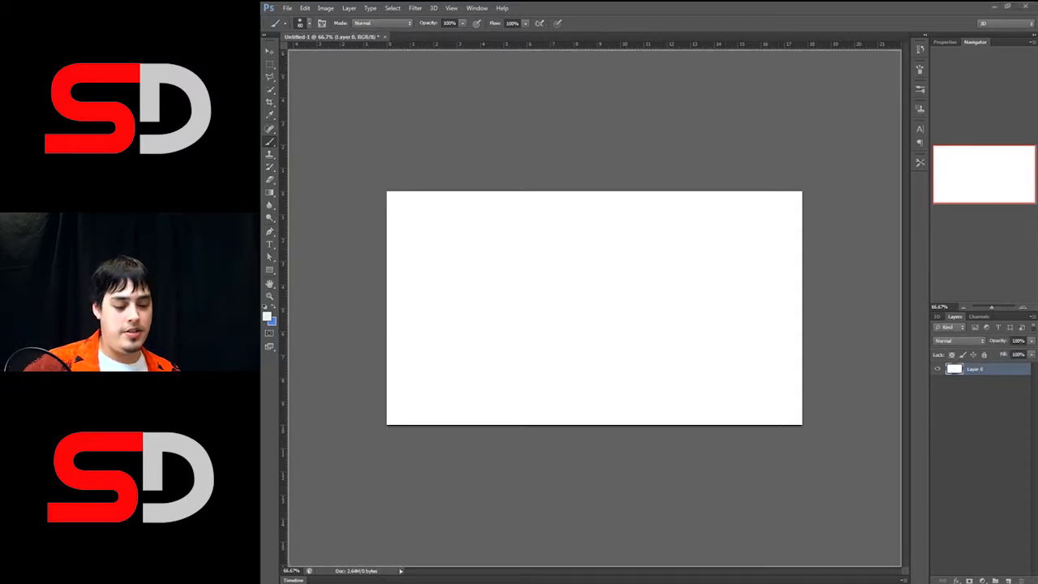
- Place the baby, octopus, lasagna and red gingham images in the document as separate layers, and rasterize all layers
{"action": "left_click_drag", "start_coordinate": [1037, 284], "coordinate": [533, 280]}
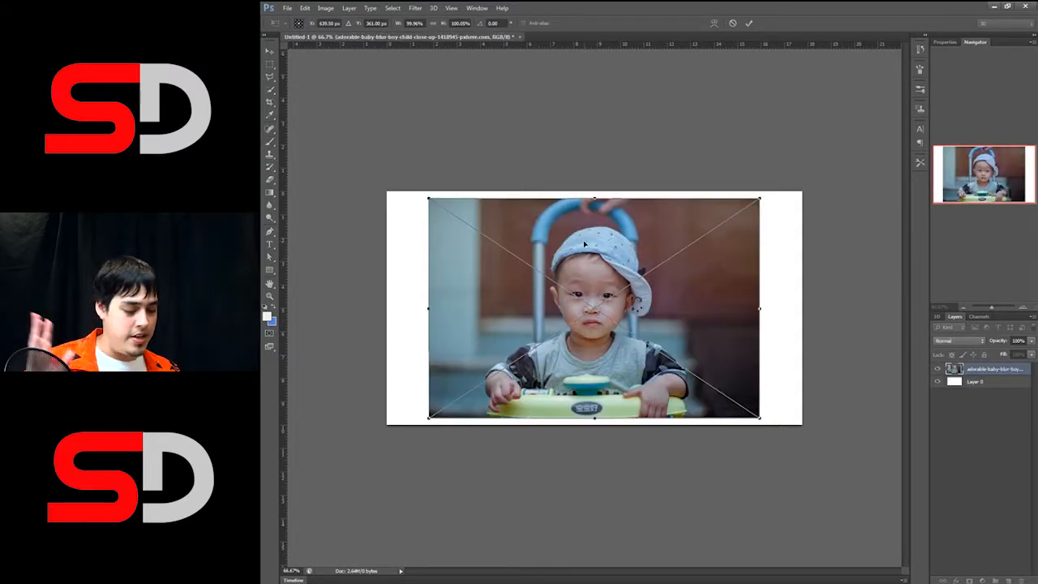
{"action": "left_click", "coordinate": [748, 25]}
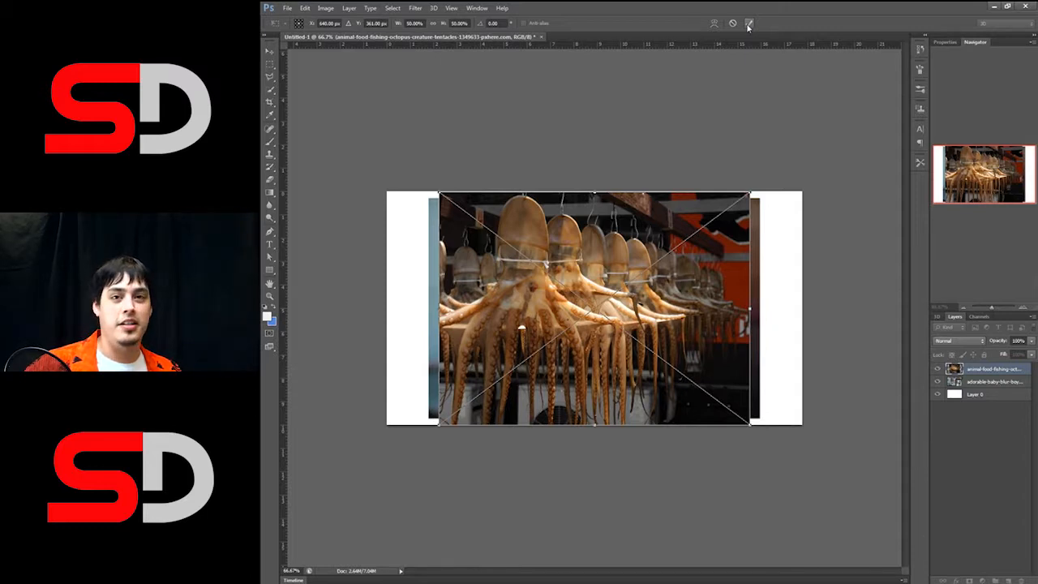
{"action": "left_click", "coordinate": [747, 25]}
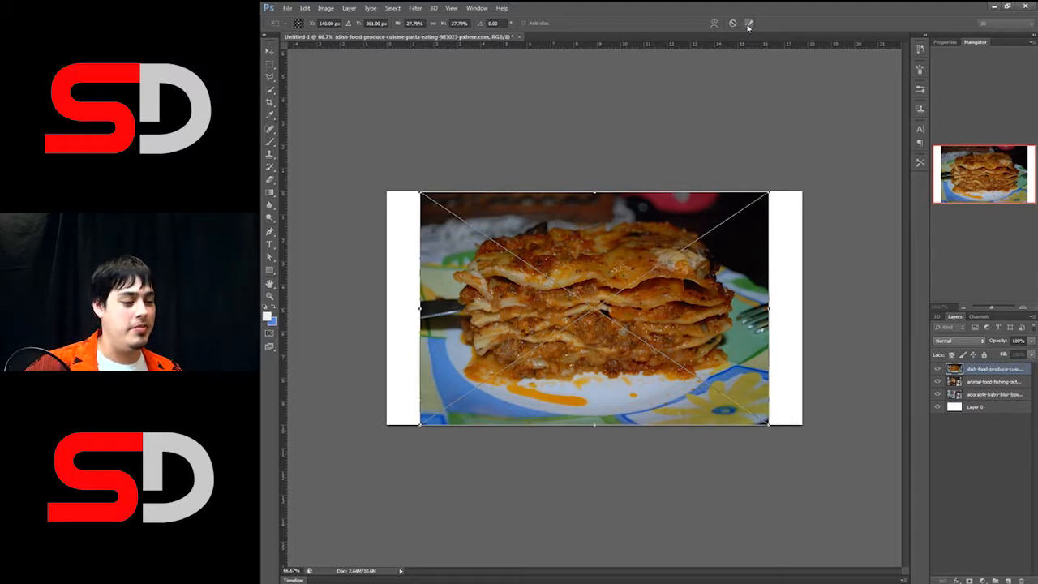
{"action": "left_click", "coordinate": [748, 25]}
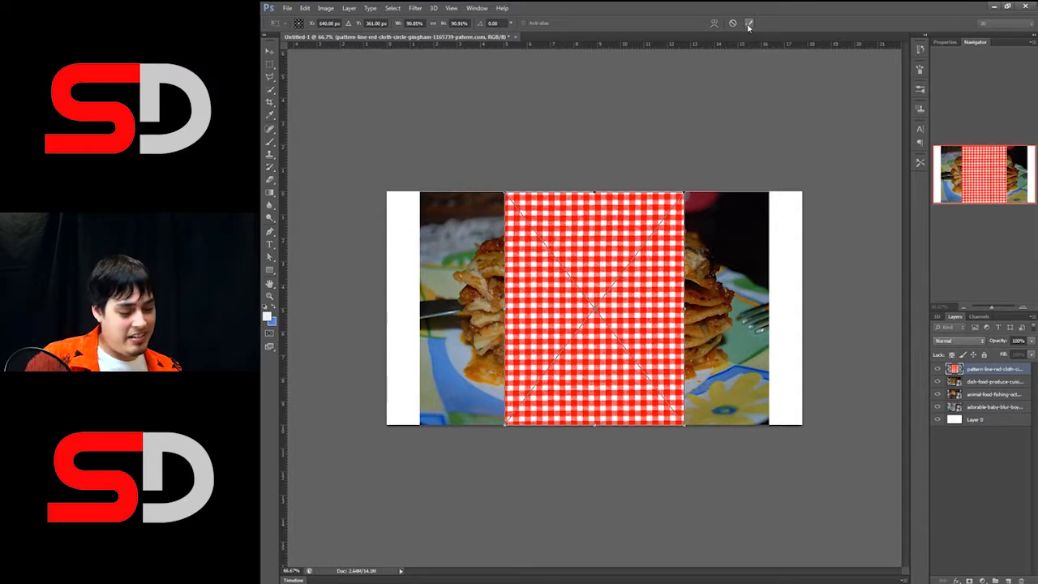
{"action": "left_click", "coordinate": [748, 24]}
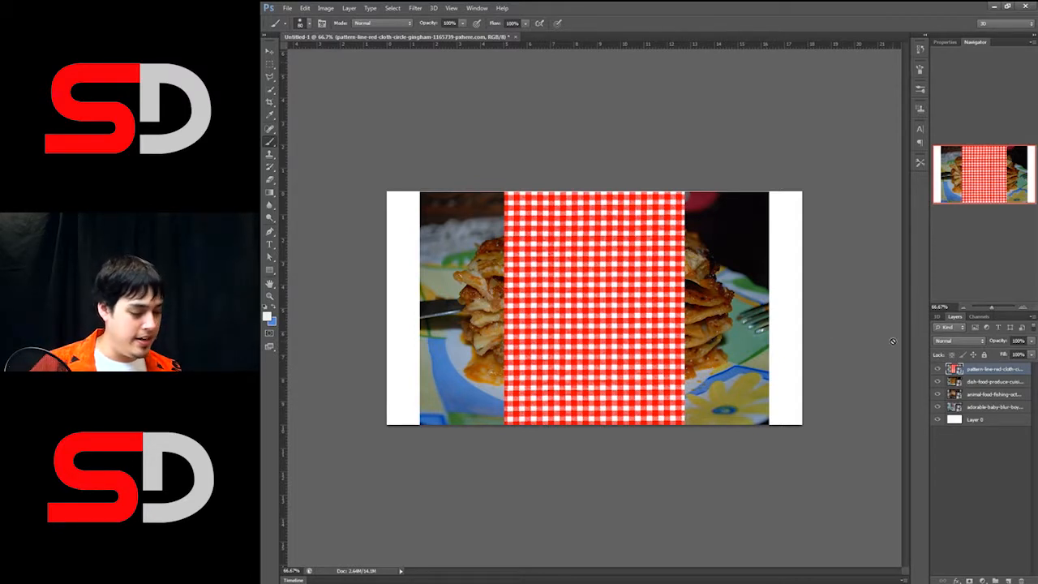
{"action": "left_click", "coordinate": [349, 8]}
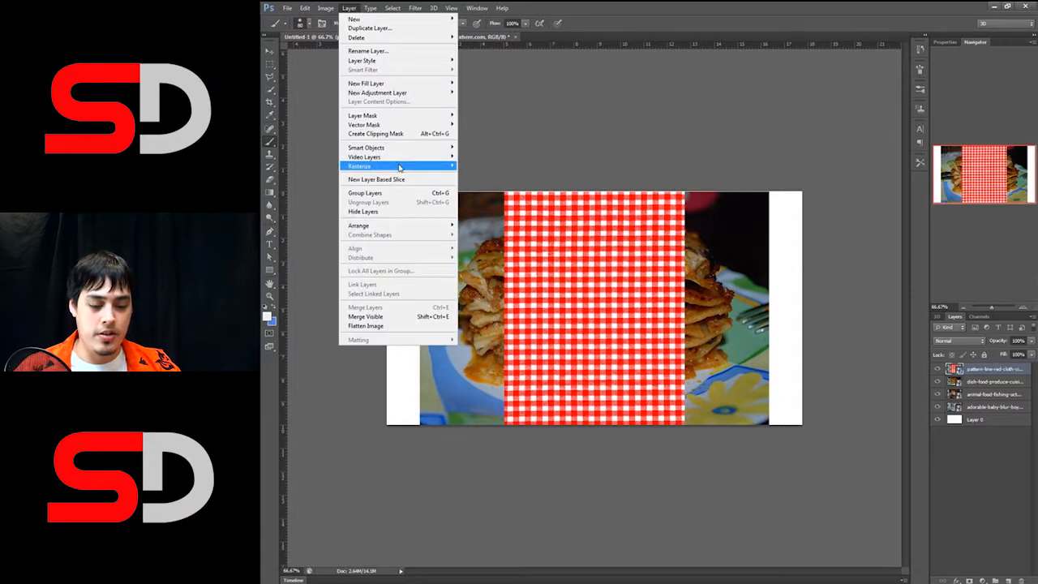
{"action": "left_click", "coordinate": [304, 250]}
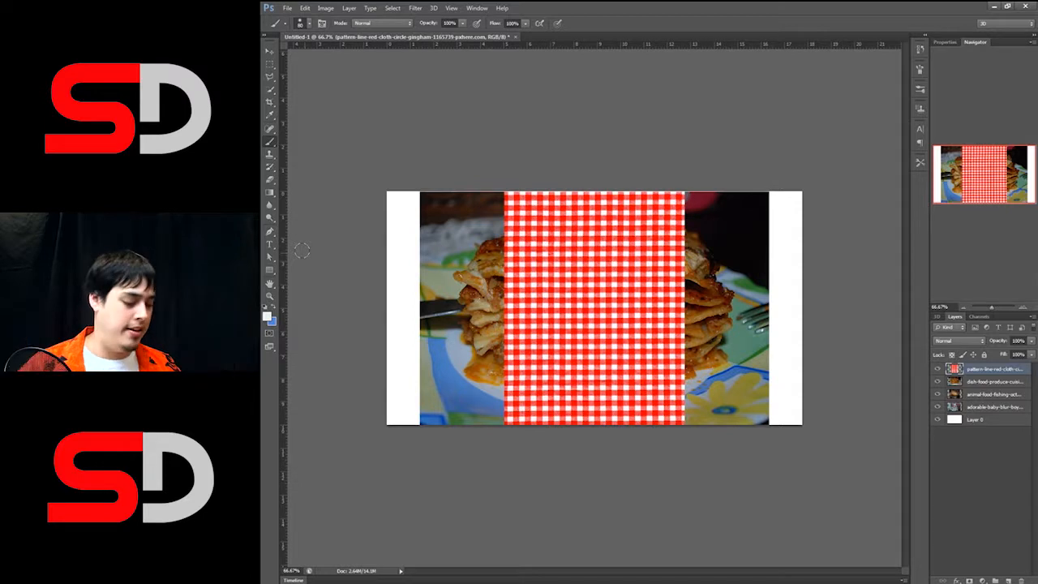
{"action": "left_click", "coordinate": [349, 8]}
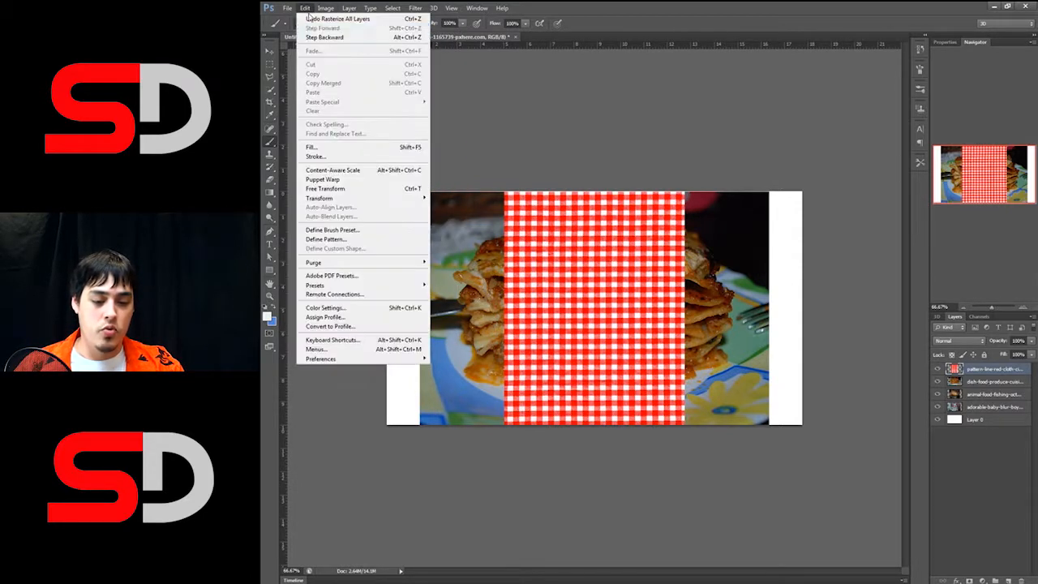
{"action": "mouse_move", "coordinate": [325, 8]}
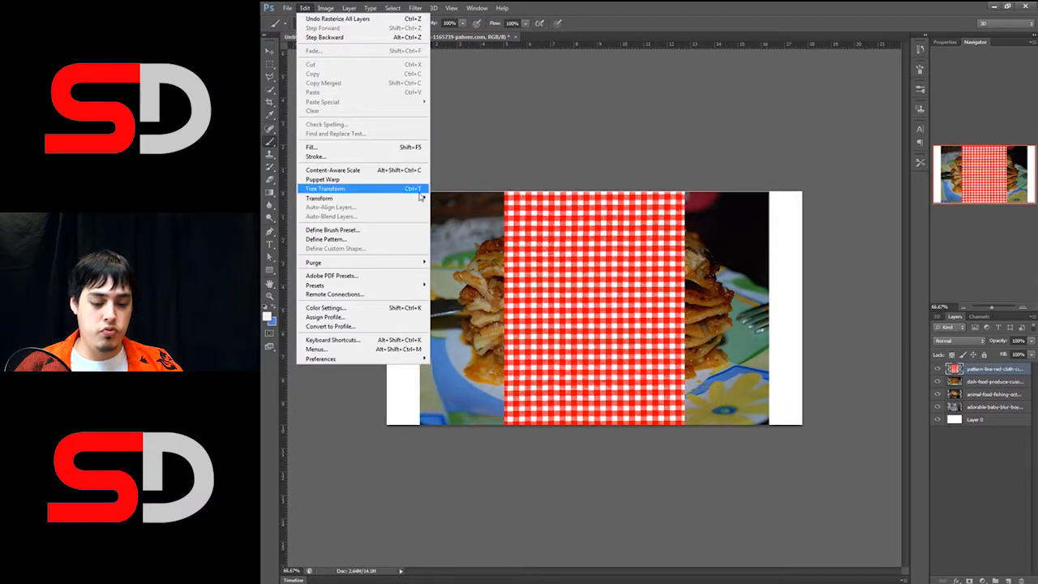
{"action": "mouse_move", "coordinate": [421, 198]}
{"action": "left_click", "coordinate": [471, 304]}
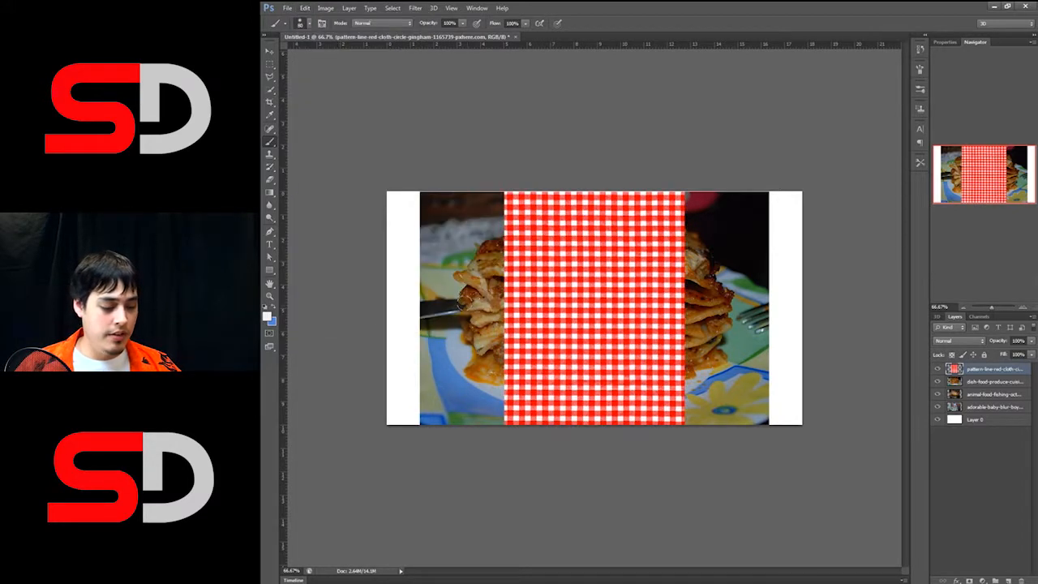
{"action": "key", "text": "ctrl+alt+z"}
{"action": "key", "text": "ctrl+alt+z"}
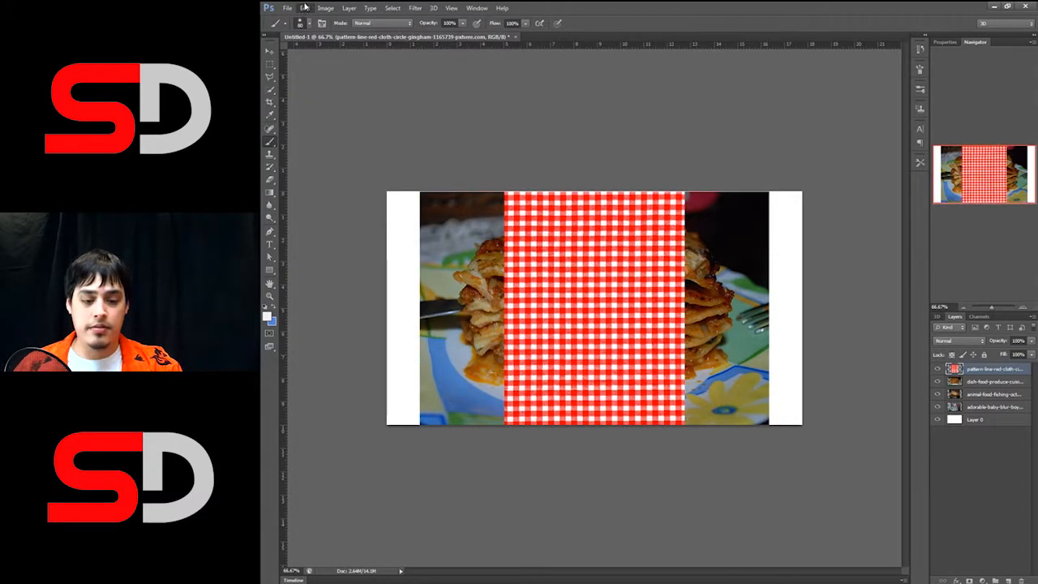
- Rotate the gingham layer 90 degrees and scale it proportionally to about 198% so that it covers the whole canvas
{"action": "key", "text": "ctrl+t"}
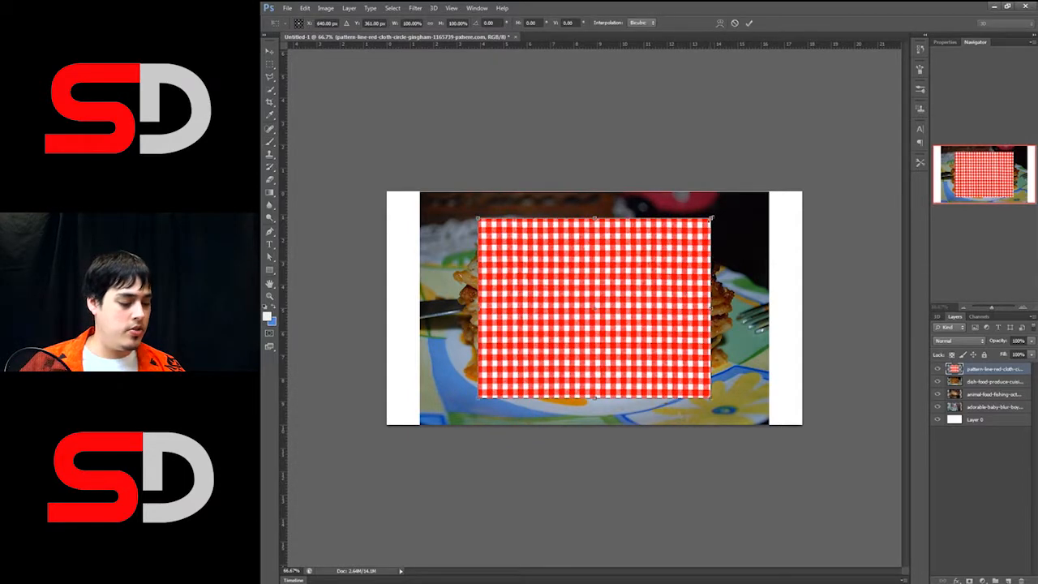
{"action": "left_click_drag", "start_coordinate": [711, 218], "coordinate": [833, 125]}
{"action": "left_click_drag", "start_coordinate": [793, 205], "coordinate": [693, 266]}
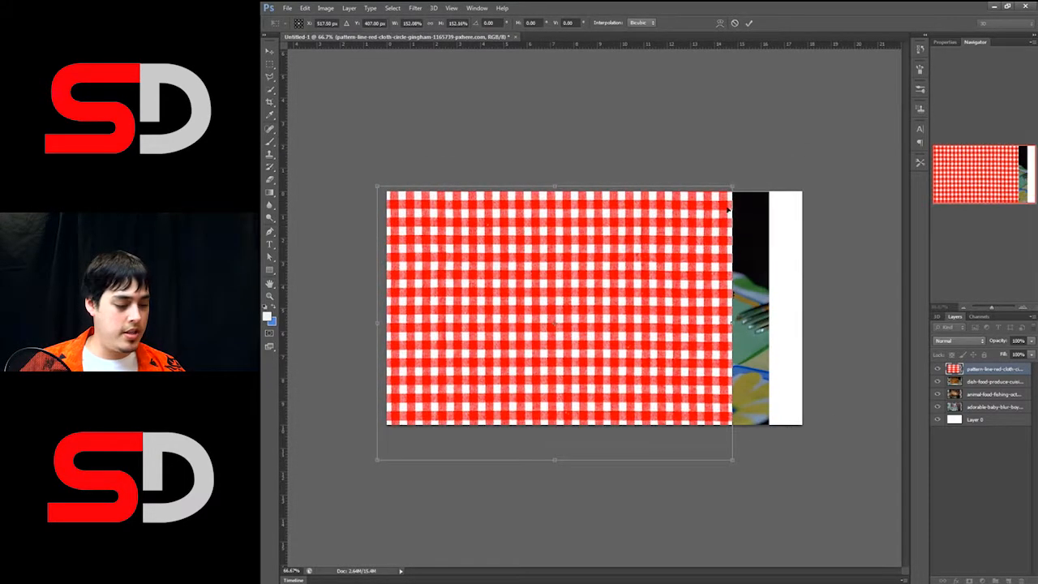
{"action": "left_click_drag", "start_coordinate": [733, 186], "coordinate": [839, 103]}
{"action": "left_click_drag", "start_coordinate": [781, 234], "coordinate": [776, 253]}
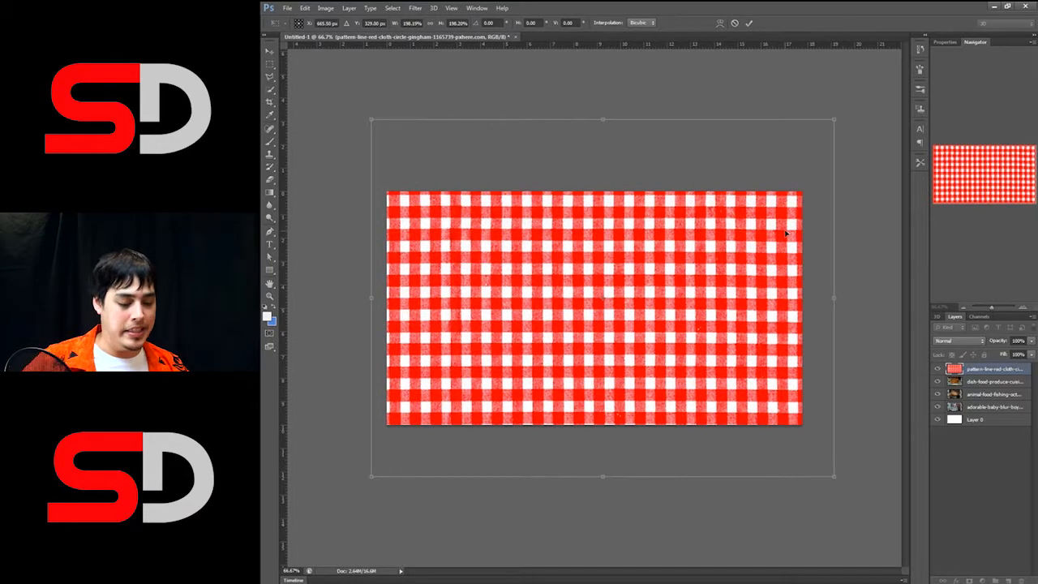
{"action": "left_click", "coordinate": [749, 23]}
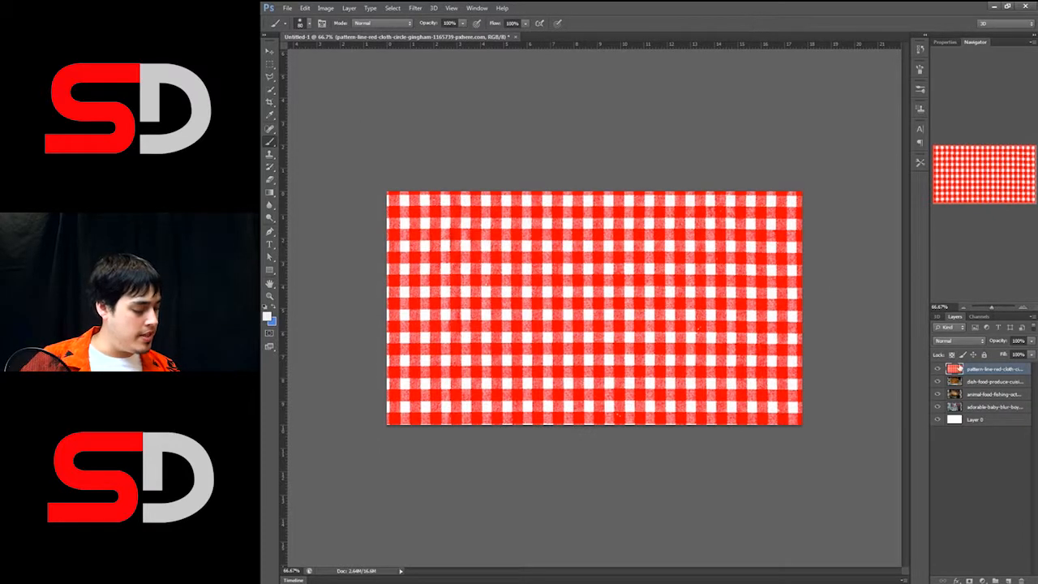
- Move the gingham layer directly above Layer 0, and hide every layer except the lasagna layer with that layer active
{"action": "left_click_drag", "start_coordinate": [959, 367], "coordinate": [976, 409]}
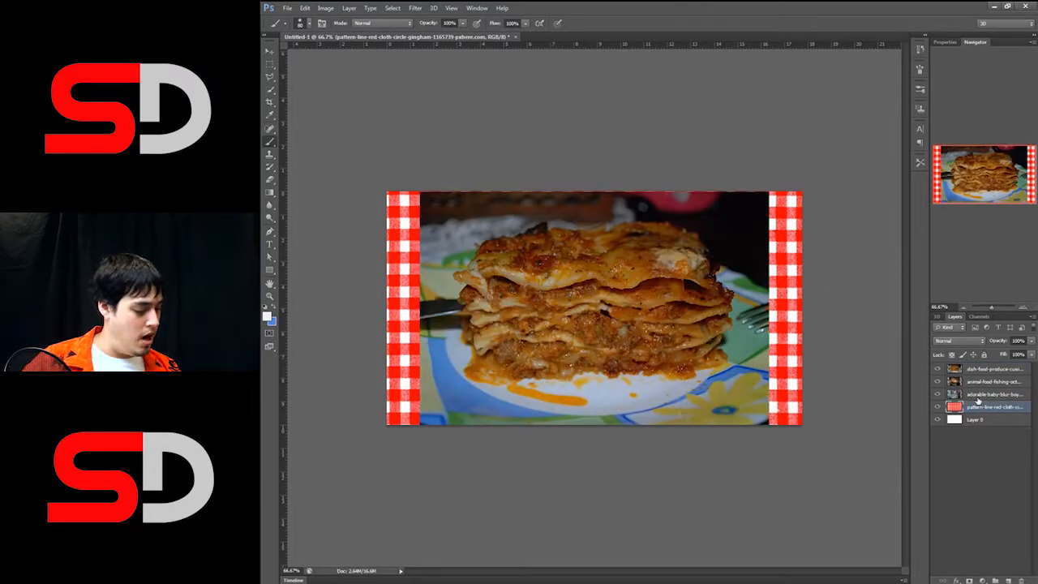
{"action": "left_click", "coordinate": [969, 370]}
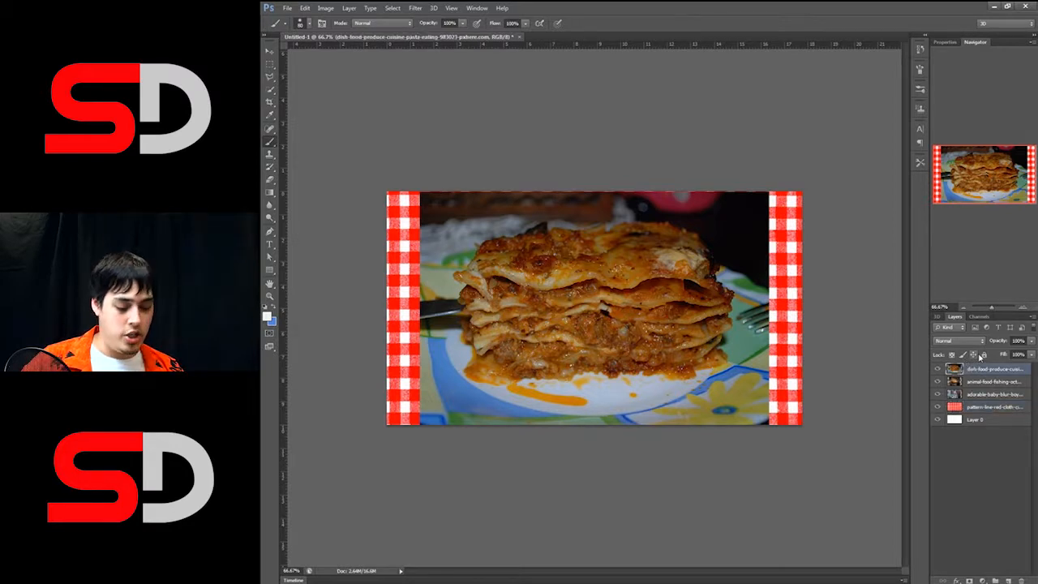
{"action": "left_click", "coordinate": [937, 406]}
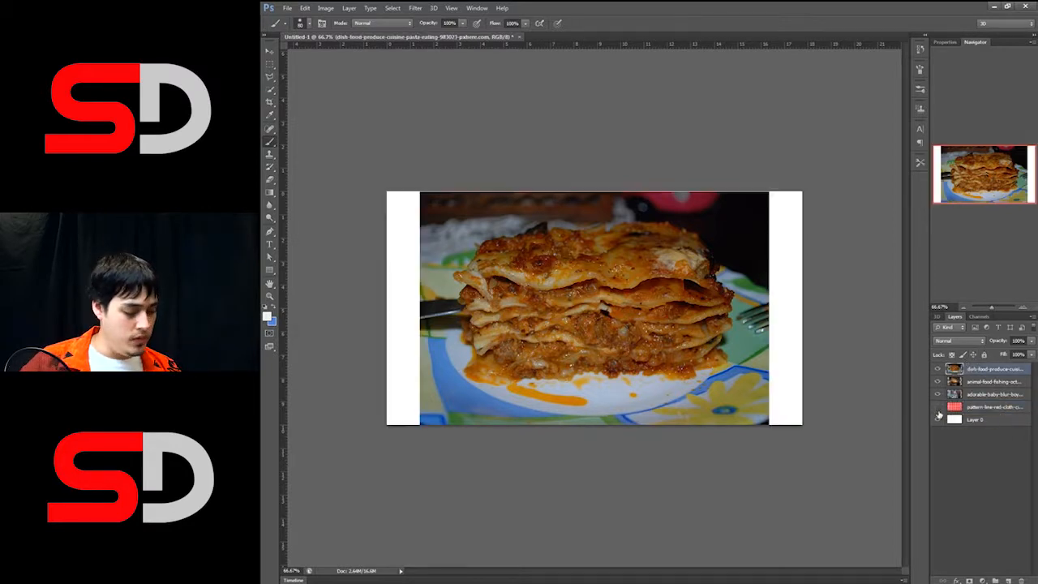
{"action": "left_click", "coordinate": [937, 419]}
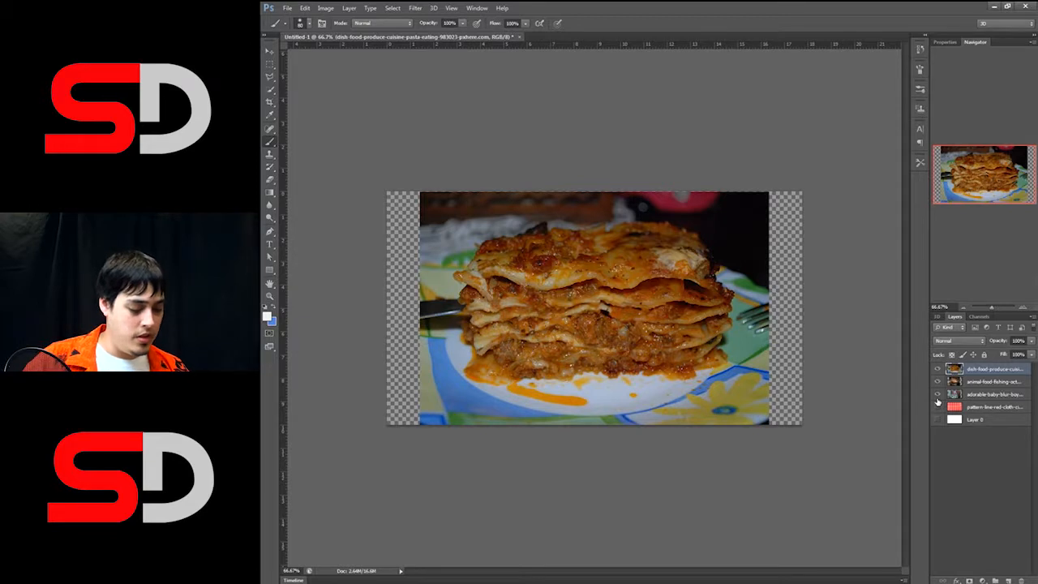
{"action": "left_click", "coordinate": [937, 395]}
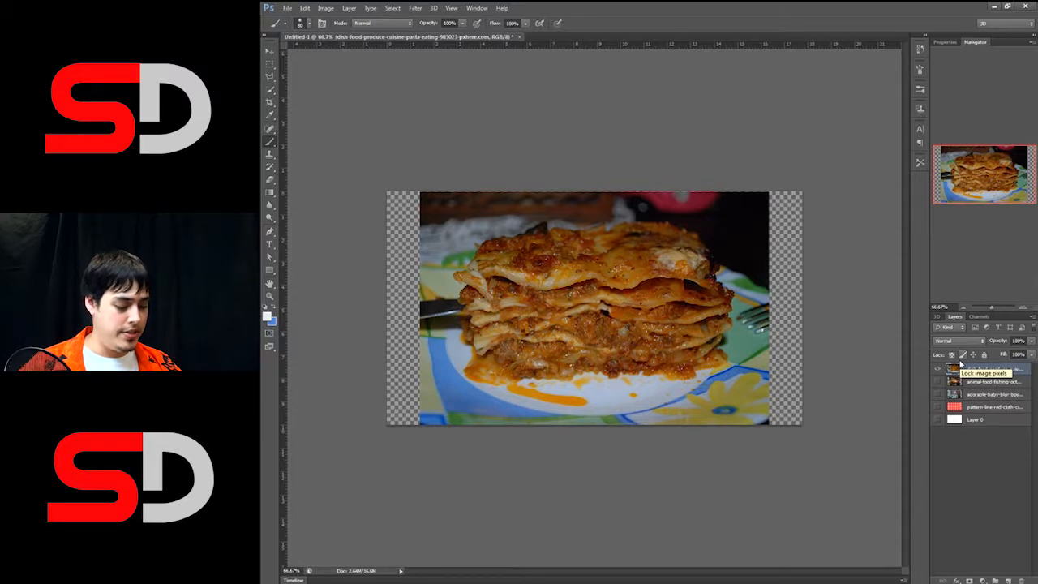
- Select the whole lasagna slice, without its plate and background, using the Quick Selection tool
{"action": "key", "text": "w"}
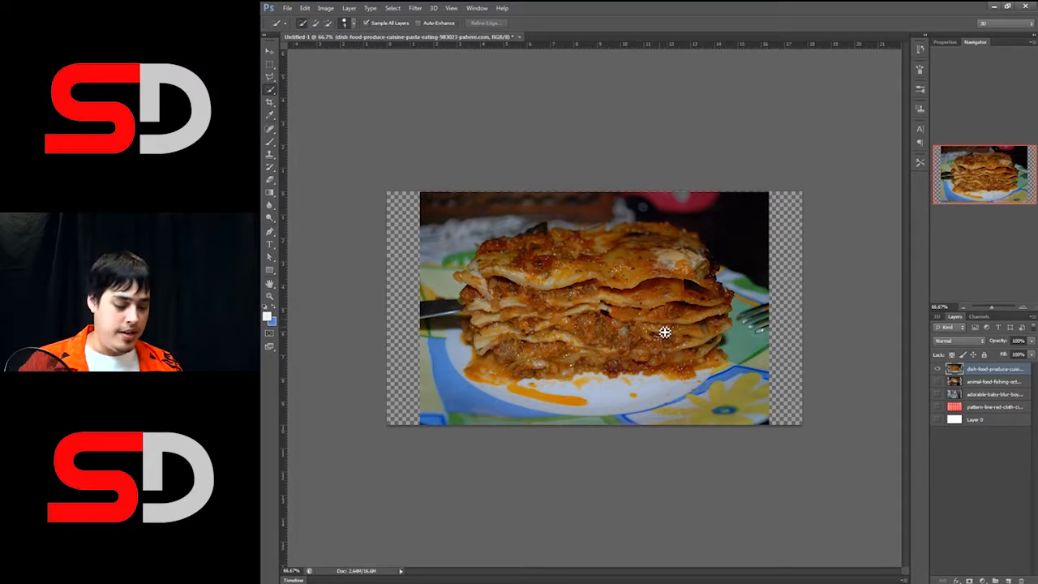
{"action": "mouse_move", "coordinate": [605, 303]}
{"action": "left_mouse_down"}
{"action": "mouse_move", "coordinate": [557, 313]}
{"action": "mouse_move", "coordinate": [538, 262]}
{"action": "mouse_move", "coordinate": [497, 262]}
{"action": "mouse_move", "coordinate": [483, 295]}
{"action": "mouse_move", "coordinate": [491, 344]}
{"action": "mouse_move", "coordinate": [638, 357]}
{"action": "mouse_move", "coordinate": [630, 313]}
{"action": "mouse_move", "coordinate": [696, 304]}
{"action": "mouse_move", "coordinate": [578, 280]}
{"action": "mouse_move", "coordinate": [615, 248]}
{"action": "mouse_move", "coordinate": [563, 238]}
{"action": "left_mouse_up"}
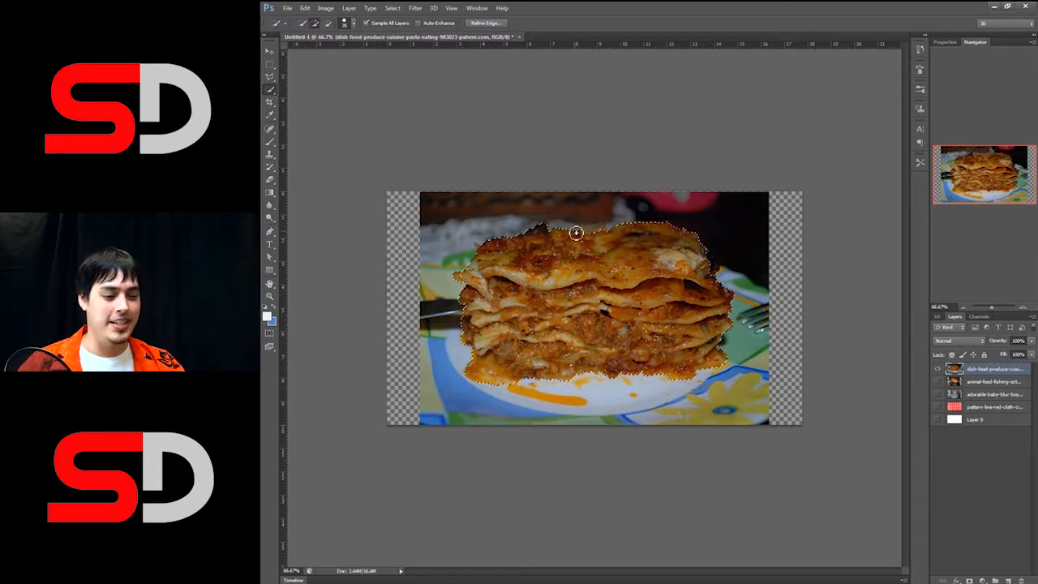
- Refine the lasagna selection's edge with Smooth 4, Feather 0.4 px and Shift Edge -94%, and apply it as a layer mask
{"action": "left_click", "coordinate": [496, 24]}
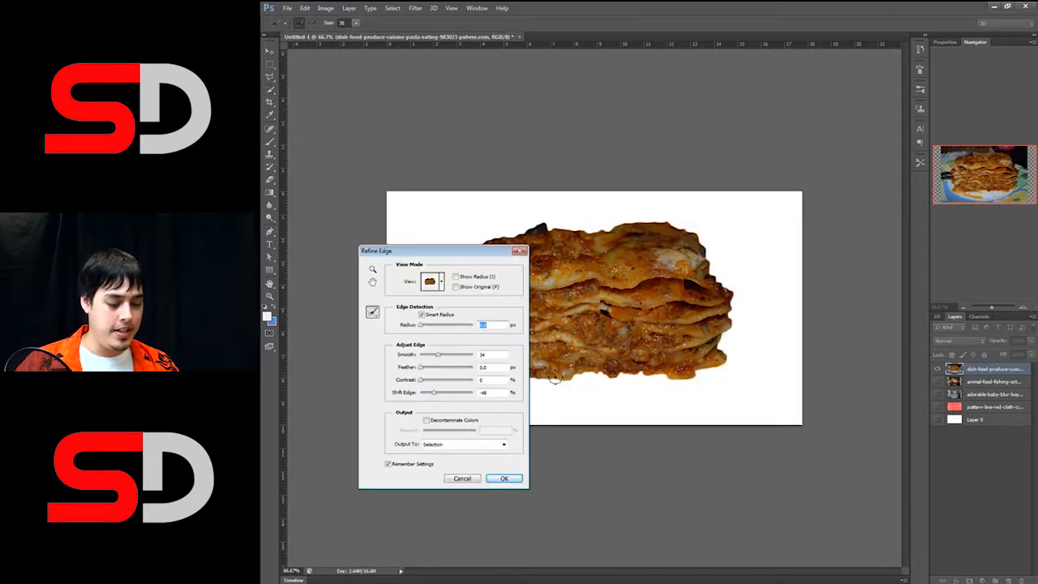
{"action": "left_click_drag", "start_coordinate": [491, 258], "coordinate": [423, 273]}
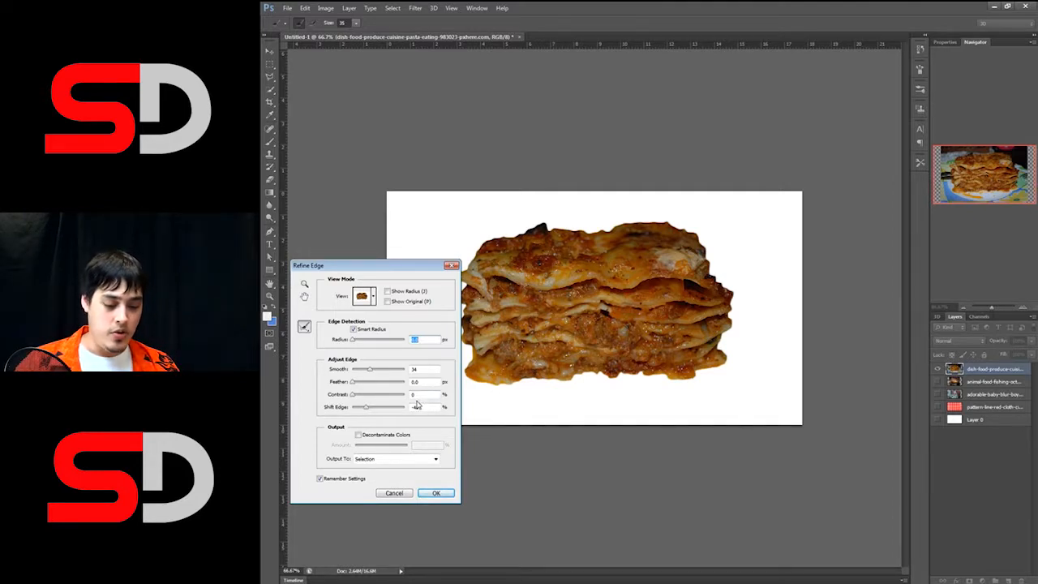
{"action": "left_click_drag", "start_coordinate": [421, 265], "coordinate": [414, 266]}
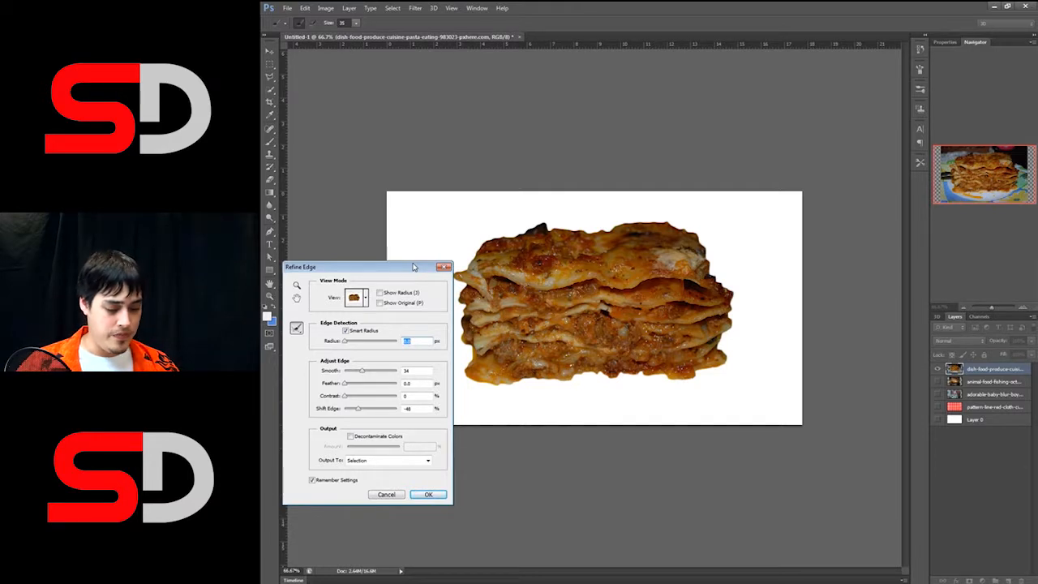
{"action": "left_click_drag", "start_coordinate": [362, 372], "coordinate": [348, 374]}
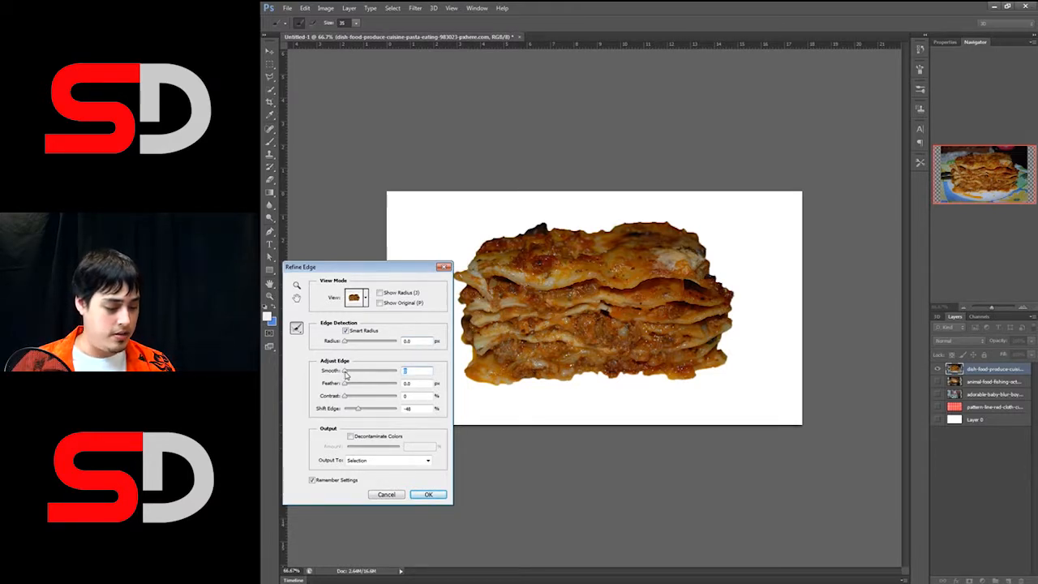
{"action": "left_click_drag", "start_coordinate": [345, 373], "coordinate": [348, 374]}
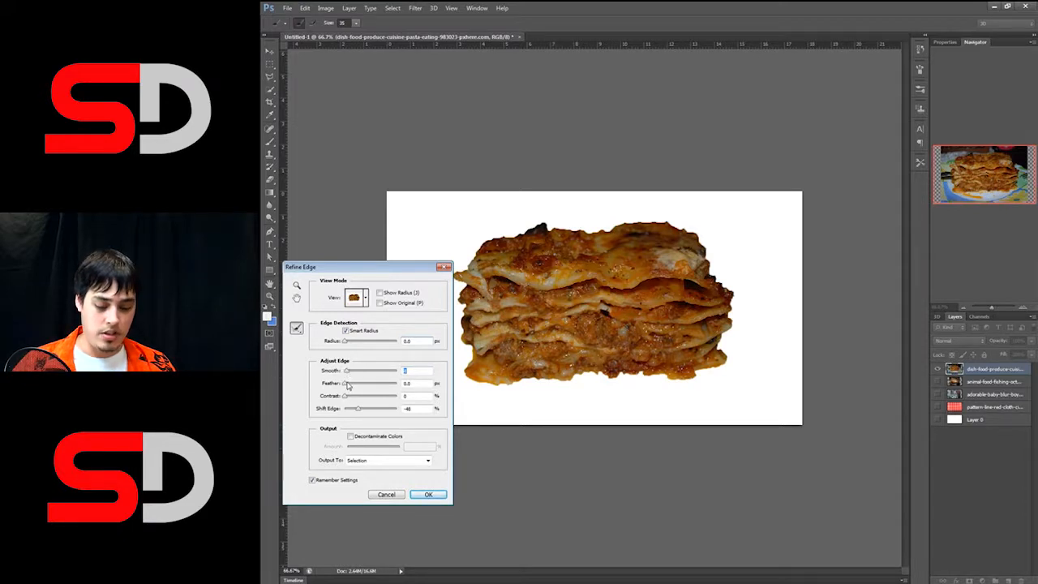
{"action": "left_click", "coordinate": [337, 388]}
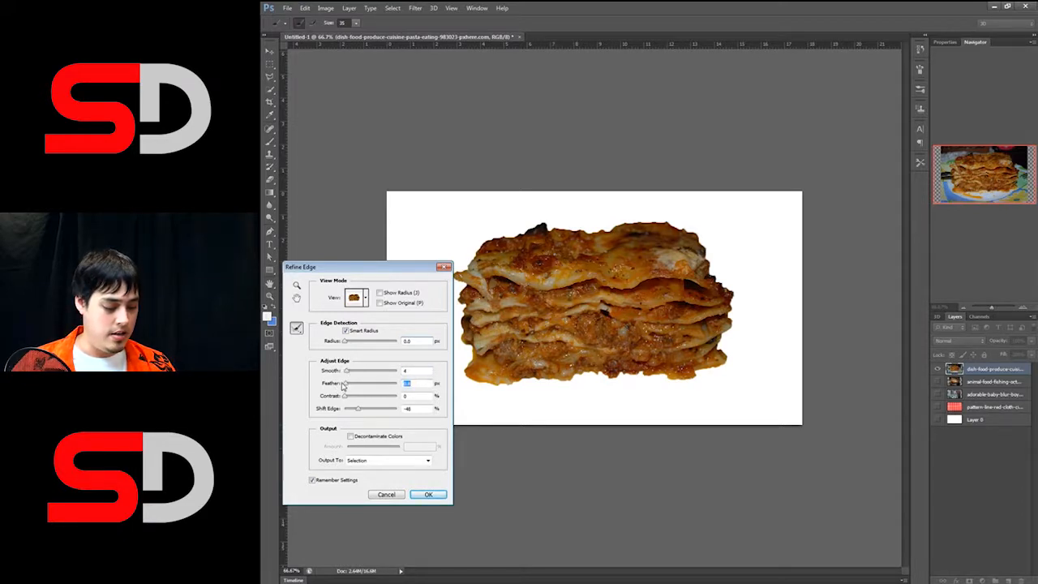
{"action": "mouse_move", "coordinate": [361, 410]}
{"action": "left_mouse_down"}
{"action": "mouse_move", "coordinate": [392, 408]}
{"action": "mouse_move", "coordinate": [353, 411]}
{"action": "left_mouse_up"}
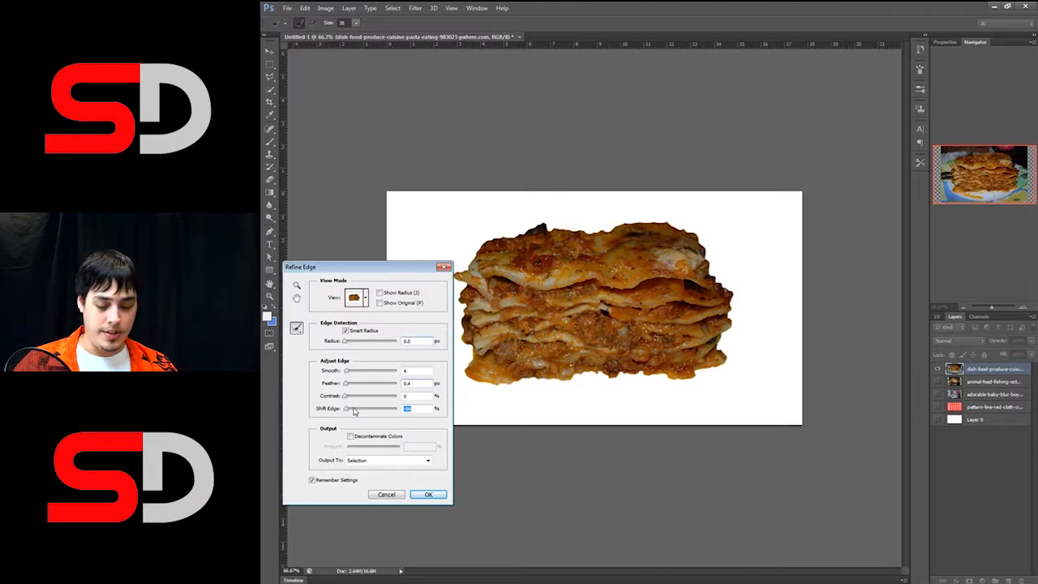
{"action": "left_click", "coordinate": [428, 494]}
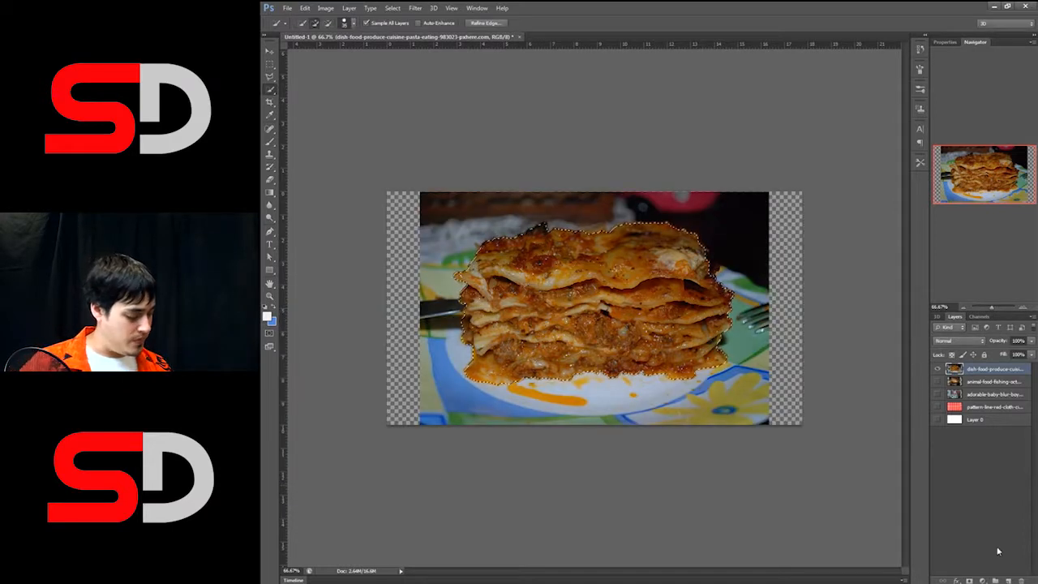
{"action": "left_click", "coordinate": [969, 580]}
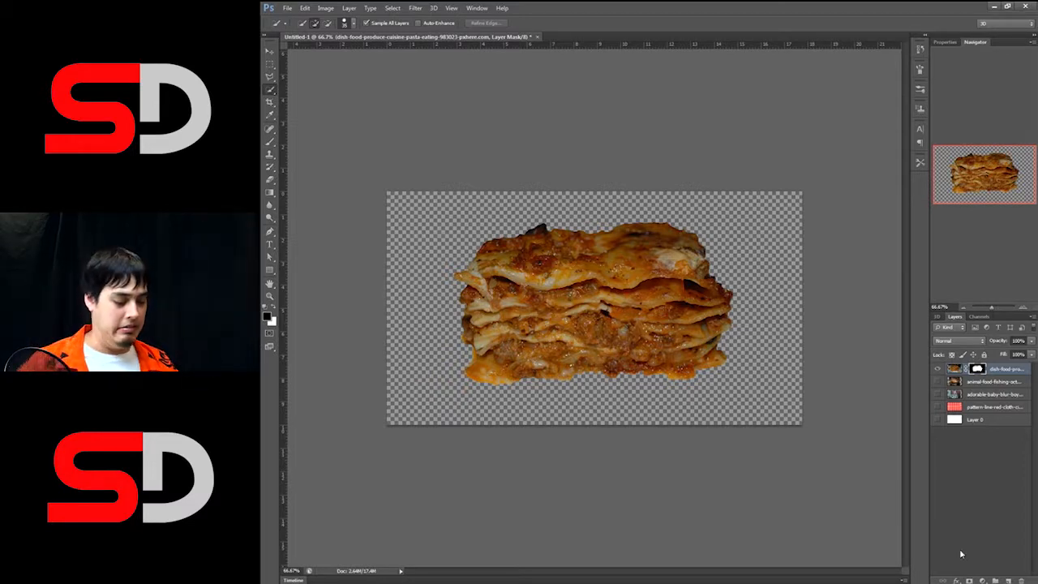
- Brighten the lasagna image itself, not its mask, with a Levels adjustment that lowers the white input level
{"action": "left_click", "coordinate": [958, 368]}
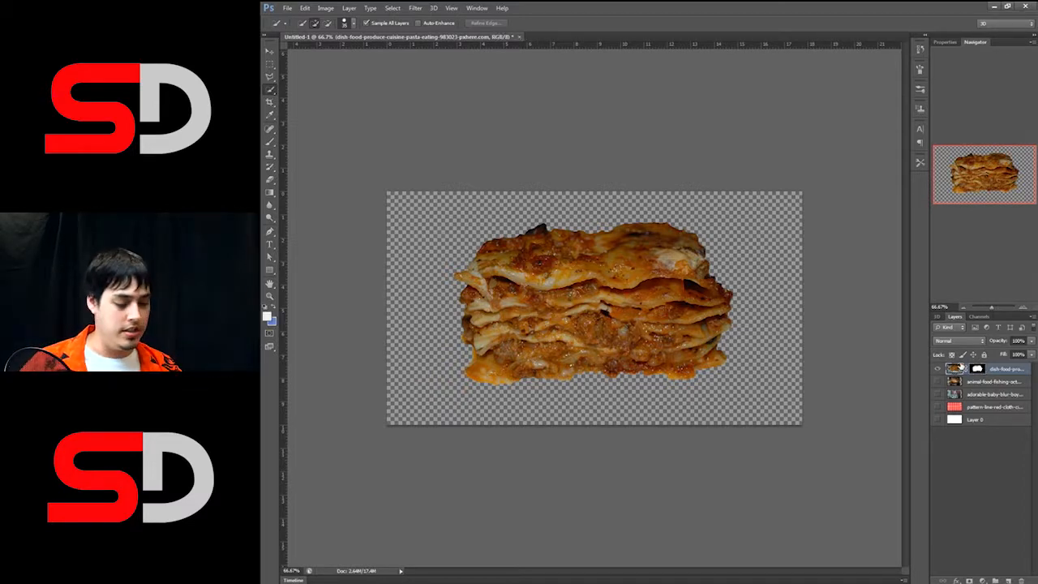
{"action": "left_click", "coordinate": [325, 8]}
{"action": "mouse_move", "coordinate": [361, 35]}
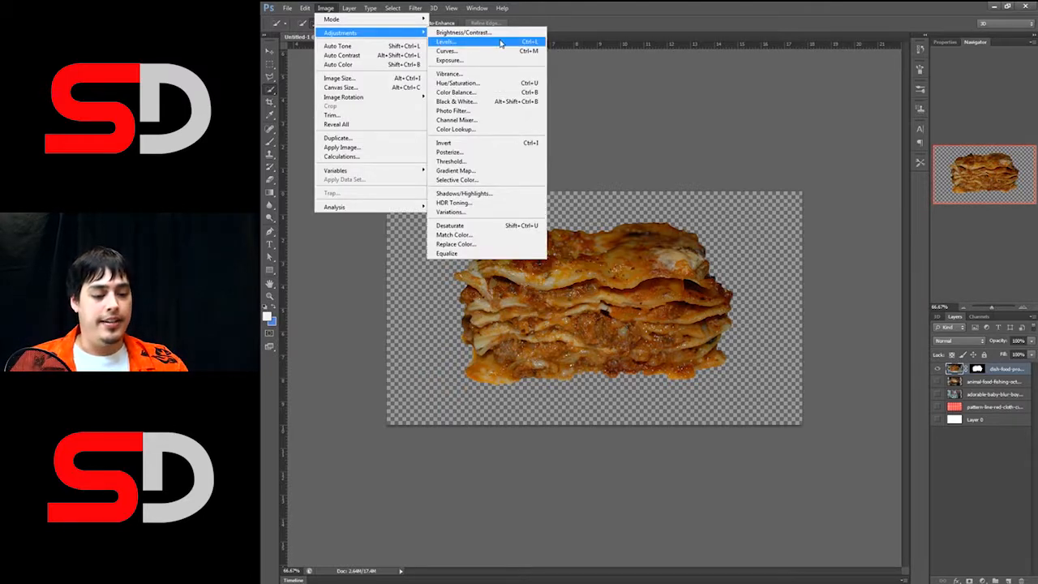
{"action": "left_click", "coordinate": [481, 42]}
{"action": "left_click_drag", "start_coordinate": [754, 428], "coordinate": [762, 365]}
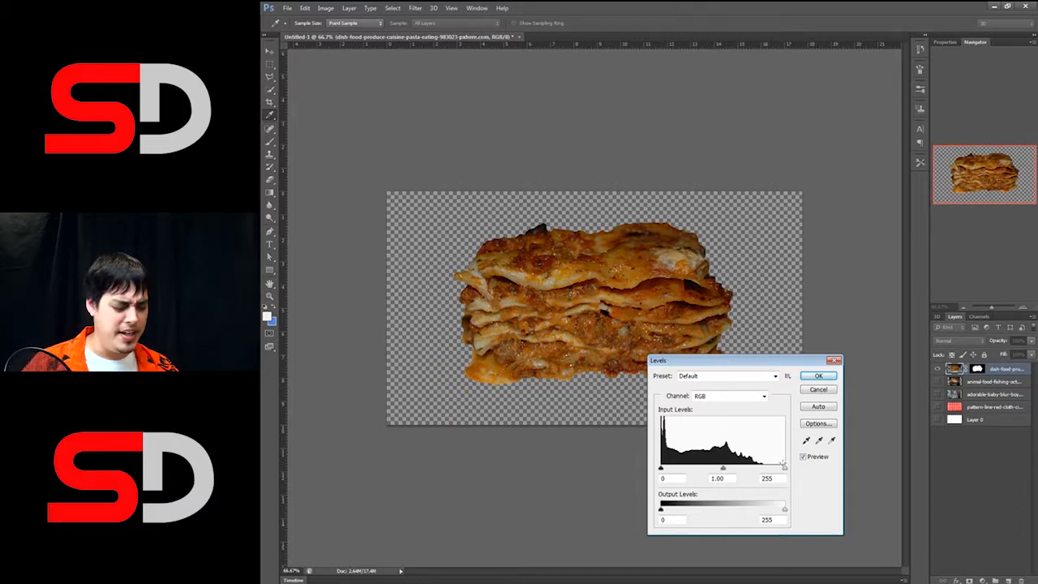
{"action": "left_click_drag", "start_coordinate": [784, 468], "coordinate": [658, 471]}
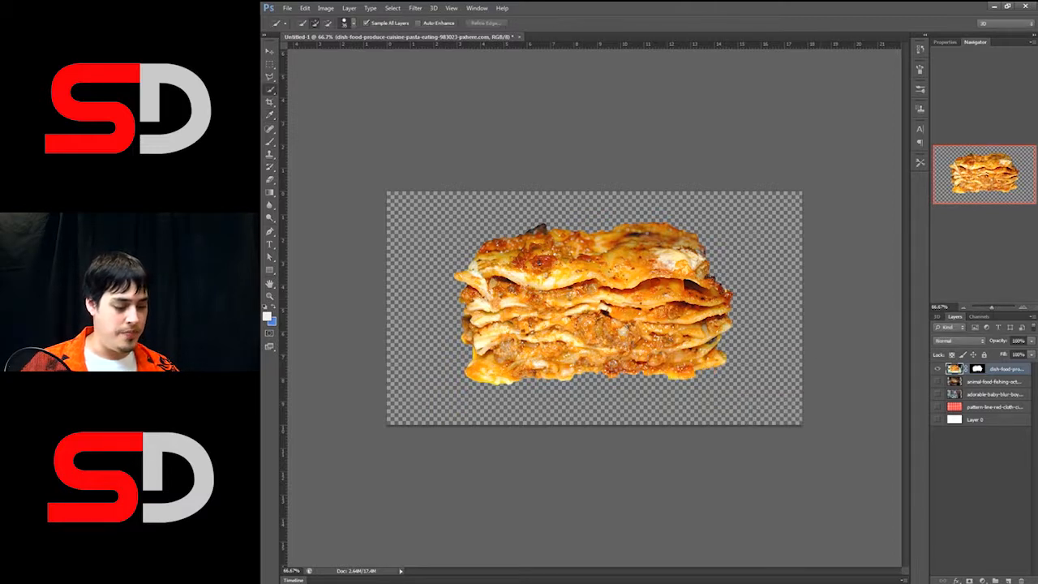
{"action": "left_click", "coordinate": [819, 378]}
- Raise the lasagna's saturation to +16 with Hue/Saturation, leaving the hue at 0
{"action": "left_click", "coordinate": [325, 7]}
{"action": "mouse_move", "coordinate": [357, 34]}
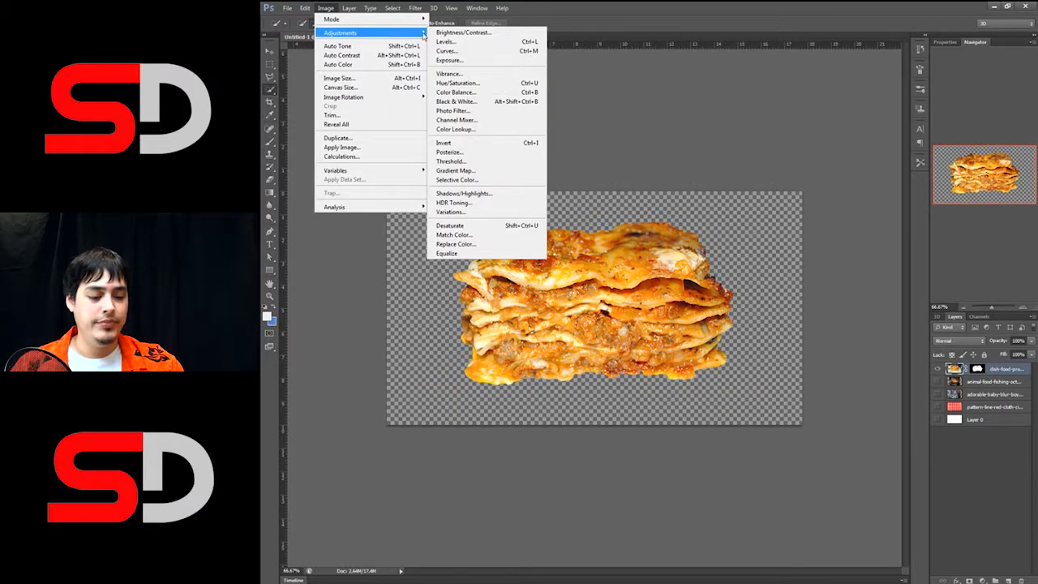
{"action": "left_click", "coordinate": [481, 85]}
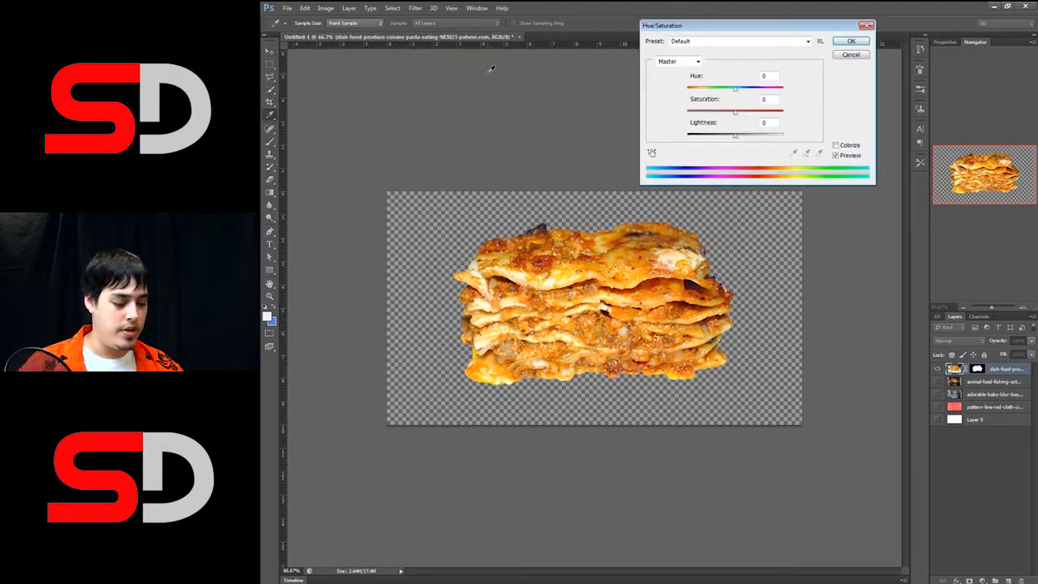
{"action": "mouse_move", "coordinate": [736, 112]}
{"action": "left_mouse_down"}
{"action": "mouse_move", "coordinate": [799, 113]}
{"action": "mouse_move", "coordinate": [746, 114]}
{"action": "mouse_move", "coordinate": [733, 90]}
{"action": "mouse_move", "coordinate": [759, 94]}
{"action": "mouse_move", "coordinate": [729, 93]}
{"action": "left_mouse_up"}
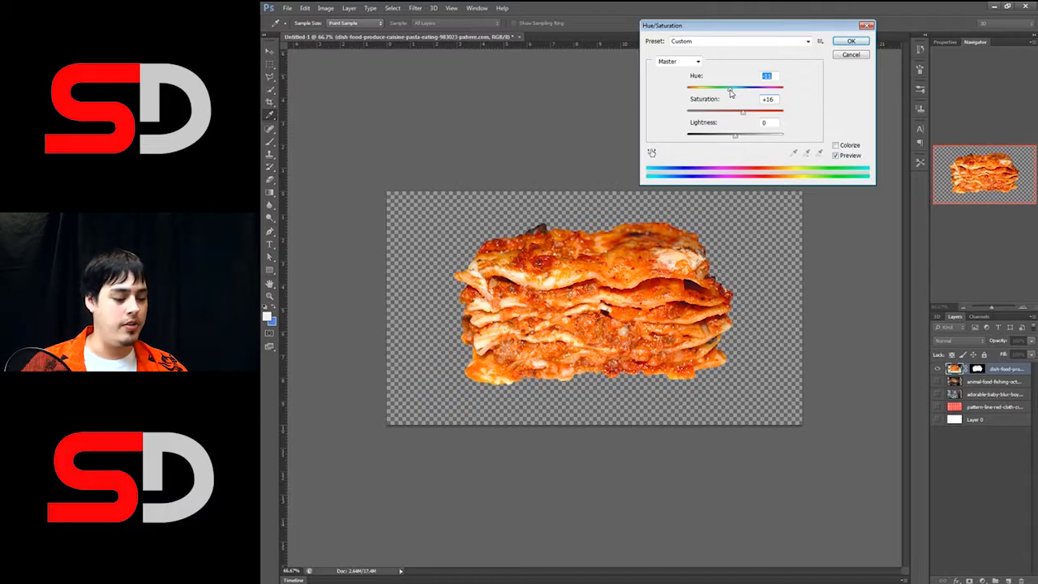
{"action": "left_click_drag", "start_coordinate": [731, 94], "coordinate": [736, 93]}
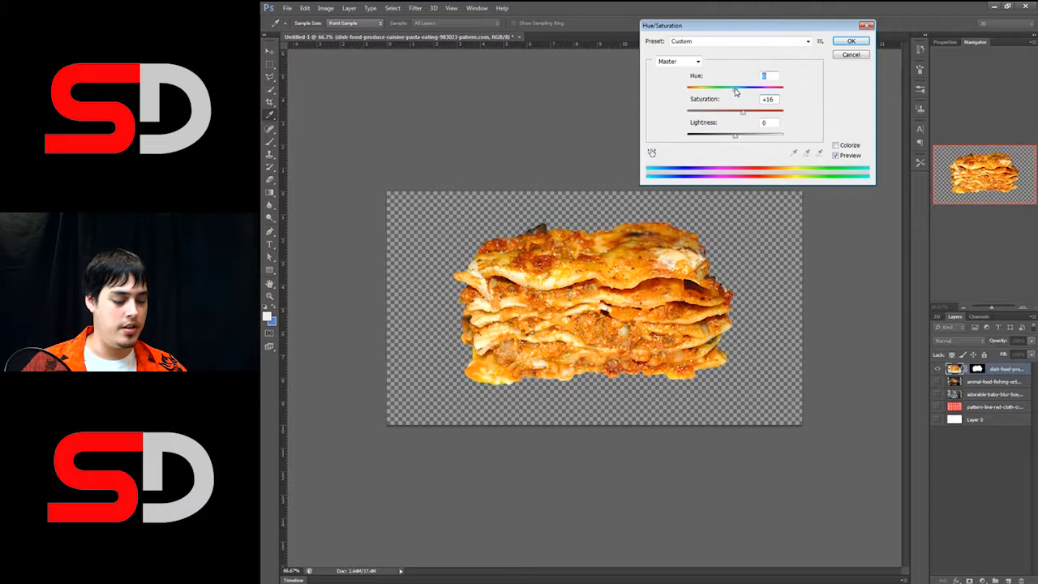
{"action": "left_click", "coordinate": [849, 42]}
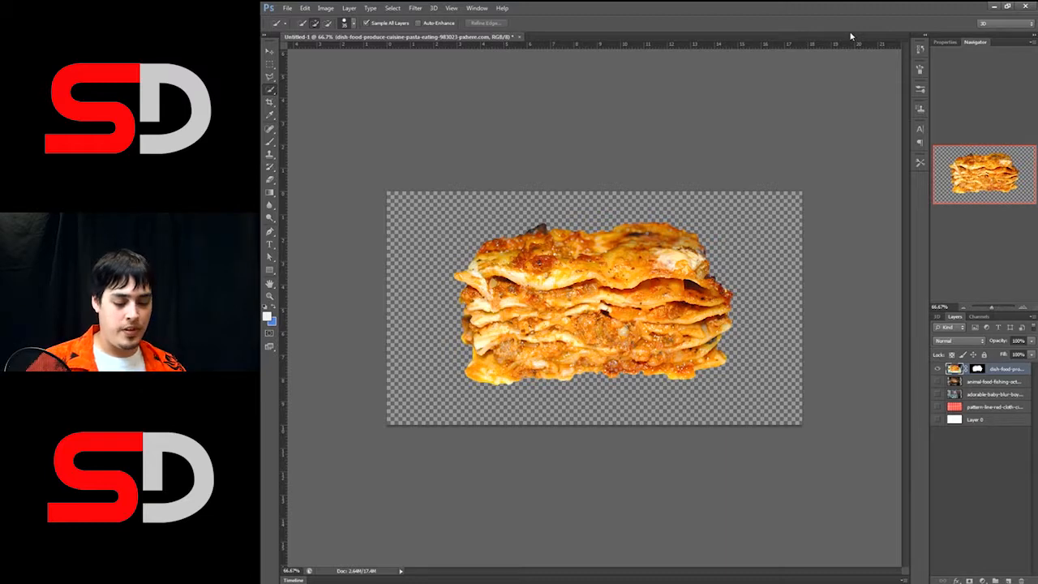
- Hide the lasagna layer, show only the baby layer, and make the baby layer active
{"action": "left_click", "coordinate": [938, 369]}
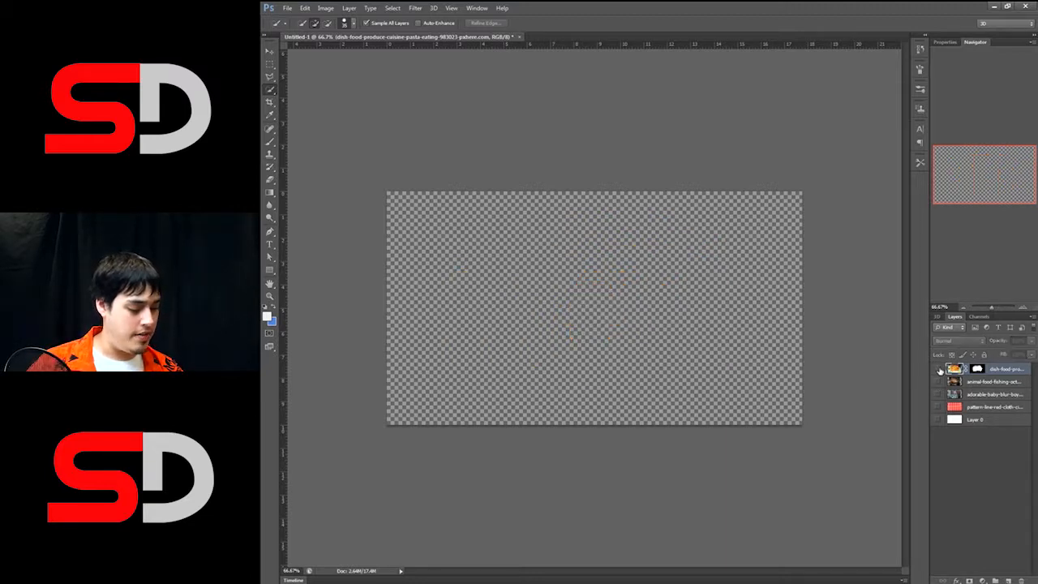
{"action": "left_click", "coordinate": [938, 382]}
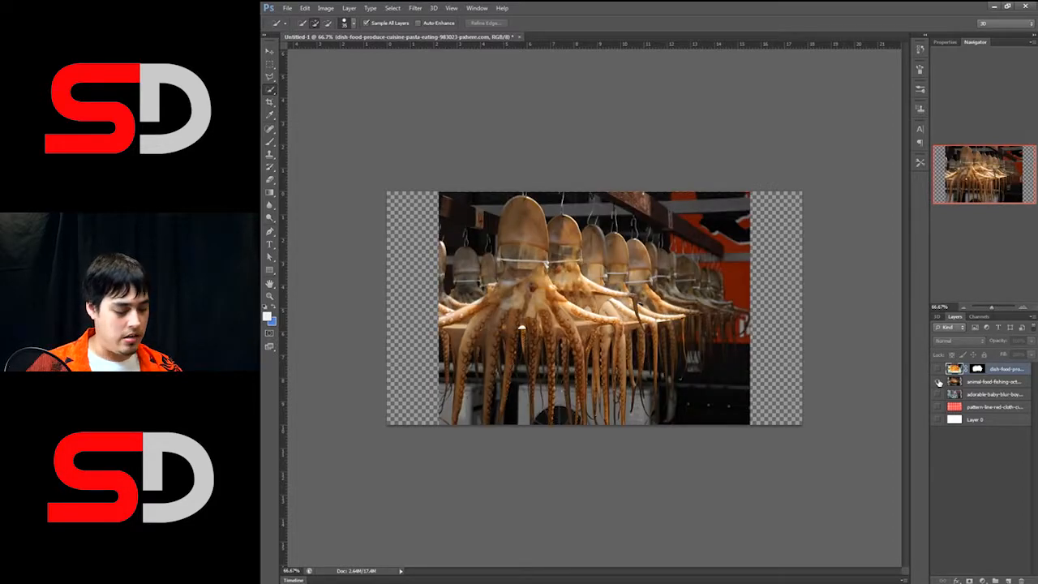
{"action": "left_click", "coordinate": [938, 382]}
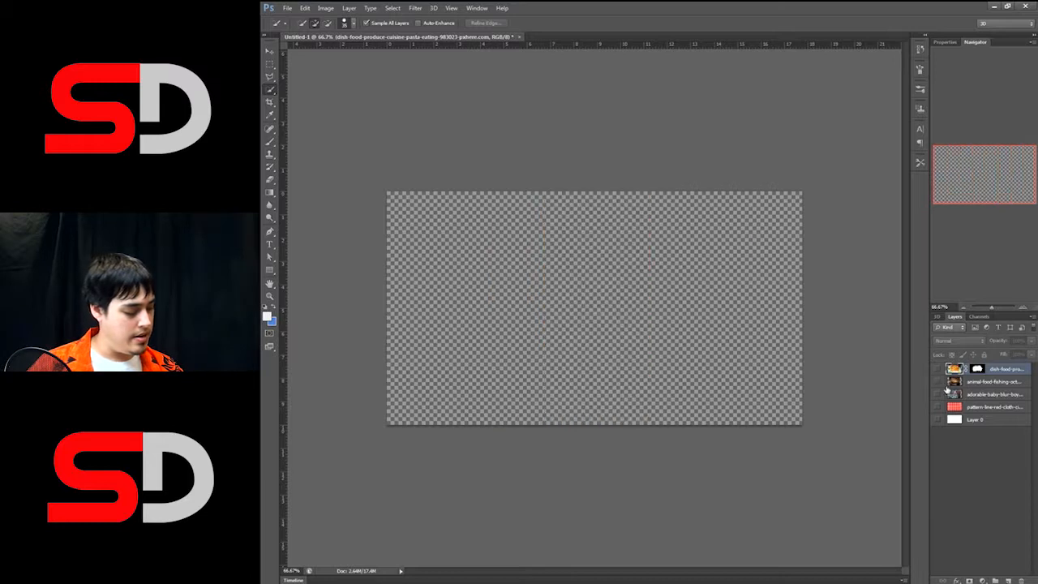
{"action": "left_click", "coordinate": [938, 394]}
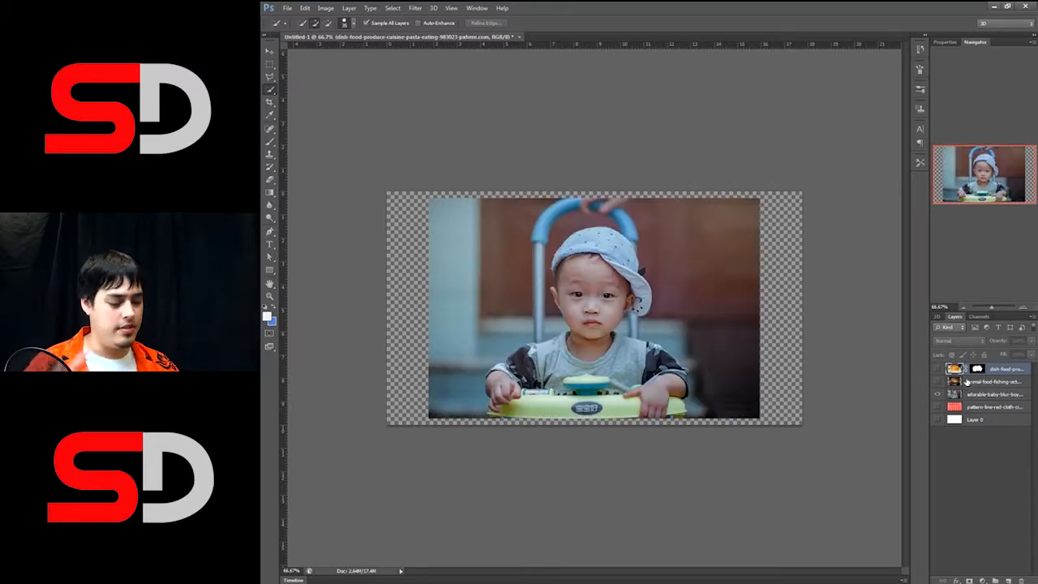
{"action": "left_click", "coordinate": [970, 395]}
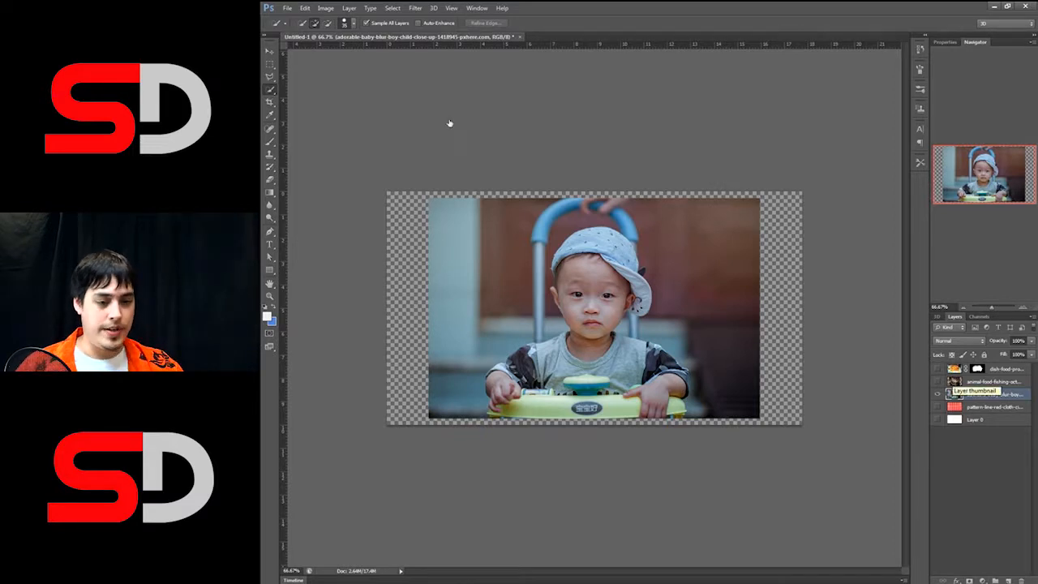
- Brighten the baby layer and boost its contrast with Levels, raising the black input slightly and lowering the white input to about 190
{"action": "left_click", "coordinate": [349, 8]}
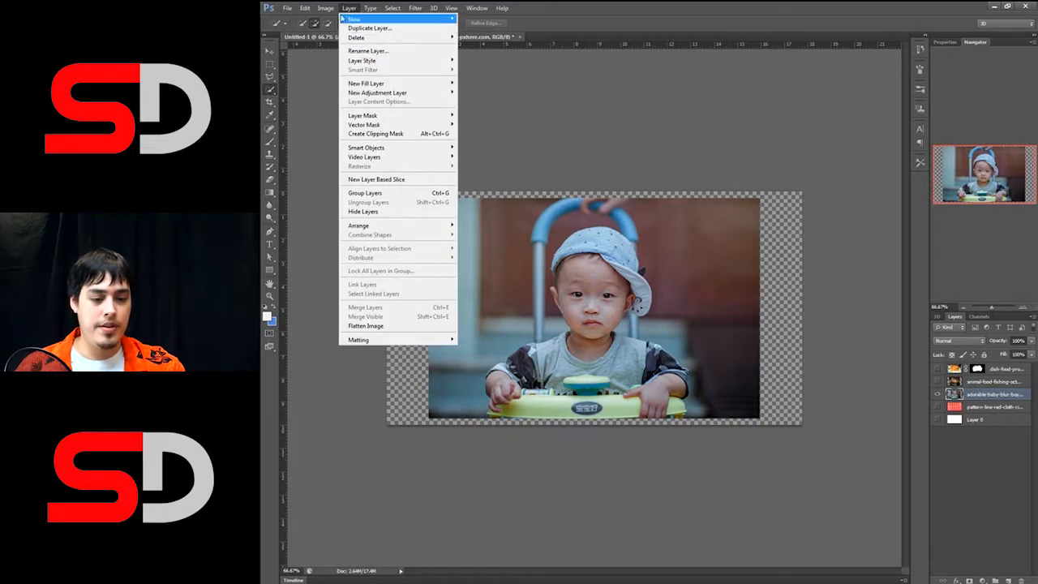
{"action": "mouse_move", "coordinate": [325, 8]}
{"action": "mouse_move", "coordinate": [380, 33]}
{"action": "left_click", "coordinate": [465, 43]}
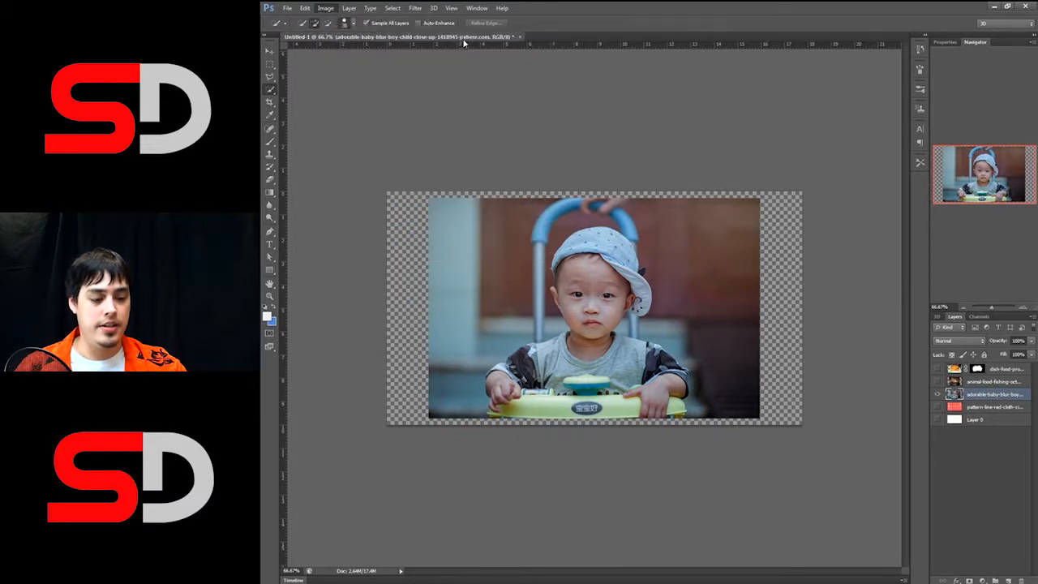
{"action": "left_click_drag", "start_coordinate": [784, 469], "coordinate": [756, 471]}
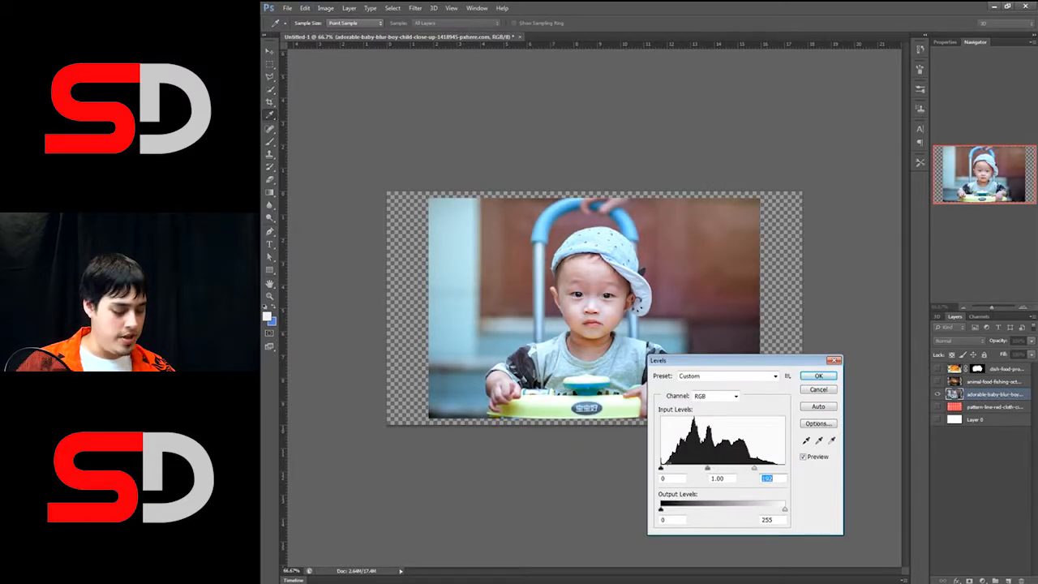
{"action": "left_click_drag", "start_coordinate": [661, 468], "coordinate": [666, 470]}
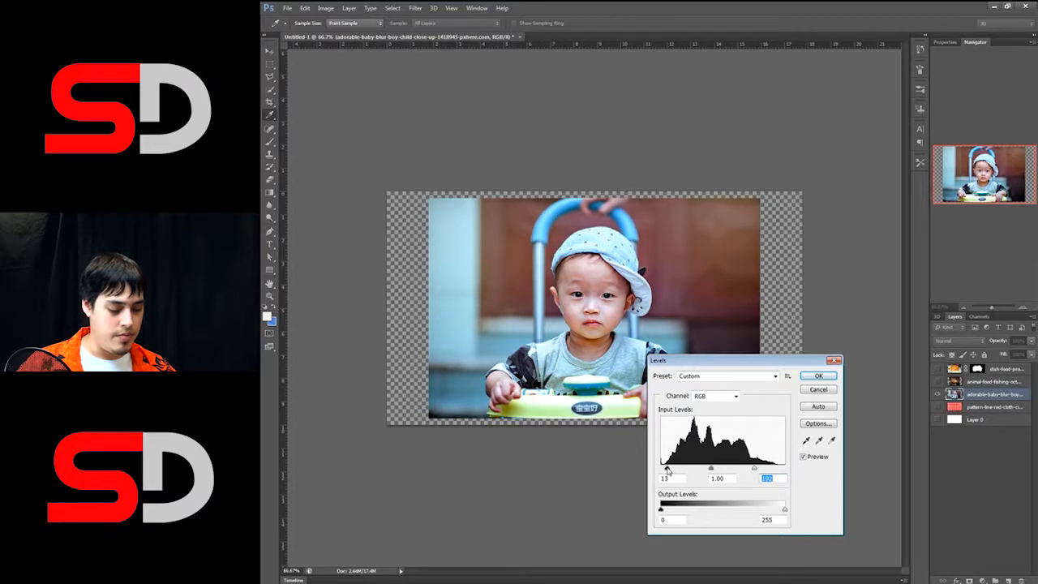
{"action": "left_click_drag", "start_coordinate": [673, 470], "coordinate": [665, 470]}
{"action": "mouse_move", "coordinate": [754, 469]}
{"action": "left_mouse_down"}
{"action": "mouse_move", "coordinate": [704, 470]}
{"action": "mouse_move", "coordinate": [752, 470]}
{"action": "left_mouse_up"}
{"action": "left_click", "coordinate": [818, 376]}
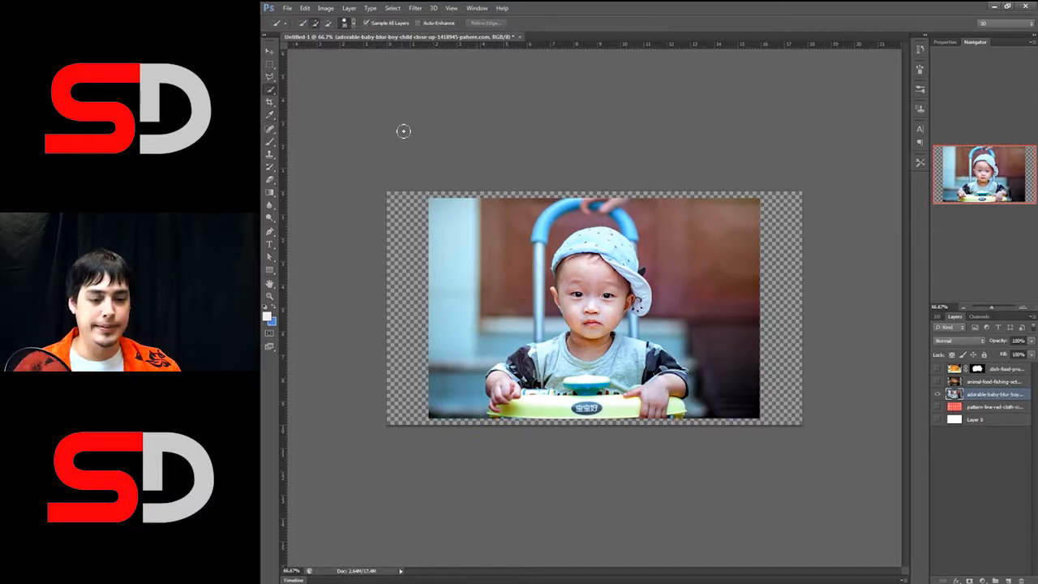
- Select the baby's body, arms and yellow toy, without the head, using the Quick Selection tool
{"action": "left_click", "coordinate": [303, 23]}
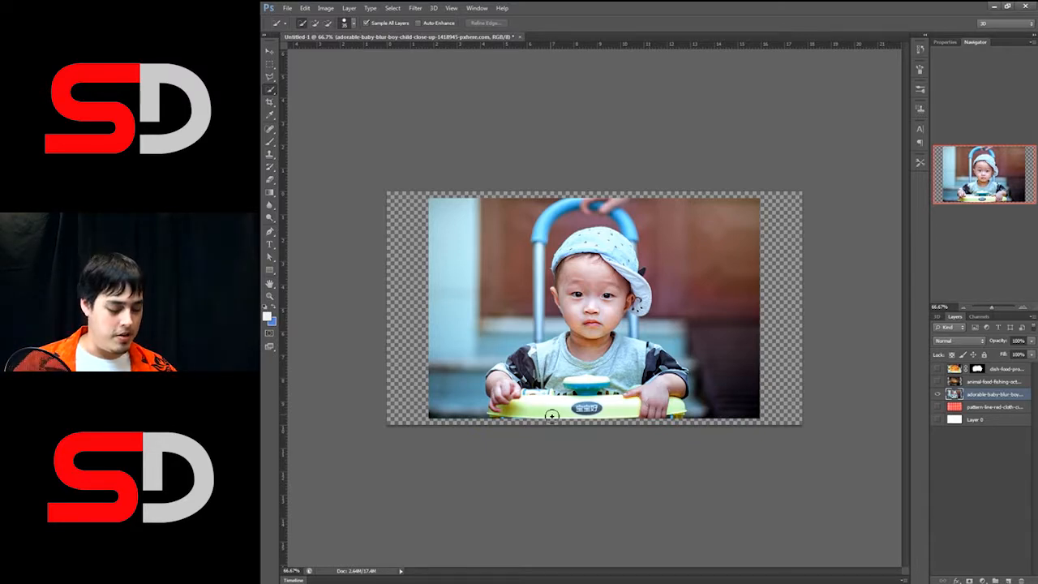
{"action": "left_click_drag", "start_coordinate": [576, 406], "coordinate": [551, 408]}
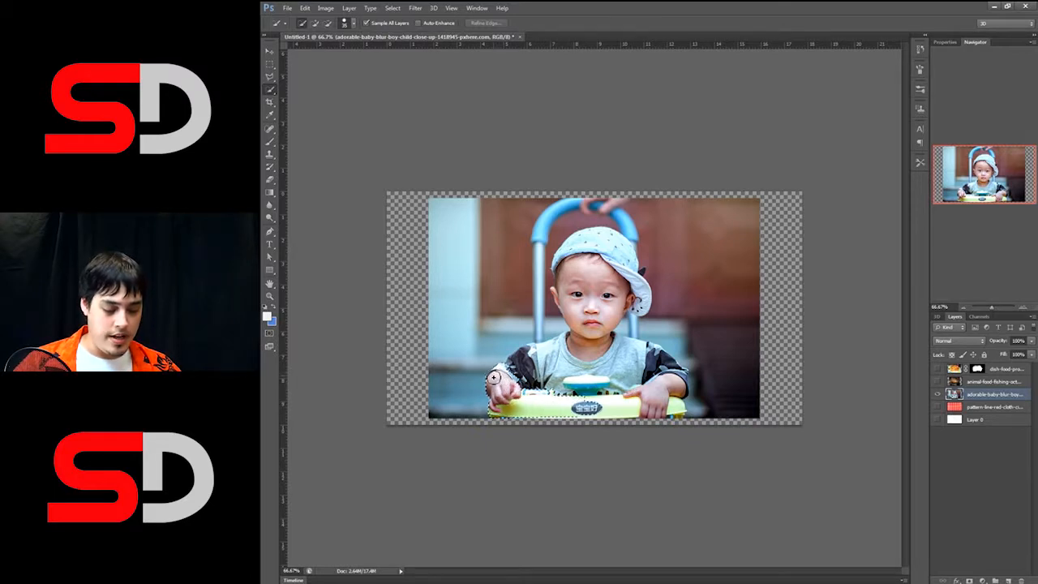
{"action": "mouse_move", "coordinate": [493, 377]}
{"action": "left_mouse_down"}
{"action": "mouse_move", "coordinate": [572, 347]}
{"action": "mouse_move", "coordinate": [658, 353]}
{"action": "left_mouse_up"}
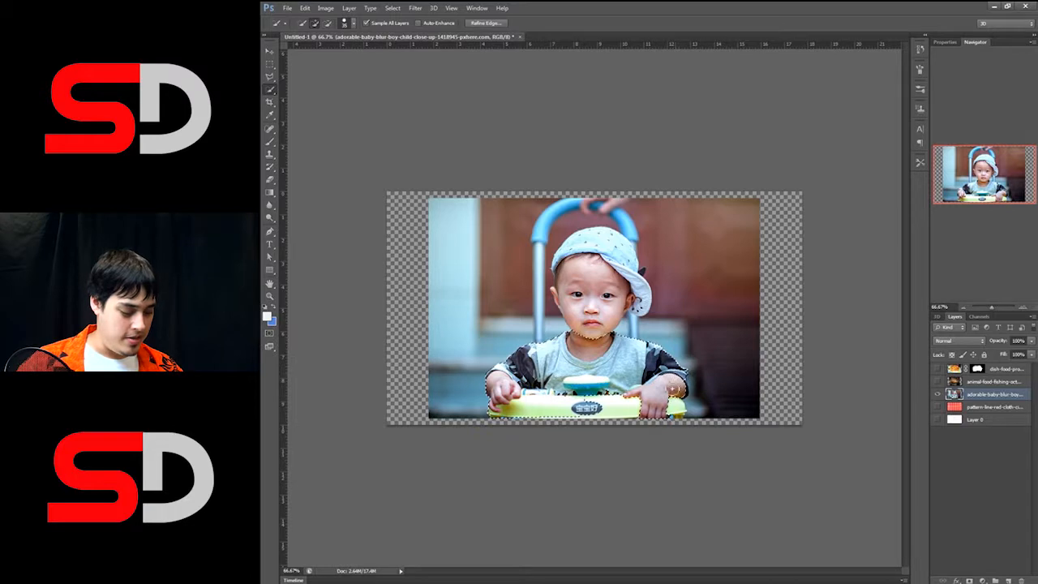
{"action": "left_click_drag", "start_coordinate": [673, 402], "coordinate": [683, 395]}
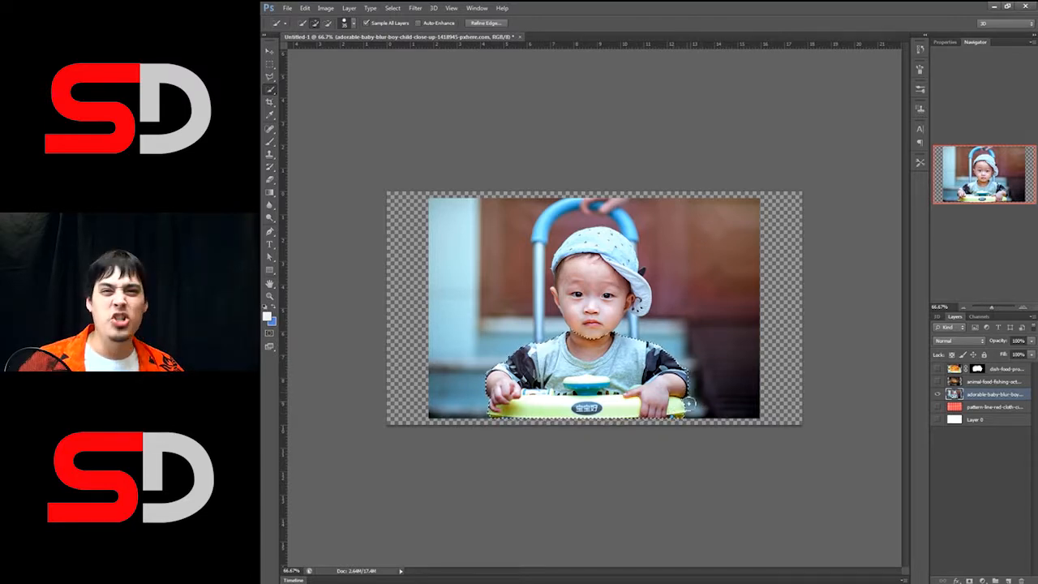
{"action": "left_click", "coordinate": [493, 24]}
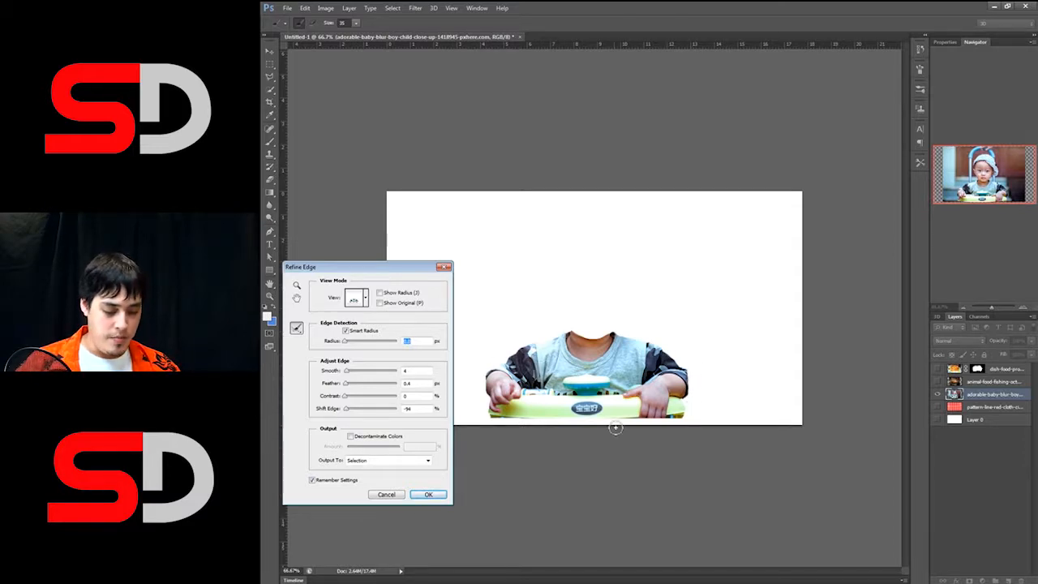
{"action": "left_click", "coordinate": [348, 409]}
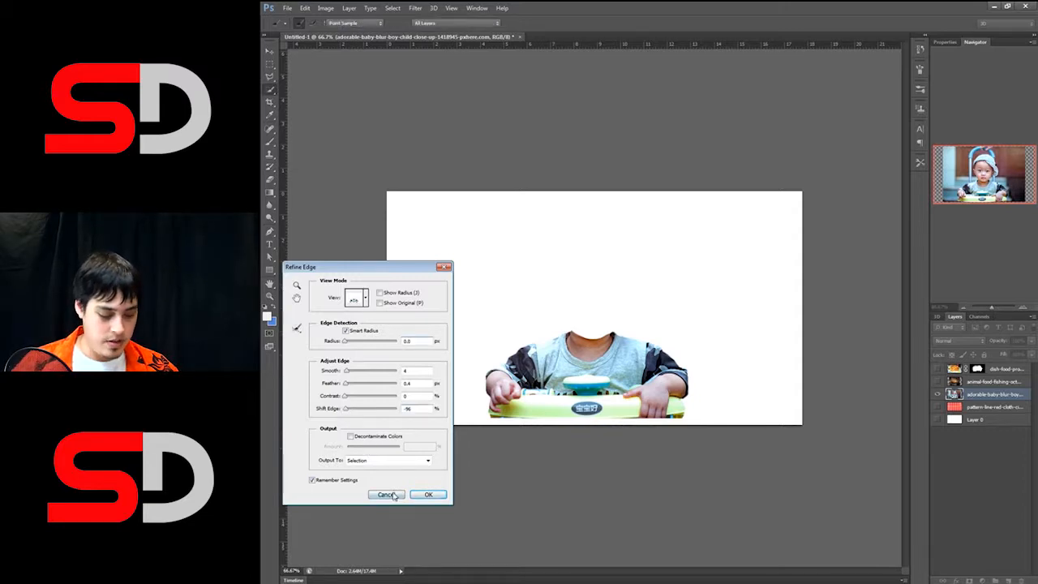
{"action": "left_click", "coordinate": [398, 493]}
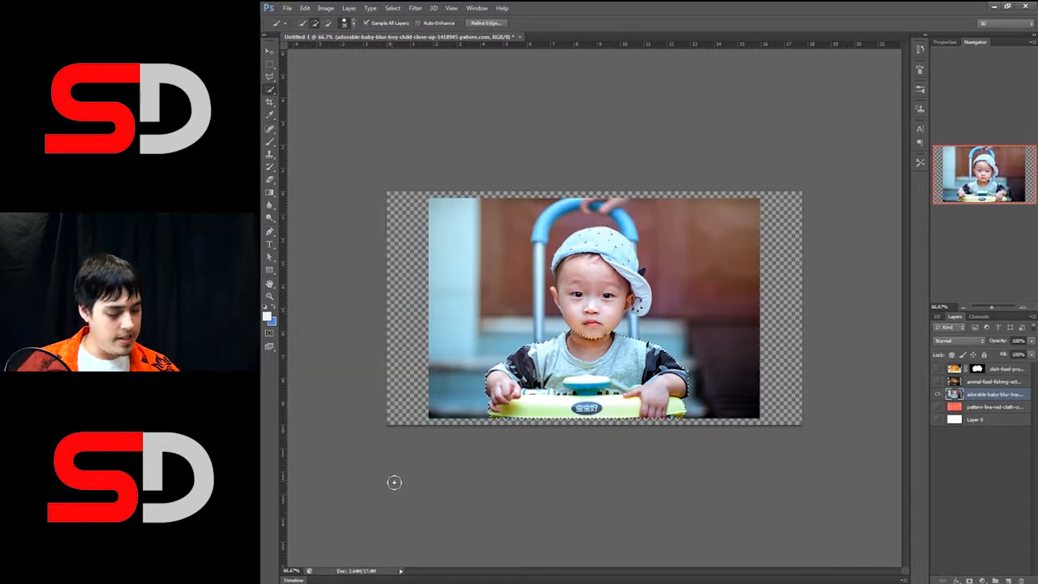
- Refine the edge of the baby's body selection, shifting the edge less far inward, and mask the baby layer to it
{"action": "key", "text": "ctrl+1"}
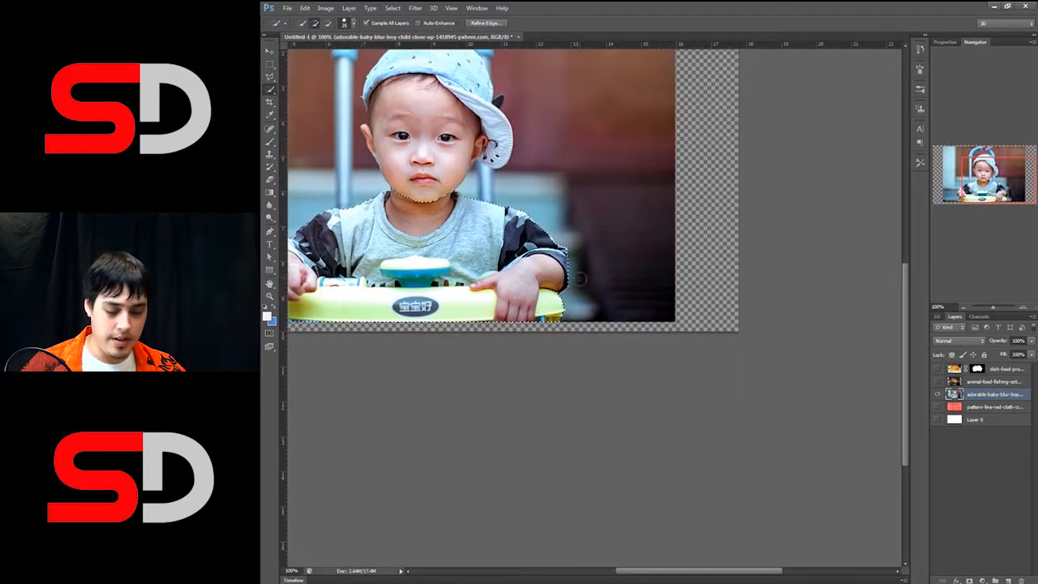
{"action": "left_click_drag", "start_coordinate": [528, 269], "coordinate": [676, 379]}
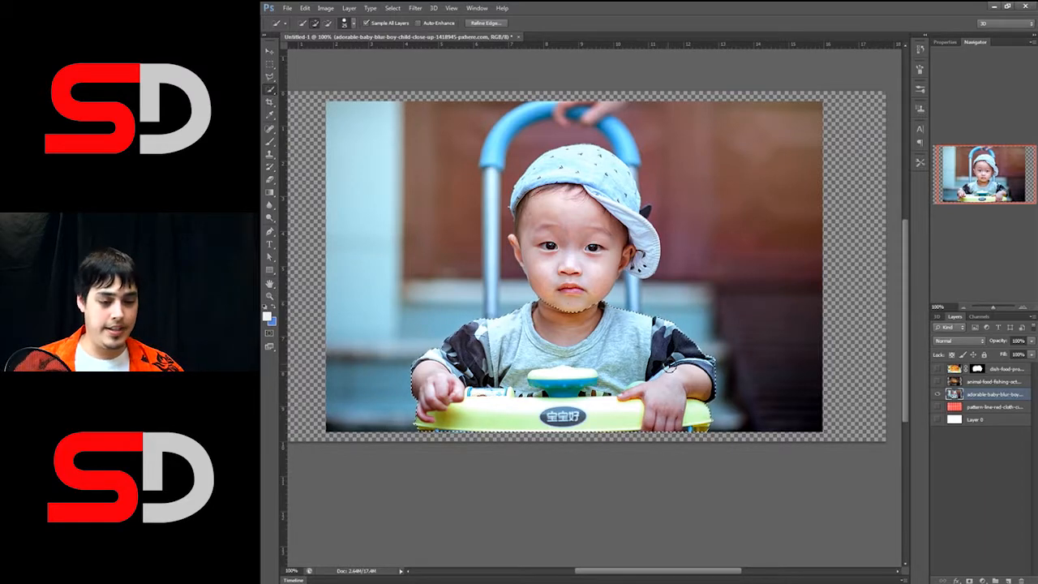
{"action": "key", "text": "ctrl+alt+r"}
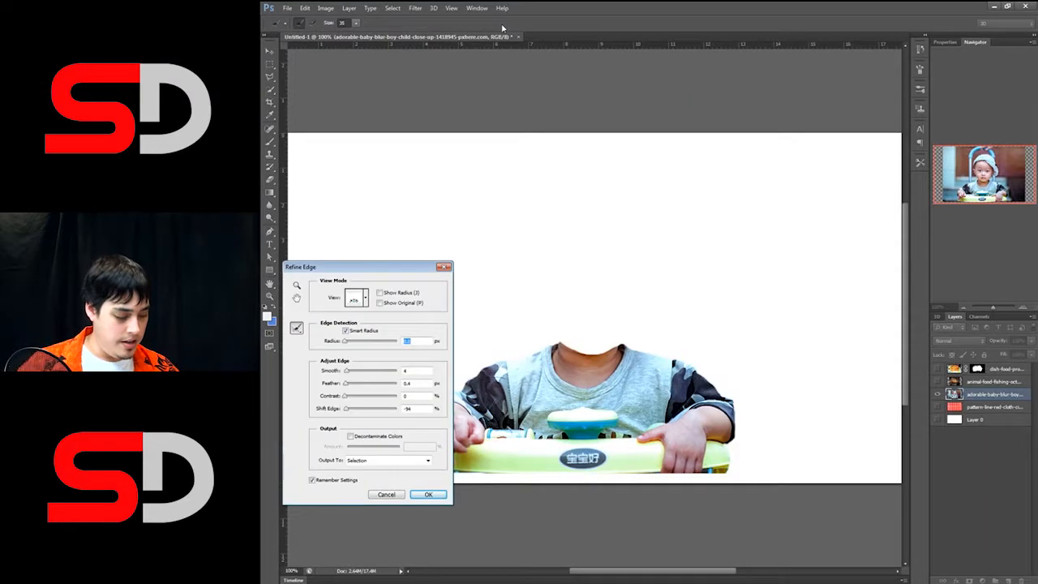
{"action": "left_click_drag", "start_coordinate": [409, 277], "coordinate": [652, 97]}
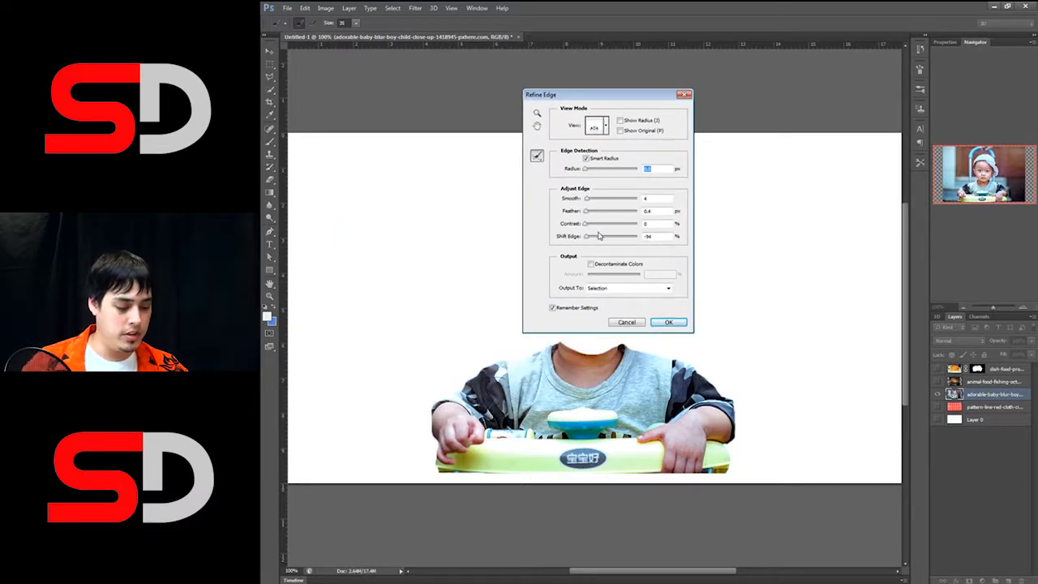
{"action": "left_click_drag", "start_coordinate": [587, 237], "coordinate": [603, 237]}
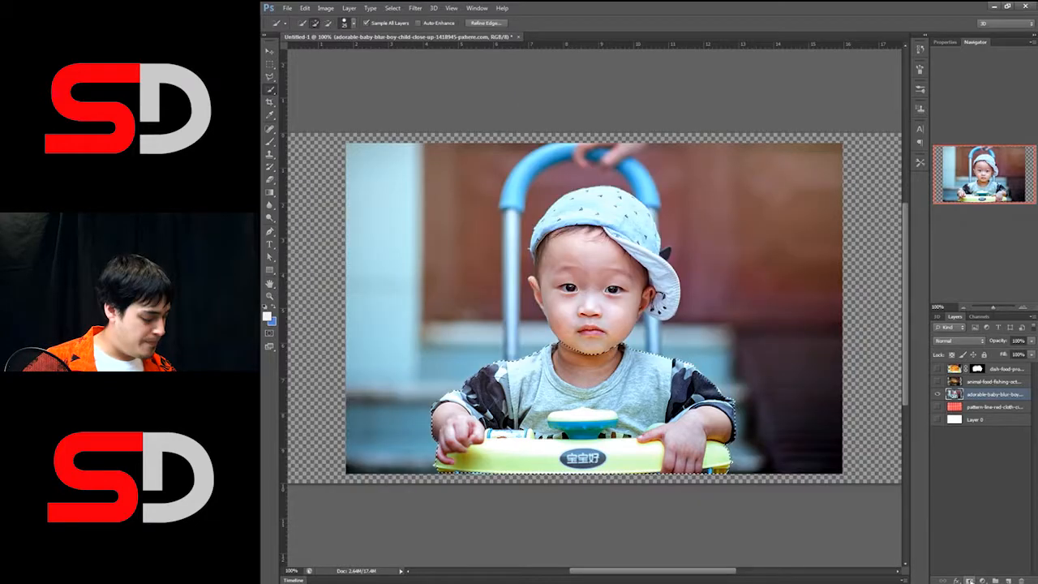
{"action": "key", "text": "Return"}
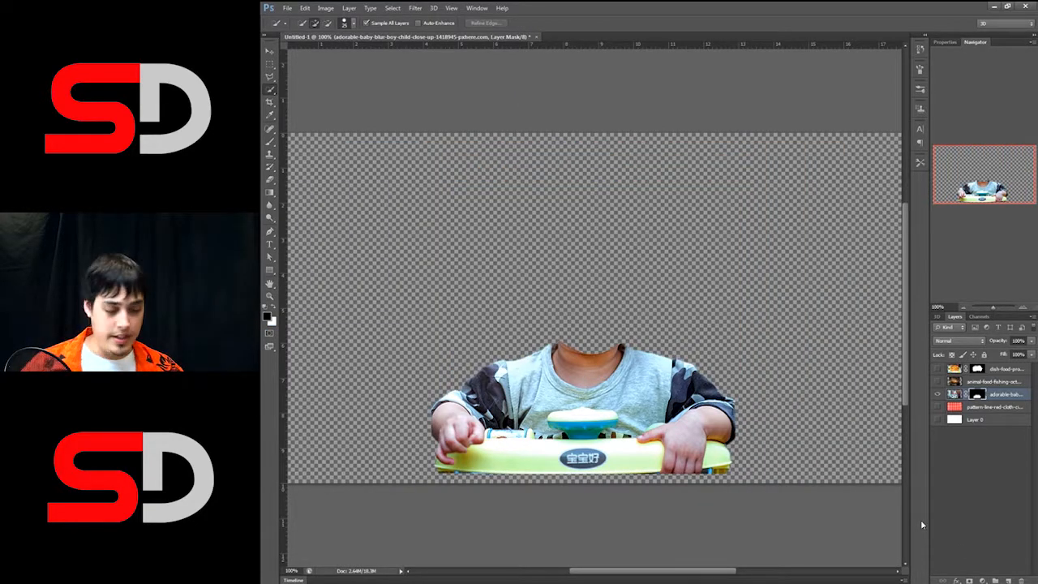
- Scale the masked baby to about 124% and place it so the canvas's lower edge cuts through the yellow toy
{"action": "key", "text": "ctrl+minus"}
{"action": "key", "text": "ctrl+t"}
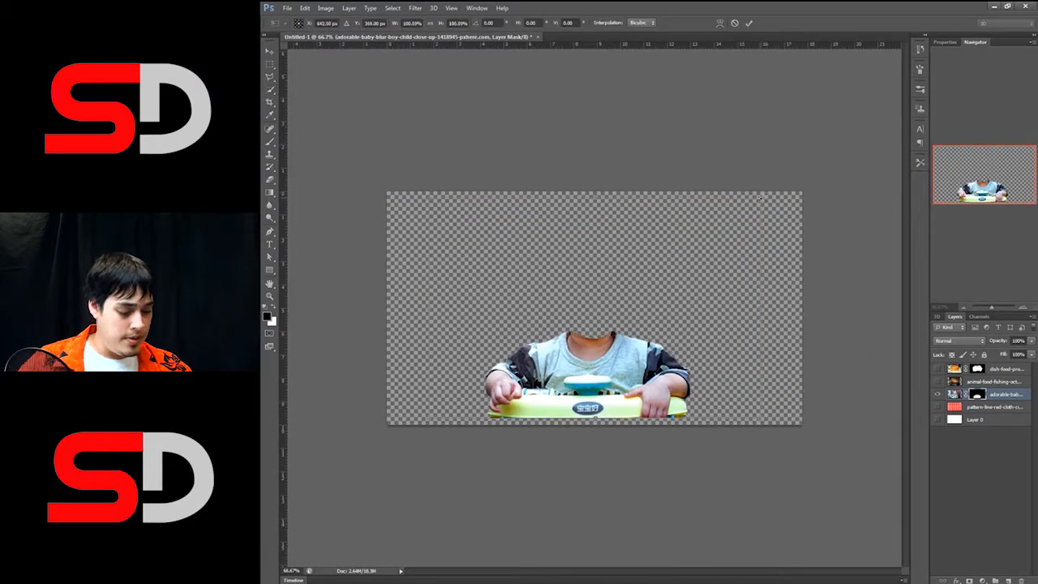
{"action": "left_click_drag", "start_coordinate": [761, 200], "coordinate": [840, 147]}
{"action": "left_click_drag", "start_coordinate": [771, 270], "coordinate": [734, 300]}
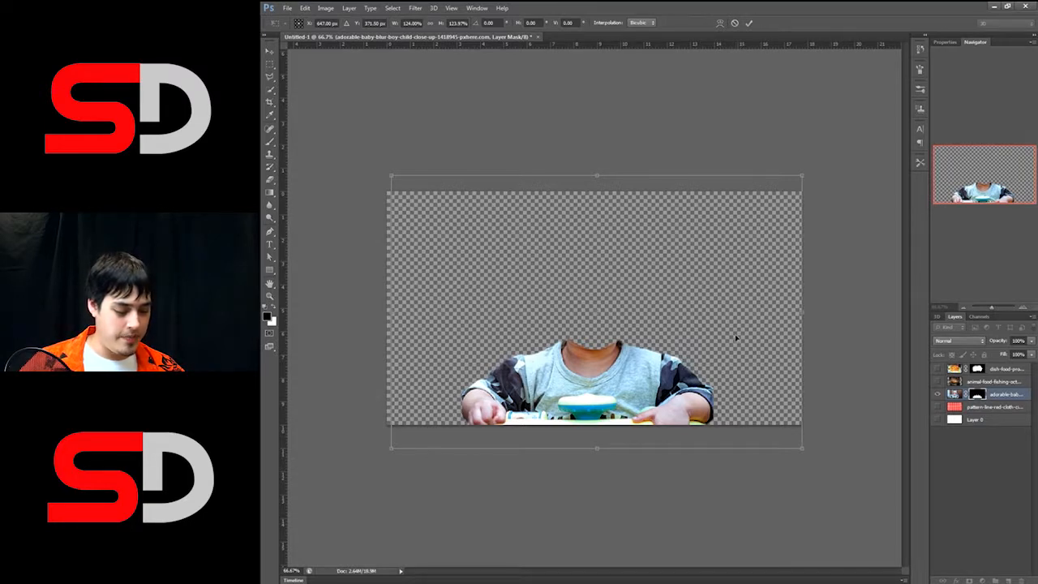
{"action": "left_click", "coordinate": [748, 23]}
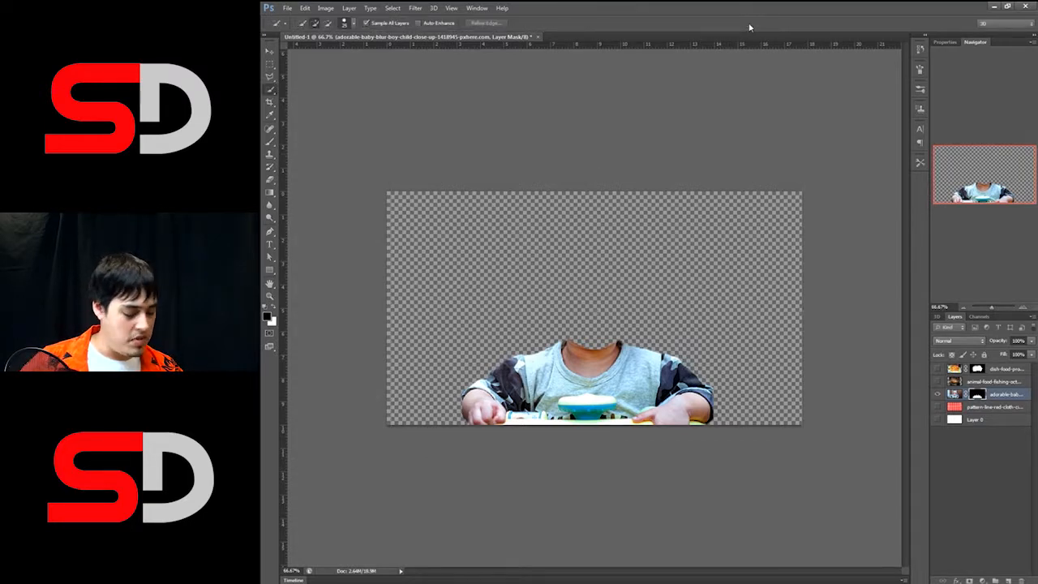
- Show the lasagna layer, scale it to about 73% and place it above the baby's shirt as the head
{"action": "left_click", "coordinate": [938, 369]}
{"action": "left_click", "coordinate": [954, 369]}
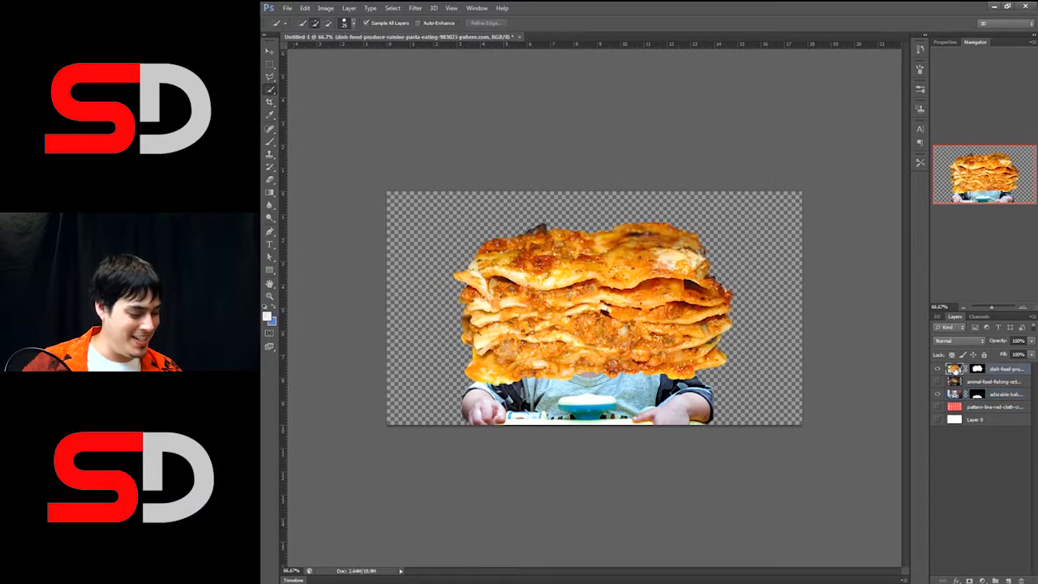
{"action": "key", "text": "ctrl+t"}
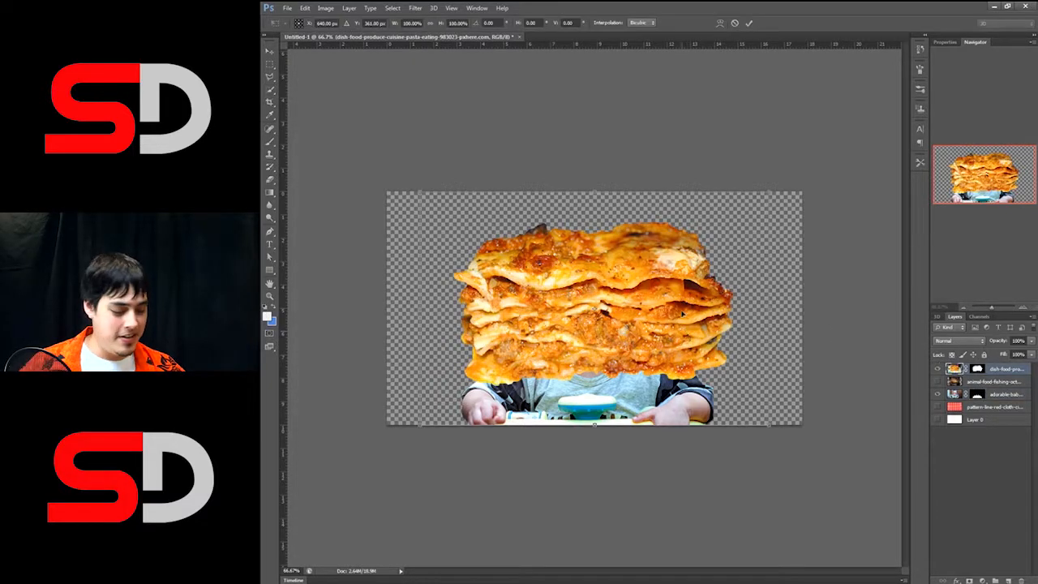
{"action": "left_click_drag", "start_coordinate": [682, 313], "coordinate": [682, 290]}
{"action": "left_click_drag", "start_coordinate": [772, 169], "coordinate": [677, 232]}
{"action": "left_click_drag", "start_coordinate": [640, 282], "coordinate": [677, 276]}
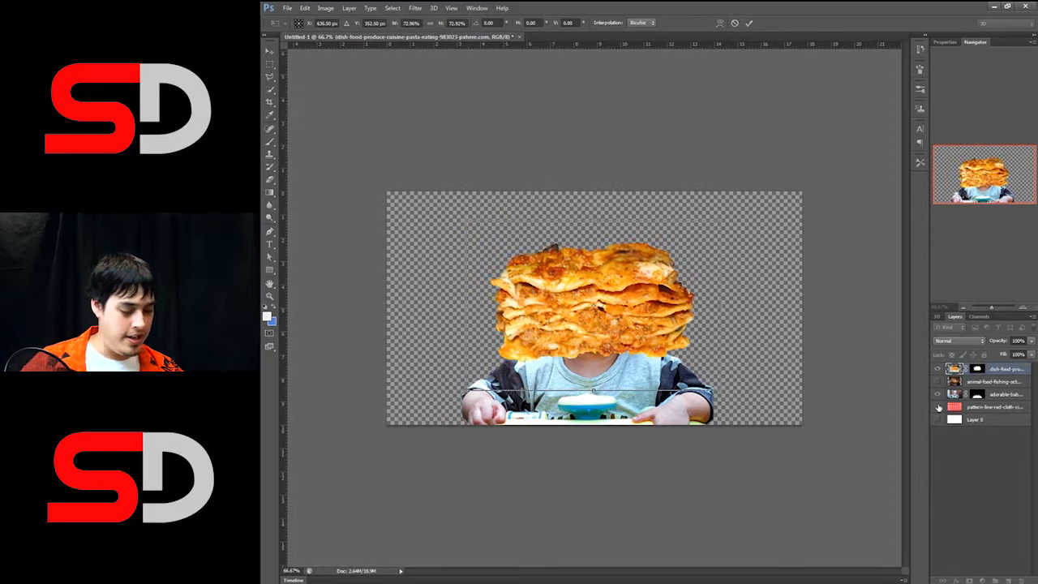
{"action": "left_click", "coordinate": [749, 24]}
- Show the gingham background and shift the baby layer's midtones with Color Balance to about +44, -22 and -39
{"action": "left_click", "coordinate": [938, 406]}
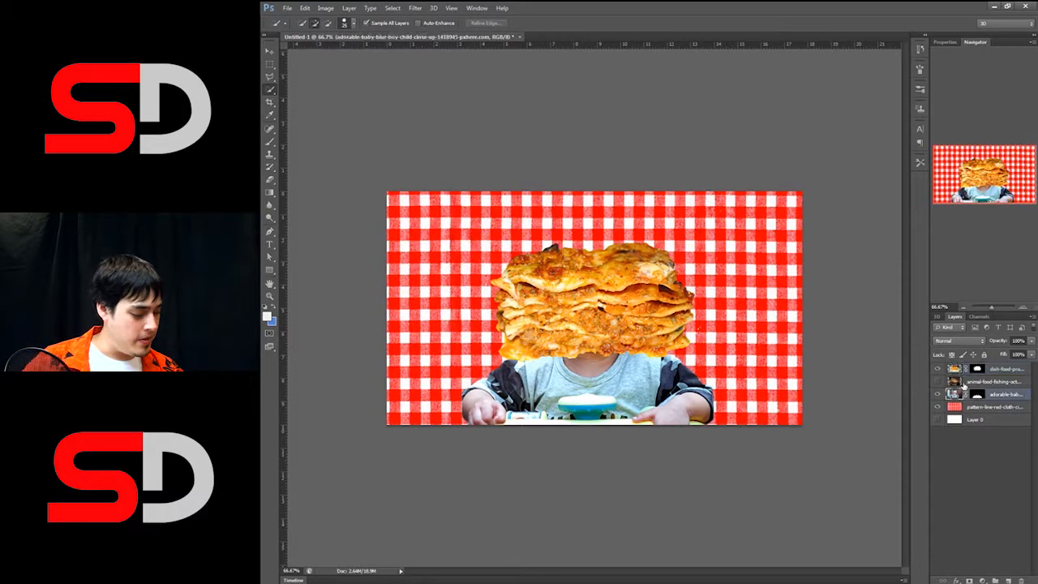
{"action": "left_click", "coordinate": [957, 394]}
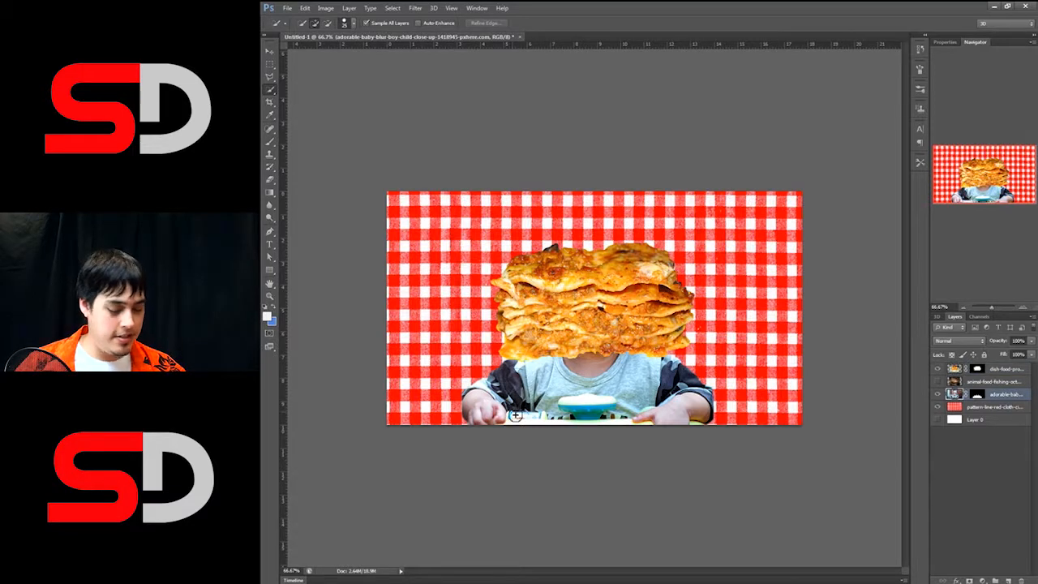
{"action": "left_click", "coordinate": [325, 8]}
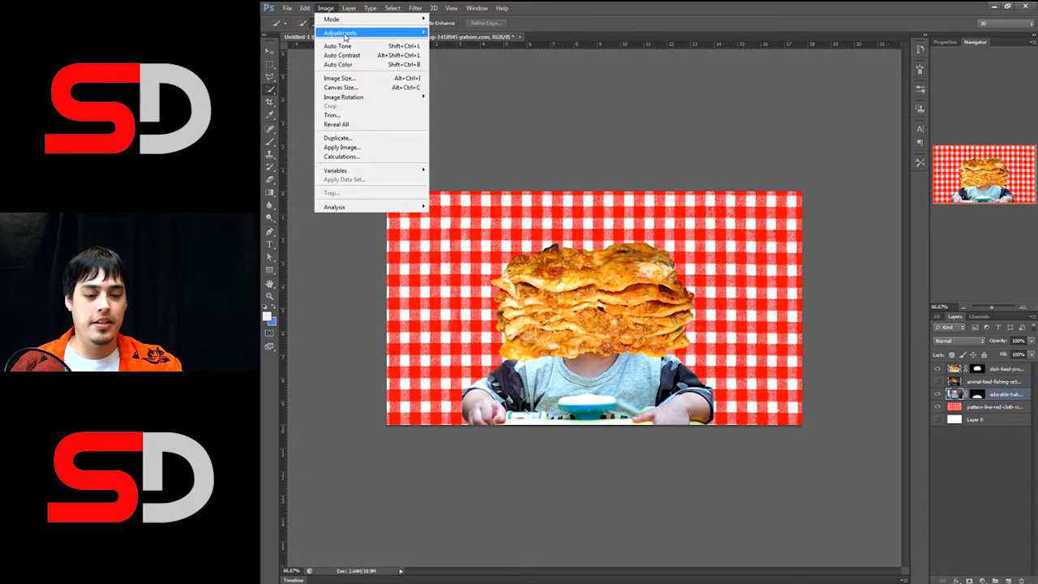
{"action": "mouse_move", "coordinate": [413, 36]}
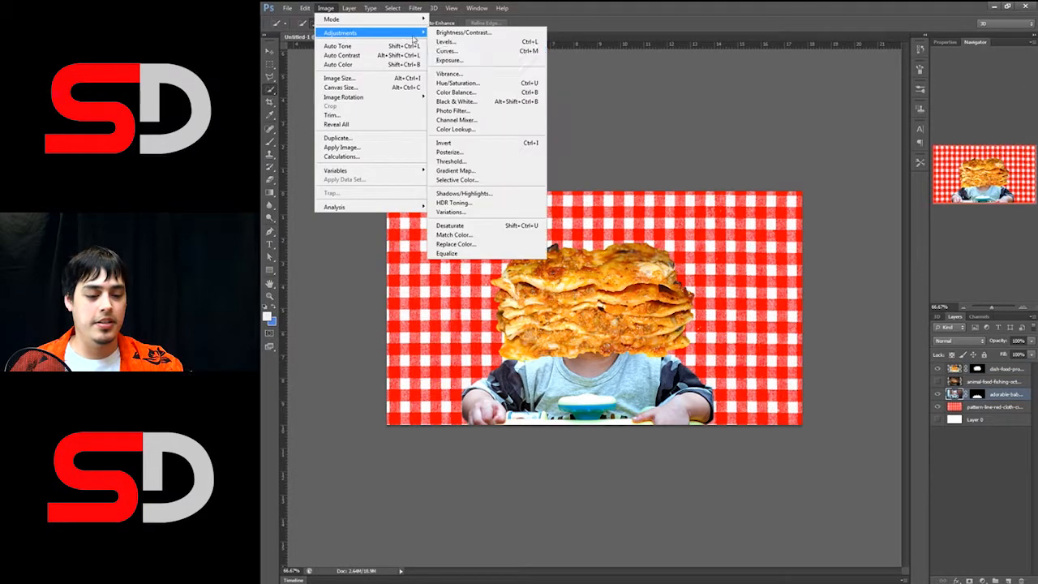
{"action": "left_click", "coordinate": [474, 93]}
{"action": "left_click_drag", "start_coordinate": [604, 432], "coordinate": [613, 442]}
{"action": "left_click_drag", "start_coordinate": [543, 482], "coordinate": [551, 482]}
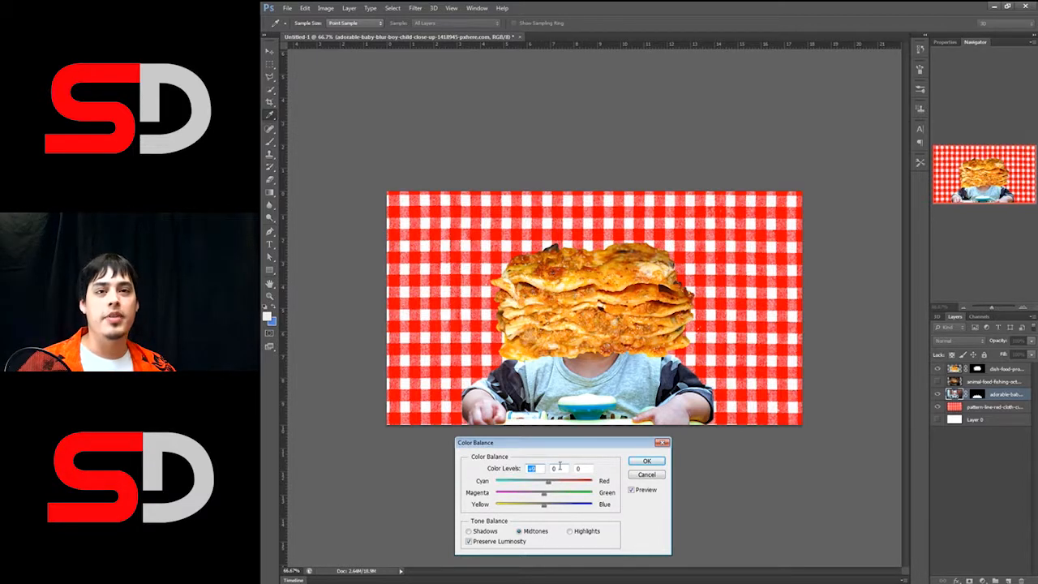
{"action": "left_click_drag", "start_coordinate": [548, 485], "coordinate": [534, 497]}
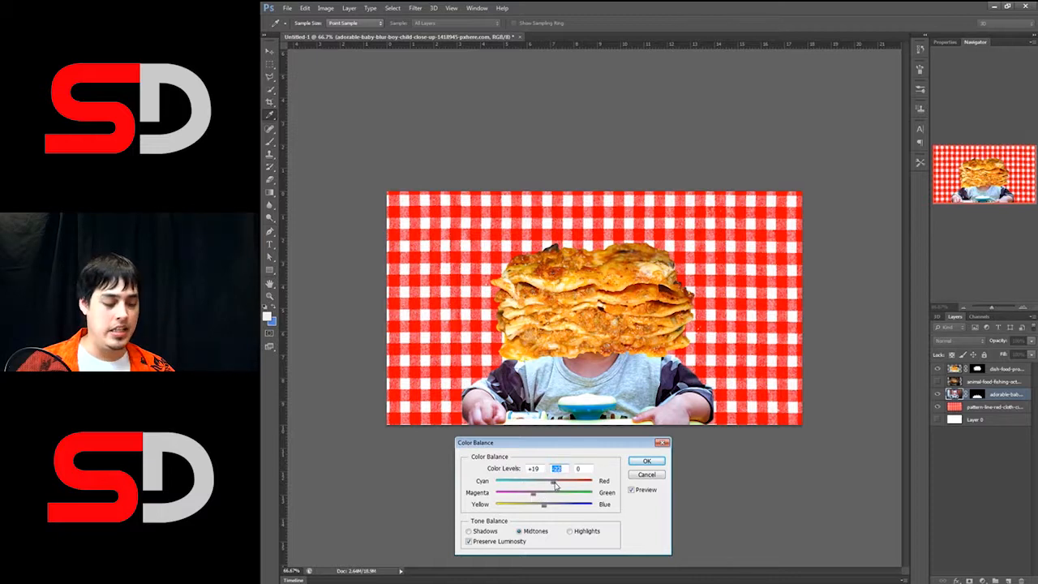
{"action": "left_click_drag", "start_coordinate": [555, 485], "coordinate": [525, 507]}
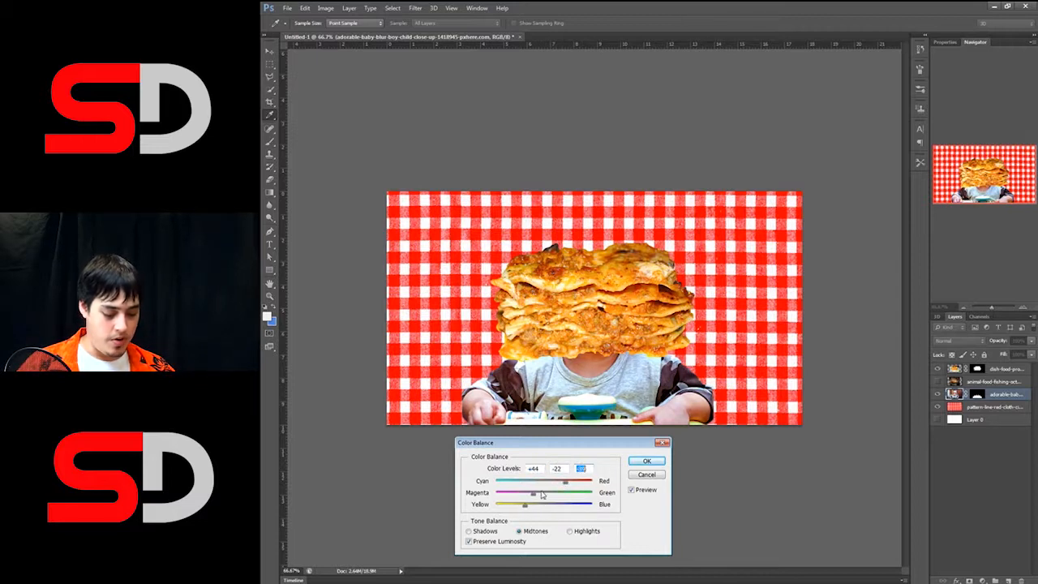
- Set the baby layer's Color Balance highlights to +20, 0 and -16 and apply the correction
{"action": "left_click", "coordinate": [480, 532]}
{"action": "left_click_drag", "start_coordinate": [543, 508], "coordinate": [556, 484]}
{"action": "left_click", "coordinate": [570, 531]}
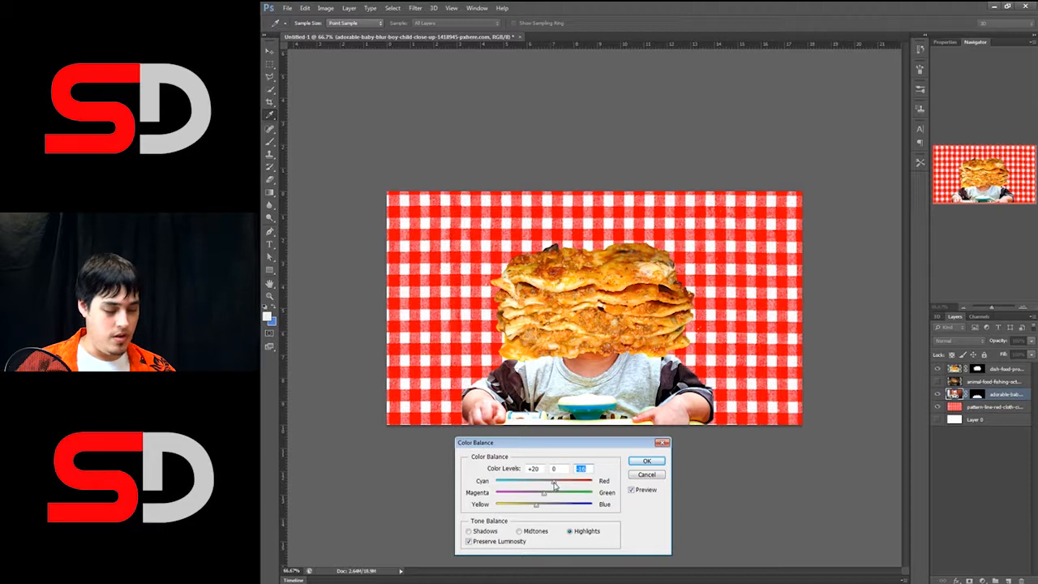
{"action": "left_click", "coordinate": [555, 484]}
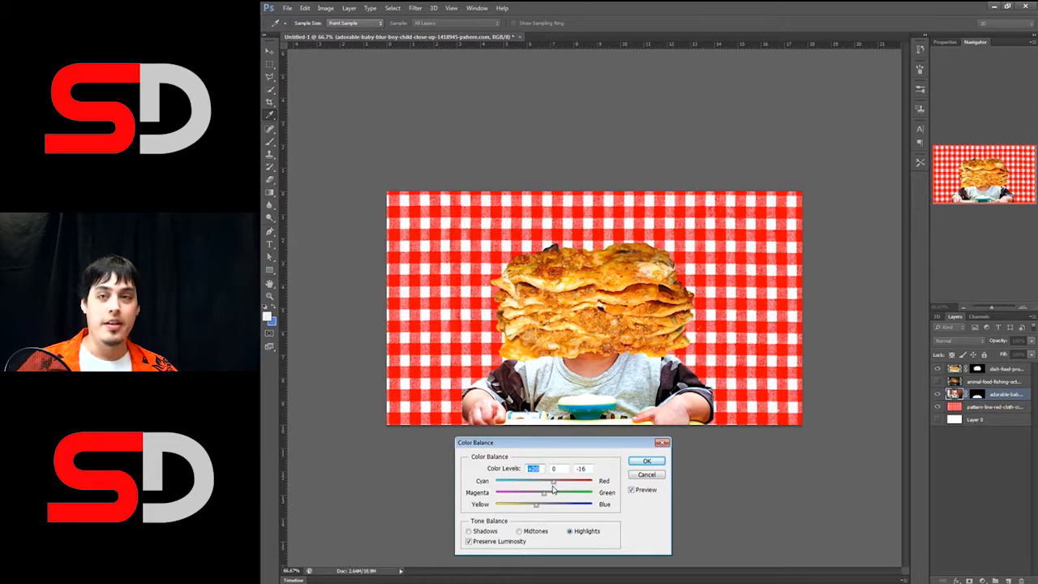
{"action": "left_click", "coordinate": [647, 463]}
{"action": "key", "text": "w"}
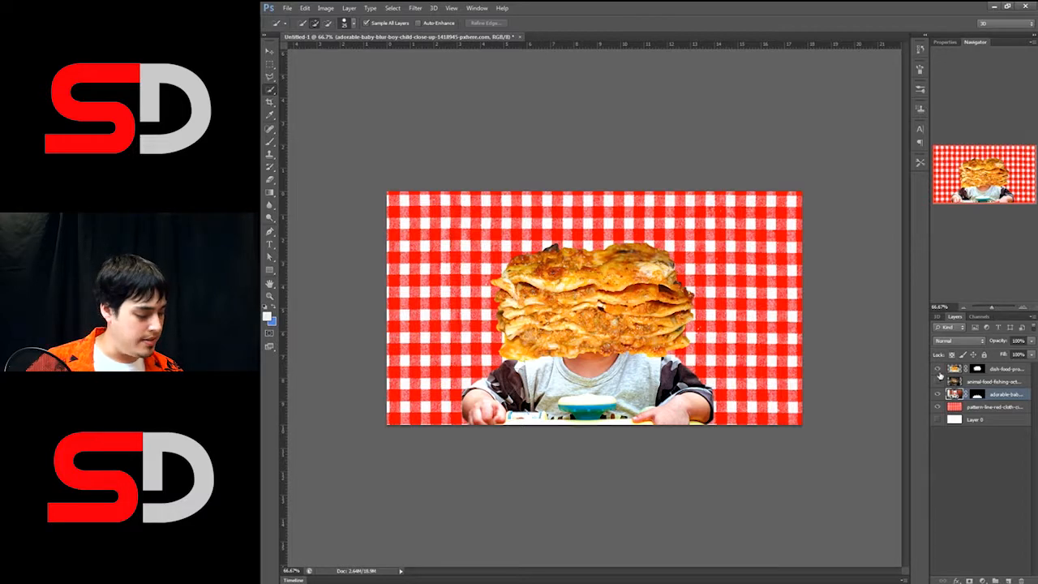
- Hide the lasagna layer, show the octopus layer and make it active for selecting tentacles
{"action": "left_click", "coordinate": [938, 369]}
{"action": "left_click", "coordinate": [938, 381]}
{"action": "left_click", "coordinate": [960, 382]}
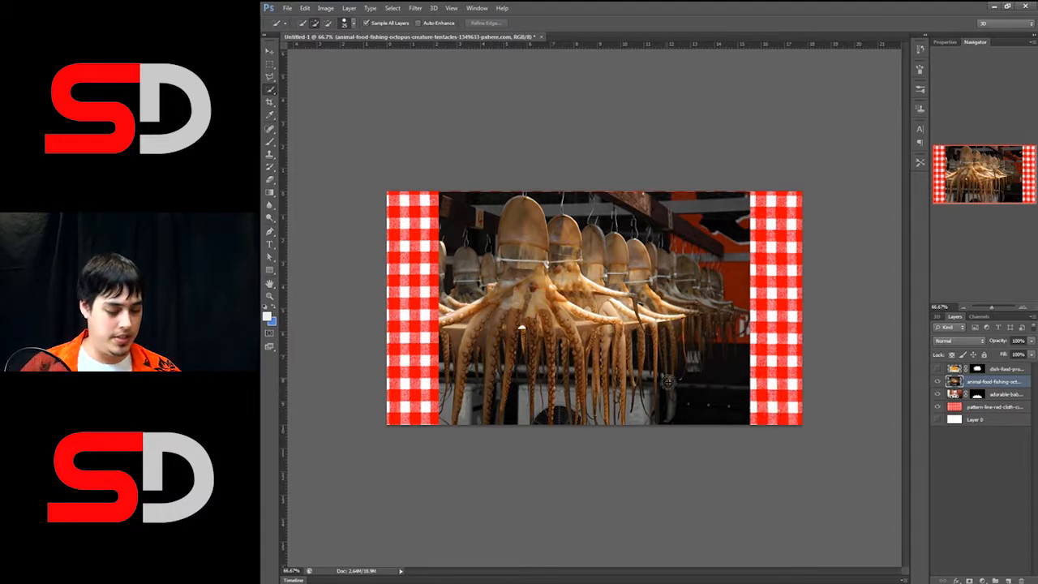
{"action": "left_click", "coordinate": [1023, 307]}
{"action": "left_click", "coordinate": [1023, 306]}
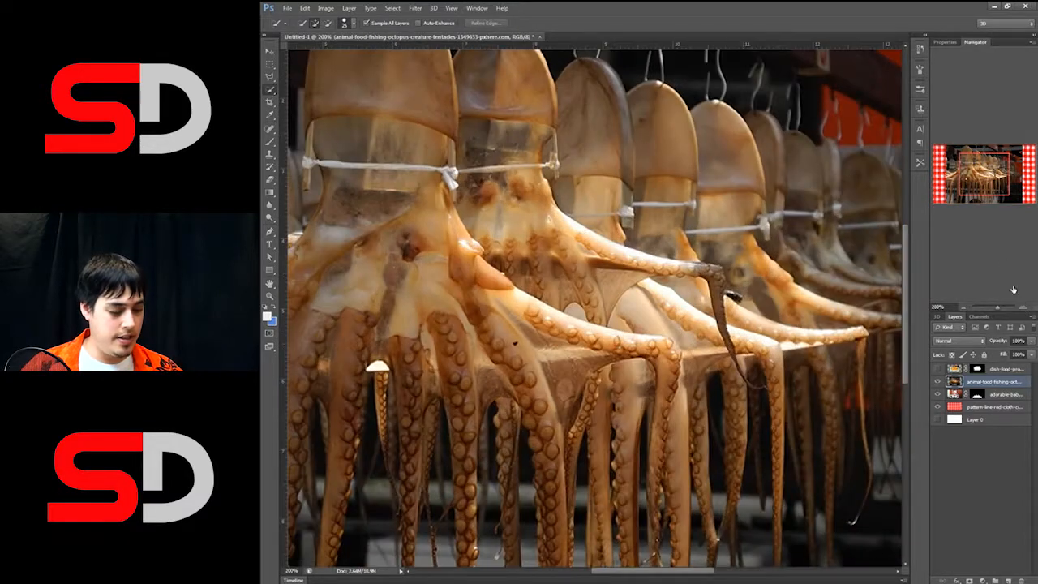
{"action": "left_click_drag", "start_coordinate": [990, 177], "coordinate": [989, 185]}
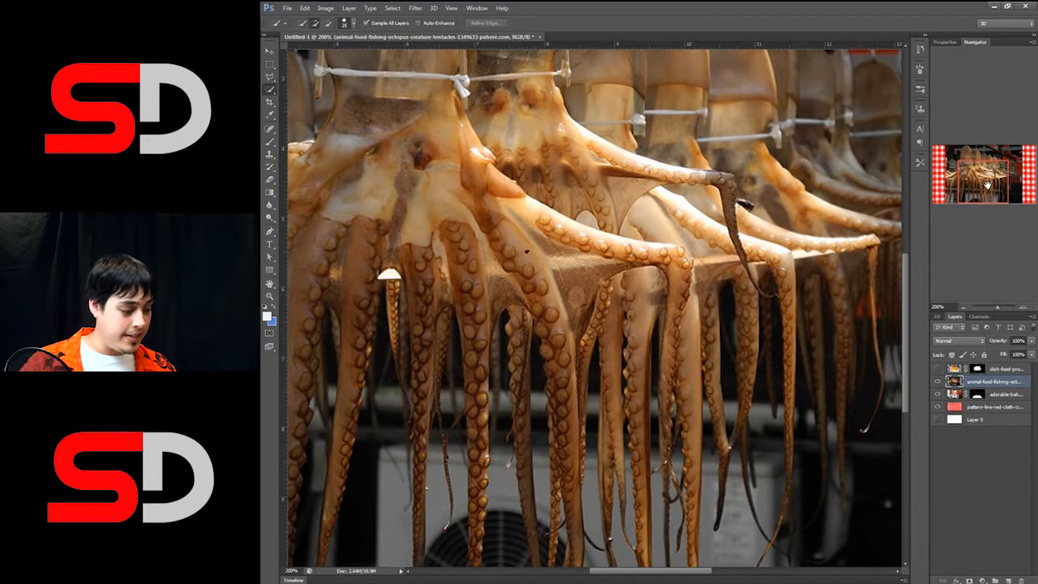
{"action": "left_click", "coordinate": [963, 307]}
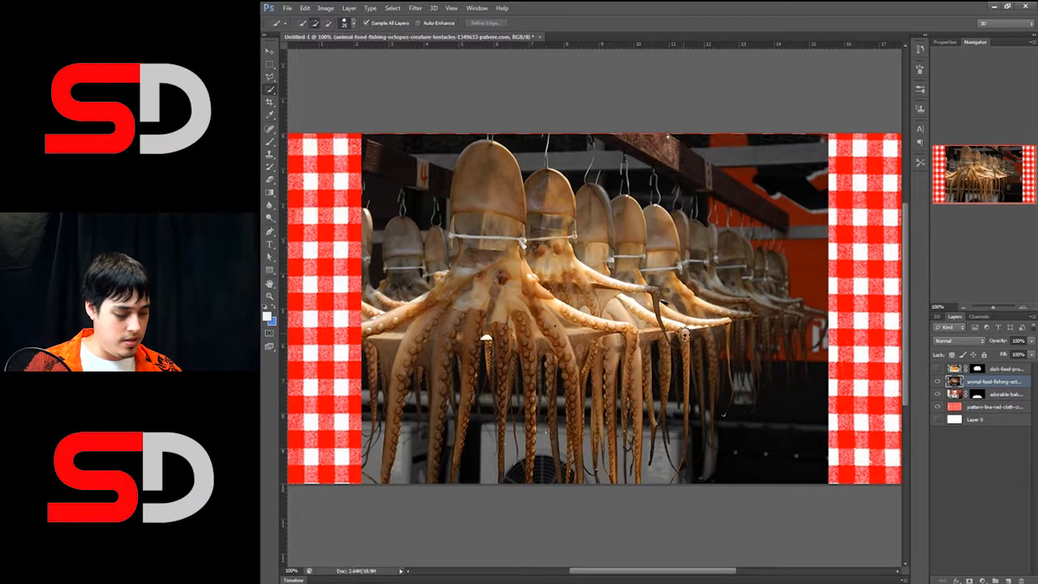
- Reduce the Quick Selection brush to 10 px, try selecting the thin tentacle right of the front octopus, and clear the selection
{"action": "left_click_drag", "start_coordinate": [683, 335], "coordinate": [690, 420]}
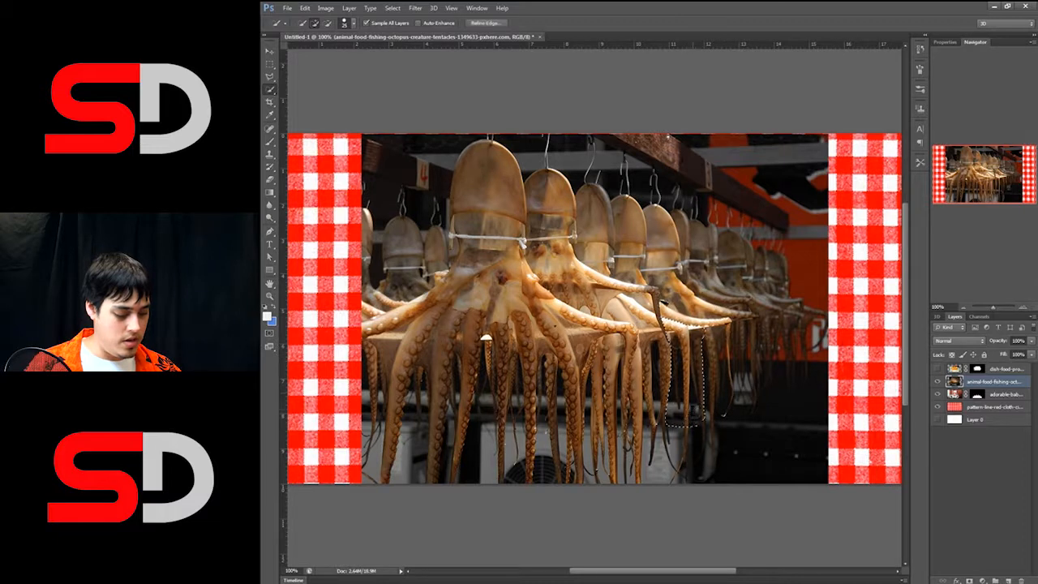
{"action": "key", "text": "ctrl+d"}
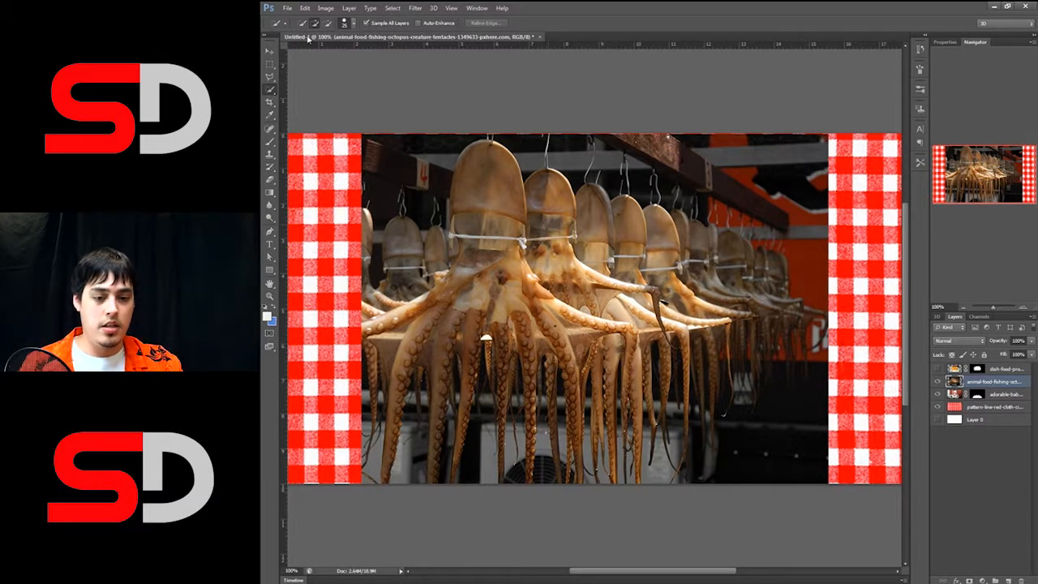
{"action": "key", "text": "bracketleft"}
{"action": "key", "text": "bracketleft"}
{"action": "key", "text": "bracketleft"}
{"action": "left_click_drag", "start_coordinate": [683, 330], "coordinate": [690, 454]}
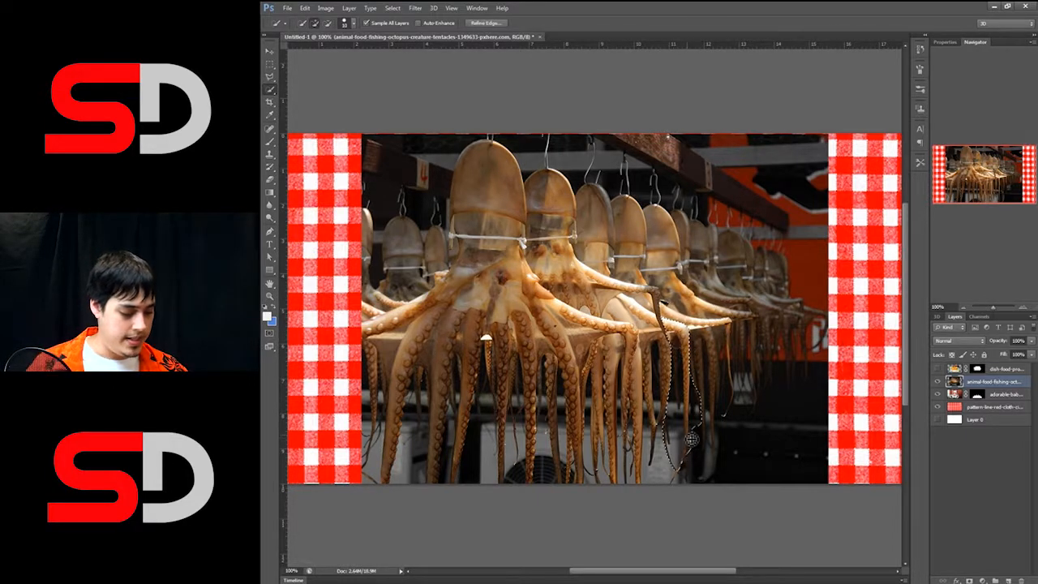
{"action": "key", "text": "ctrl+d"}
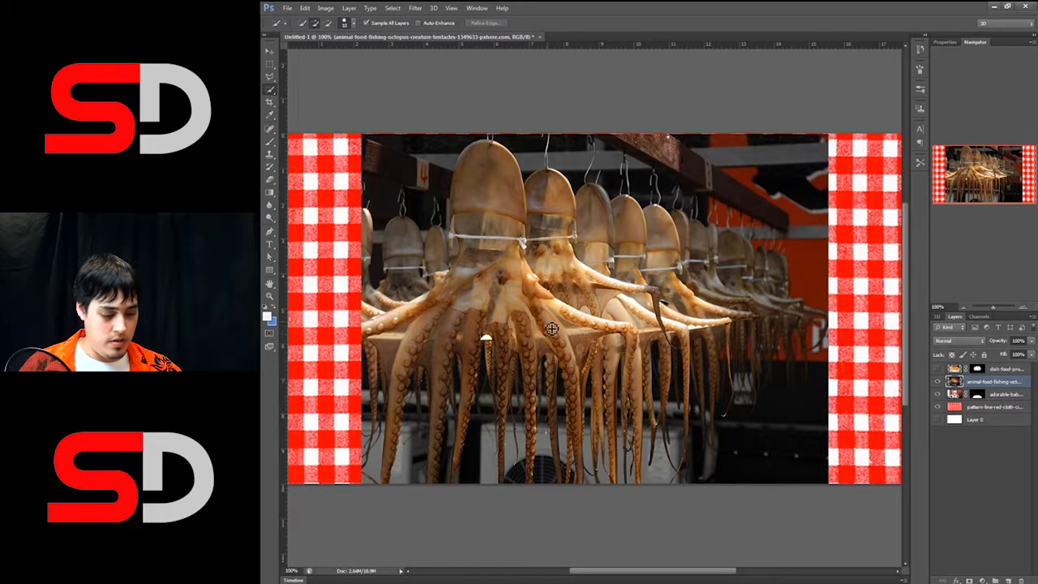
- Quick-select the long suckered tentacle hanging from the front octopus's right side, from its base down to the photo's lower edge
{"action": "mouse_move", "coordinate": [551, 328]}
{"action": "left_mouse_down"}
{"action": "mouse_move", "coordinate": [575, 397]}
{"action": "mouse_move", "coordinate": [583, 479]}
{"action": "left_mouse_up"}
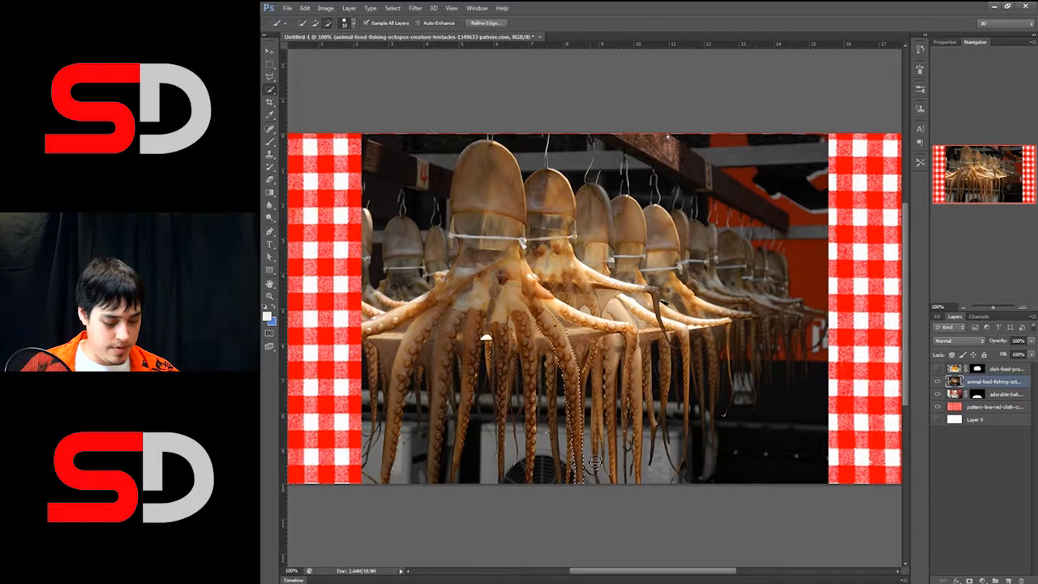
{"action": "key", "text": "ctrl+plus"}
{"action": "key", "text": "ctrl+plus"}
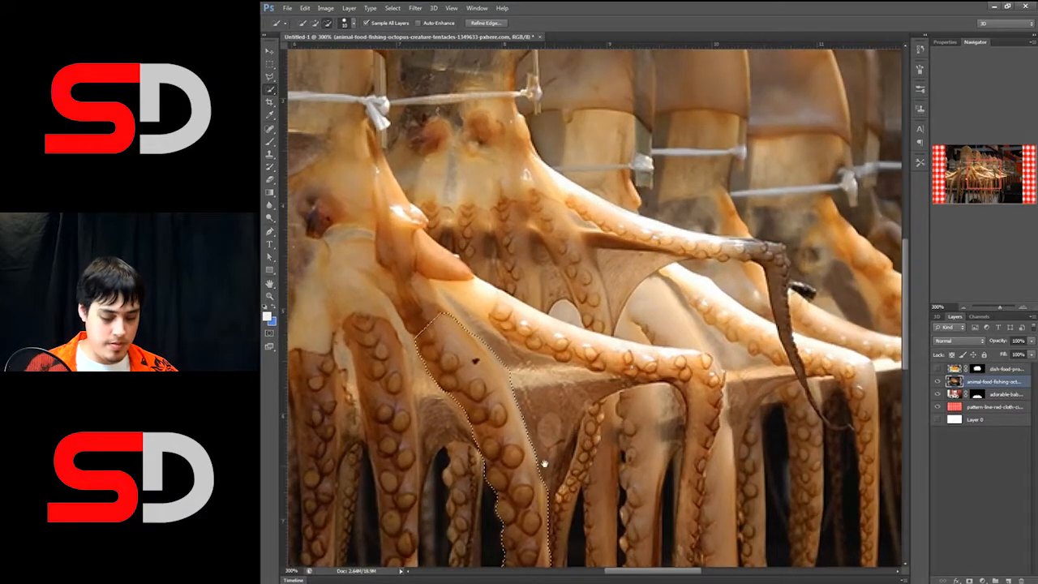
{"action": "left_click_drag", "start_coordinate": [544, 458], "coordinate": [625, 260]}
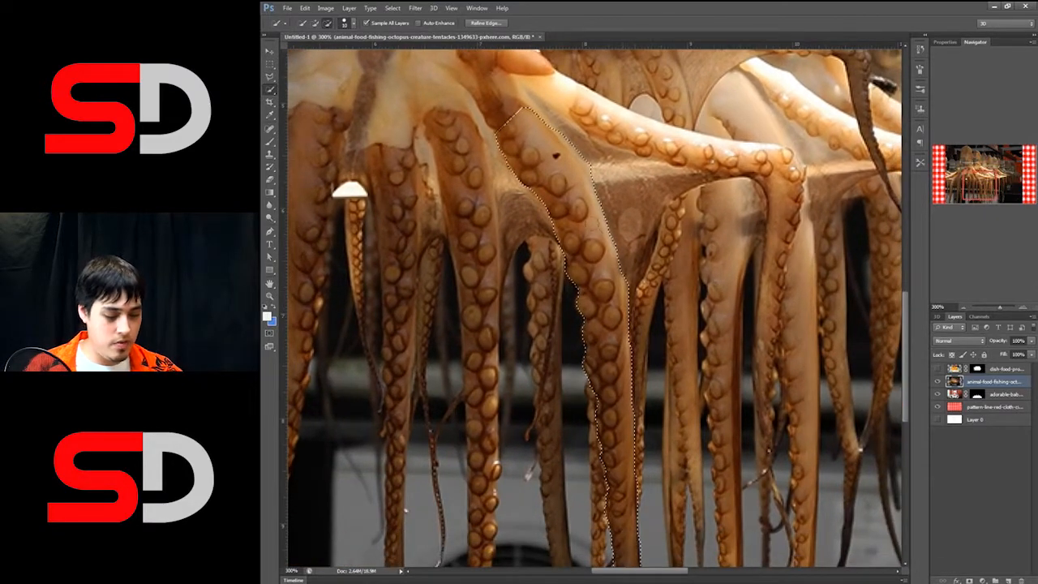
{"action": "left_click", "coordinate": [316, 24]}
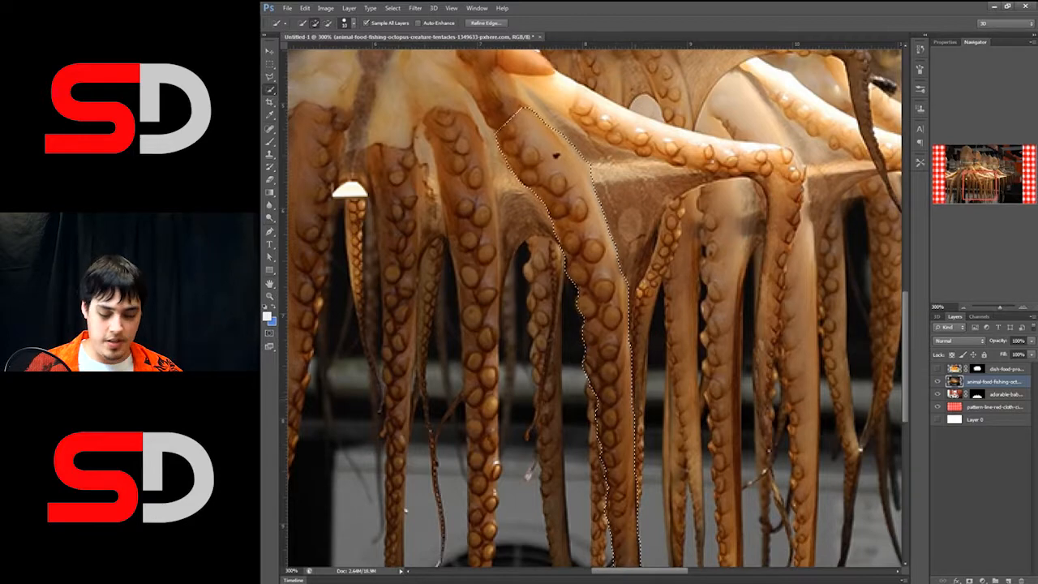
{"action": "left_click_drag", "start_coordinate": [631, 428], "coordinate": [600, 269]}
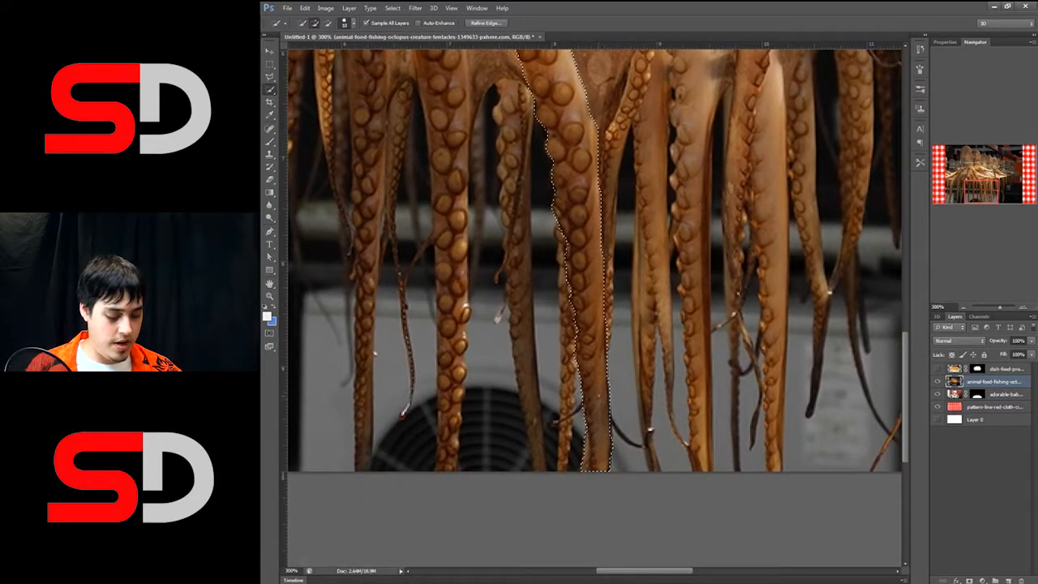
{"action": "left_click_drag", "start_coordinate": [633, 316], "coordinate": [655, 505]}
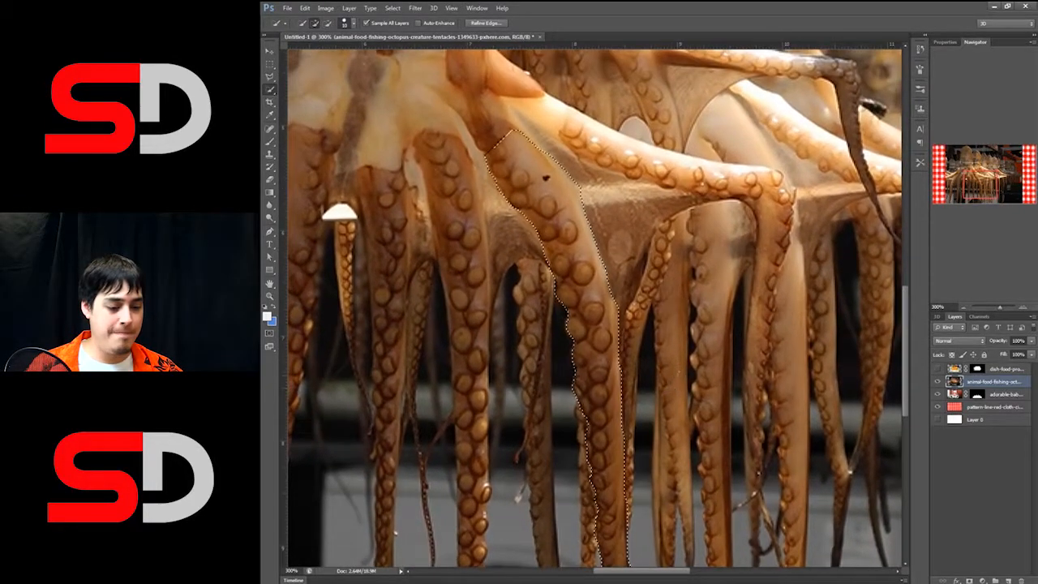
{"action": "left_click", "coordinate": [962, 308]}
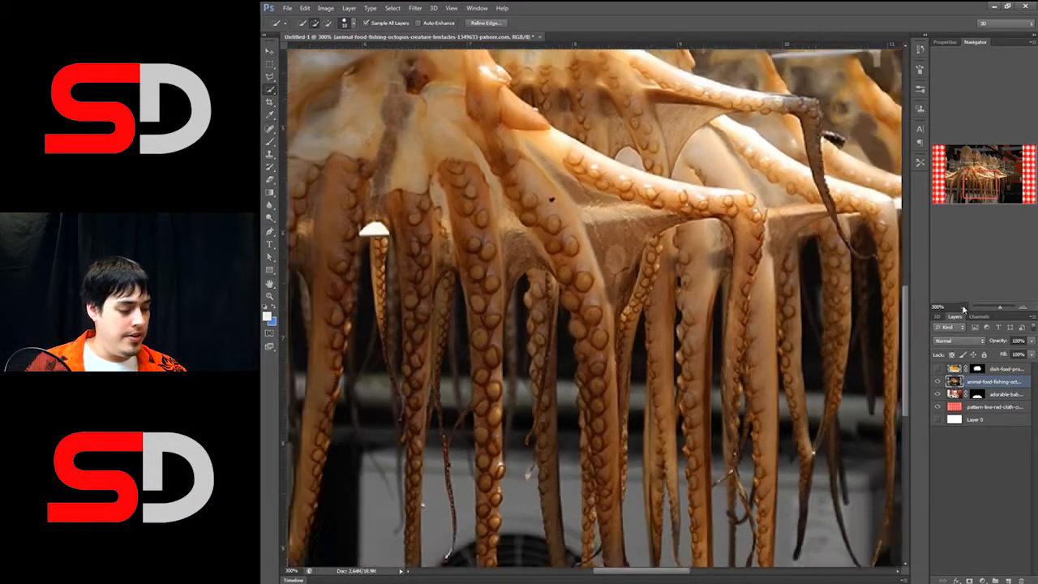
{"action": "left_click", "coordinate": [961, 308]}
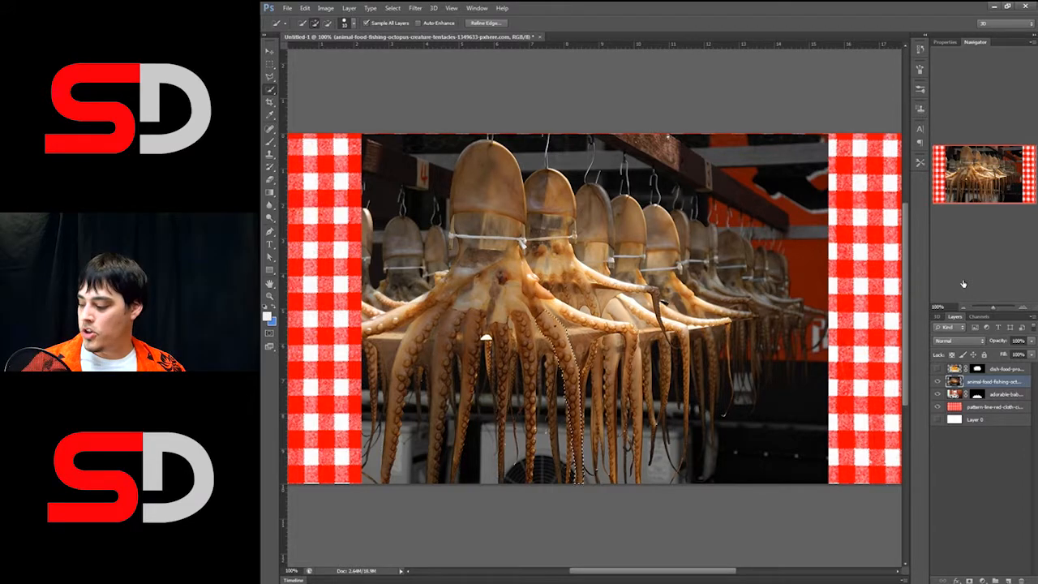
- Cut the selected tentacle onto a new layer beneath the lasagna, with the octopus photo hidden and the lasagna shown
{"action": "key", "text": "ctrl+x"}
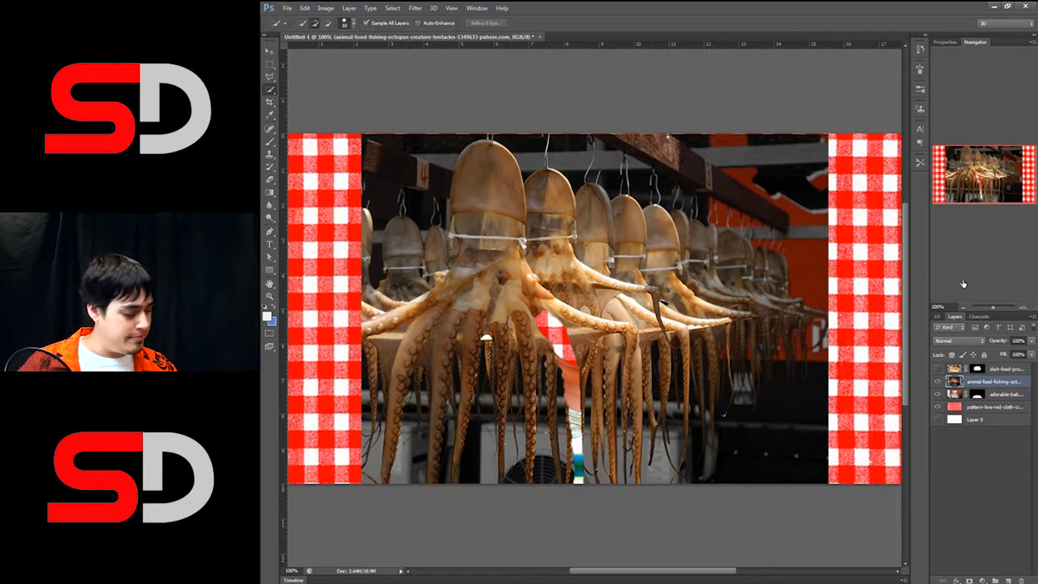
{"action": "left_click", "coordinate": [938, 381]}
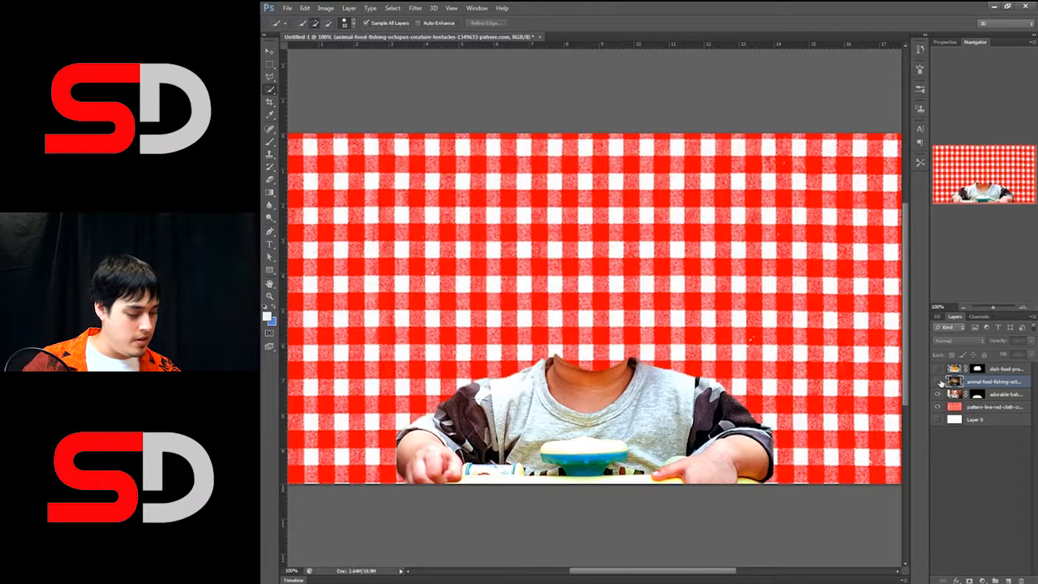
{"action": "left_click", "coordinate": [938, 369]}
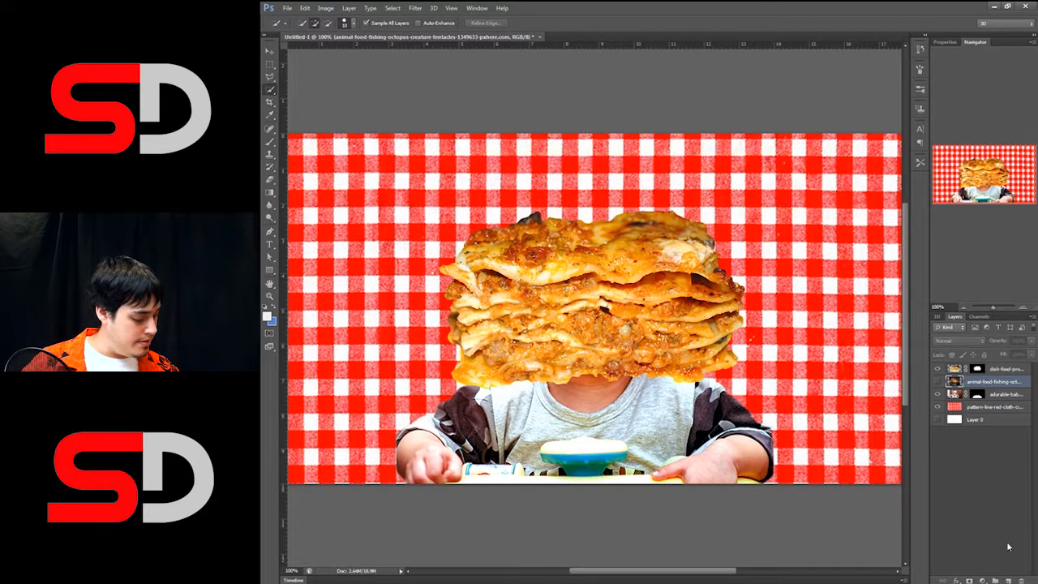
{"action": "left_click", "coordinate": [1008, 578]}
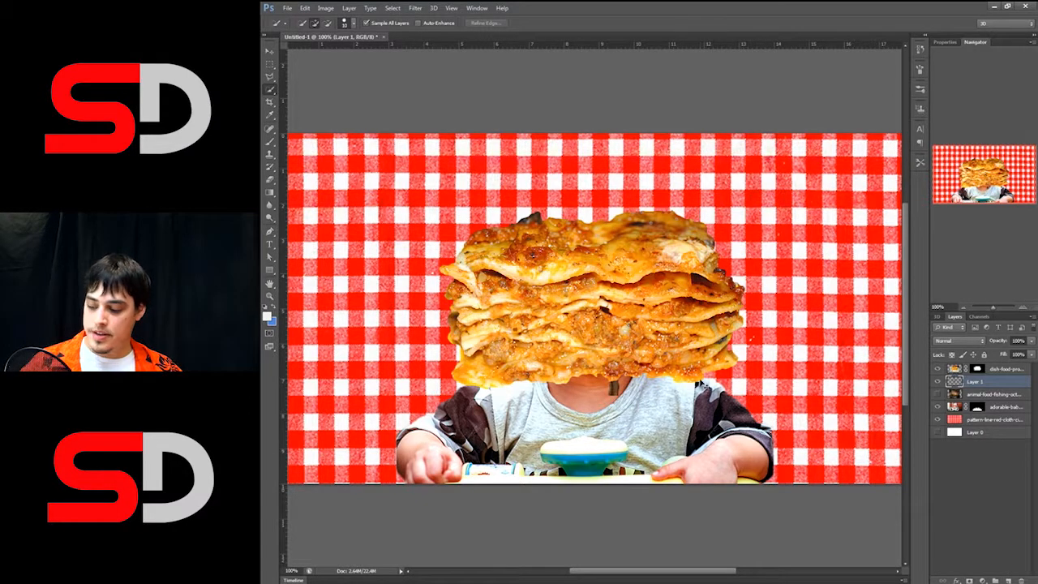
- Rotate the tentacle about -108.6° and place it extending up and outward from behind the lasagna's upper-right corner
{"action": "key", "text": "ctrl+t"}
{"action": "left_click_drag", "start_coordinate": [615, 391], "coordinate": [836, 236]}
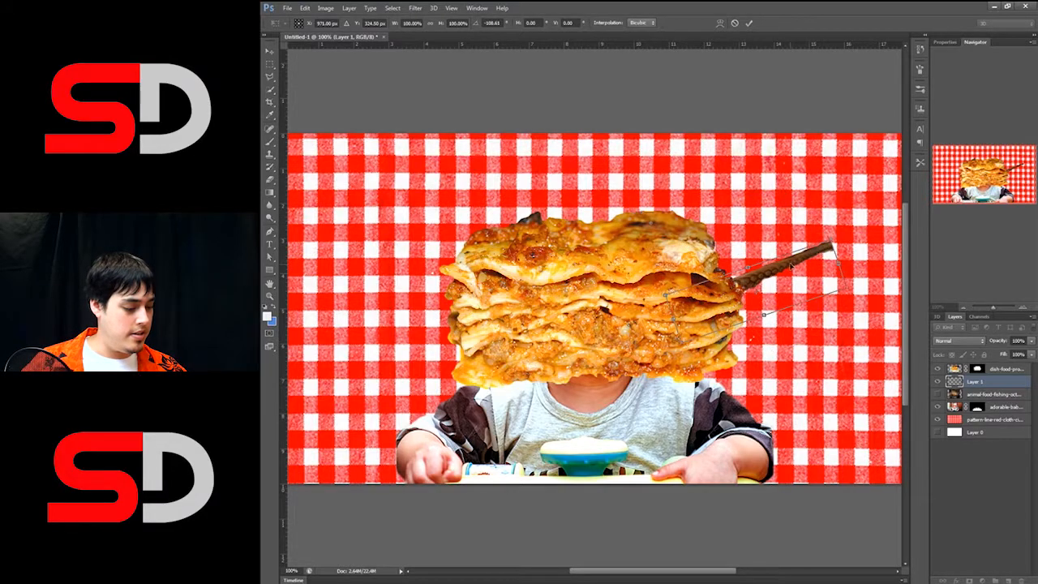
{"action": "left_click_drag", "start_coordinate": [787, 271], "coordinate": [805, 191]}
{"action": "left_click", "coordinate": [962, 307]}
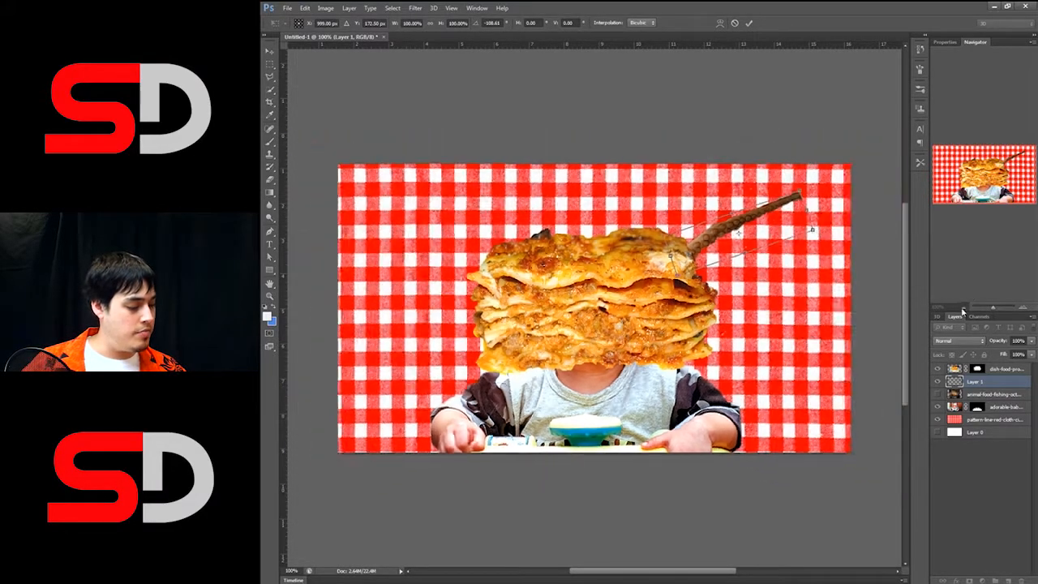
{"action": "left_click", "coordinate": [1023, 307]}
{"action": "left_click", "coordinate": [1023, 307]}
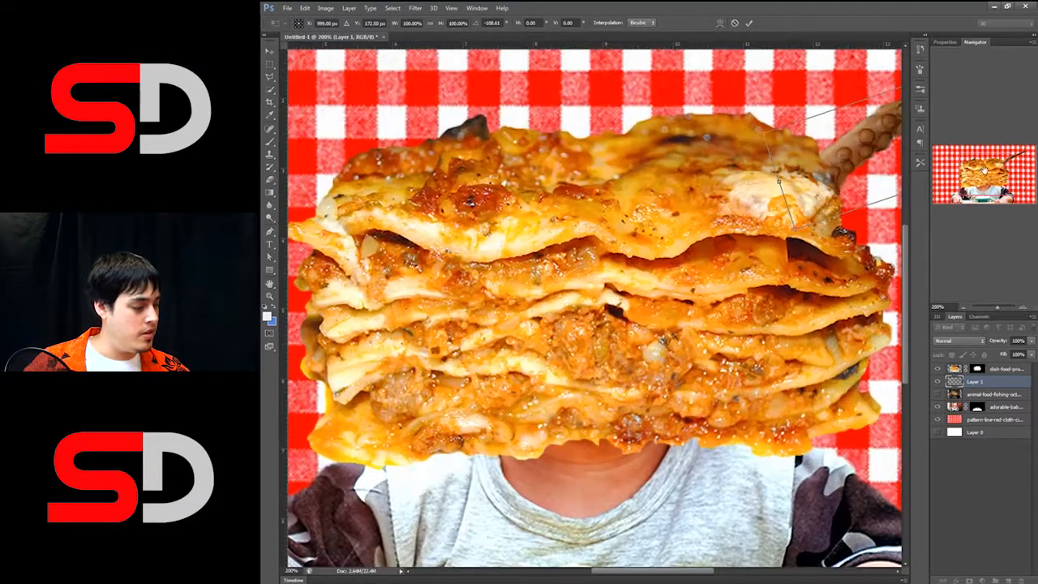
{"action": "left_click_drag", "start_coordinate": [1007, 157], "coordinate": [1009, 158]}
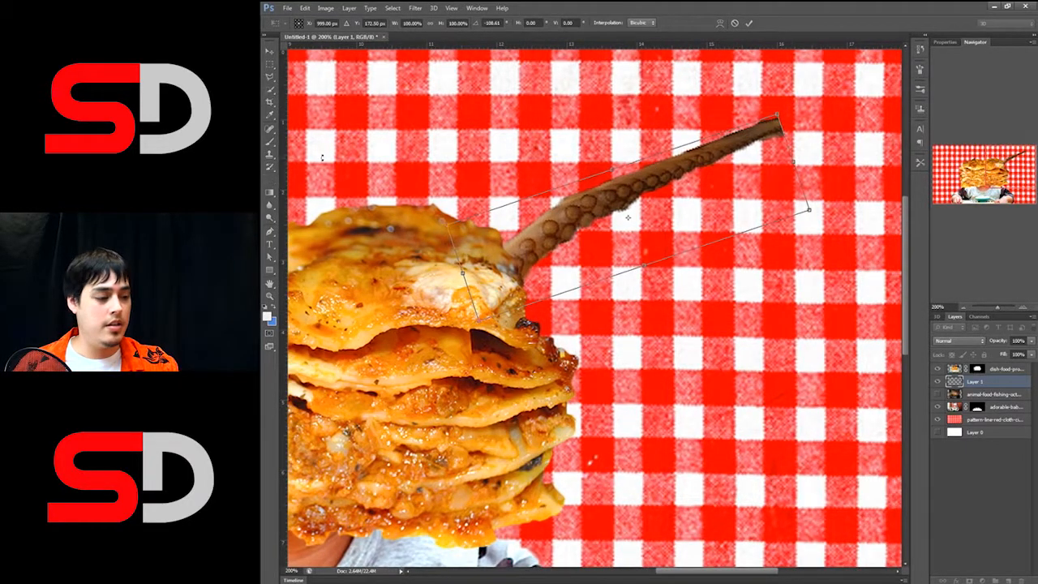
{"action": "left_click", "coordinate": [753, 24]}
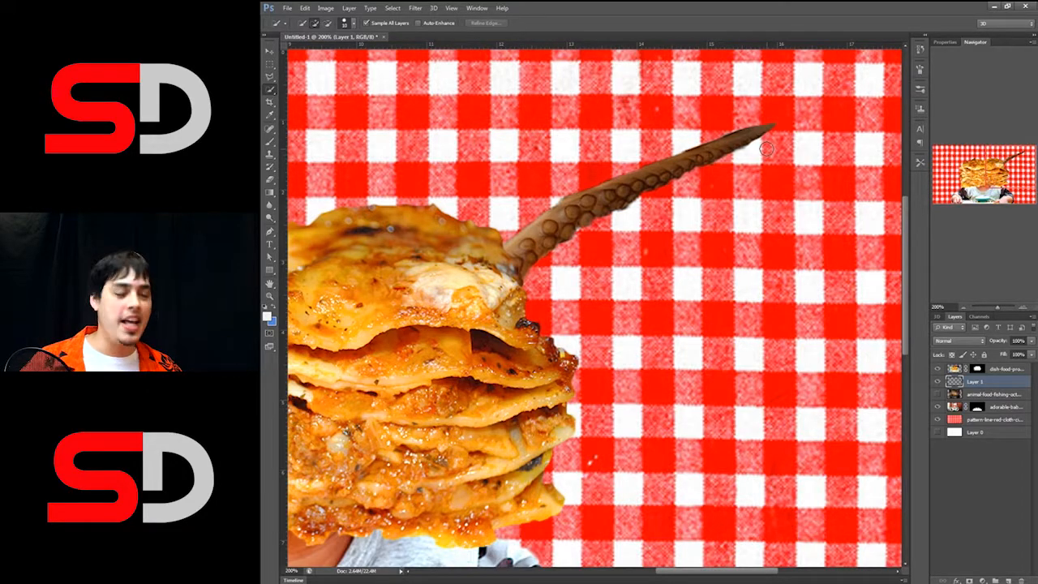
- Brighten the tentacle with Levels, using a midtone input of about 1.15 and a white input of 170
{"action": "left_click", "coordinate": [963, 308]}
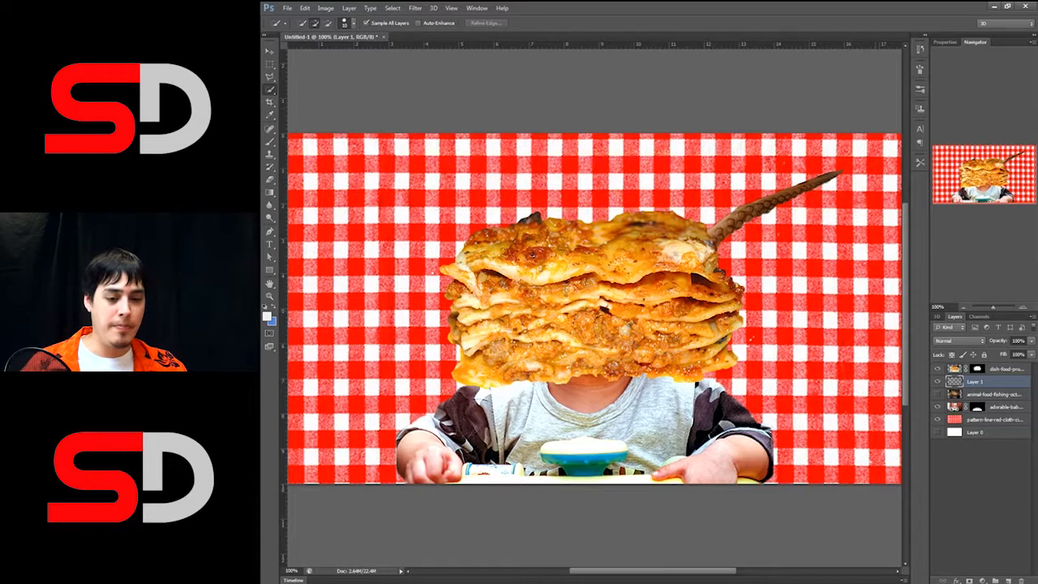
{"action": "left_click", "coordinate": [325, 8]}
{"action": "mouse_move", "coordinate": [344, 34]}
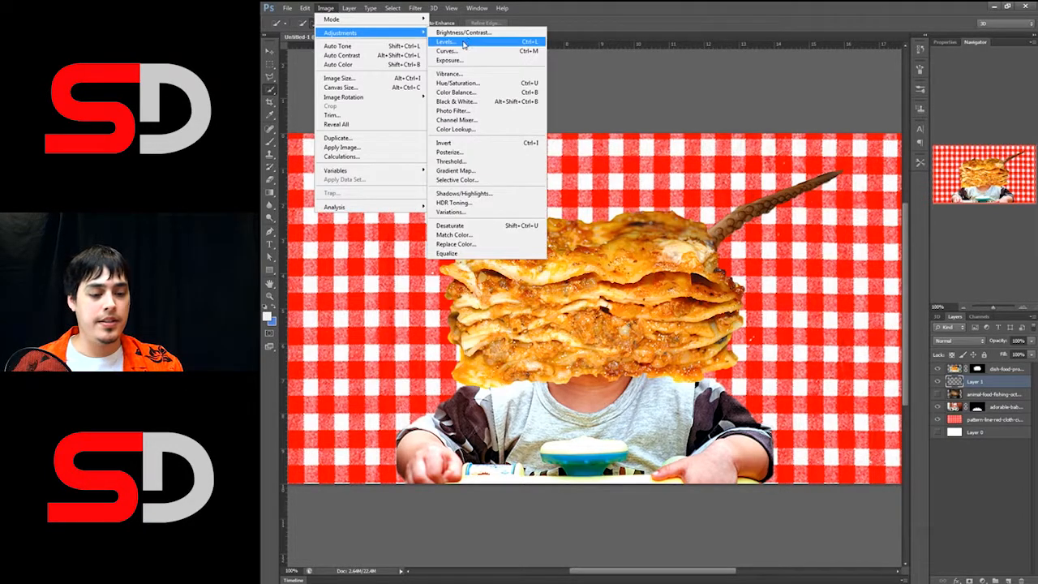
{"action": "left_click", "coordinate": [463, 44]}
{"action": "left_click_drag", "start_coordinate": [781, 471], "coordinate": [741, 474]}
{"action": "left_click", "coordinate": [662, 469]}
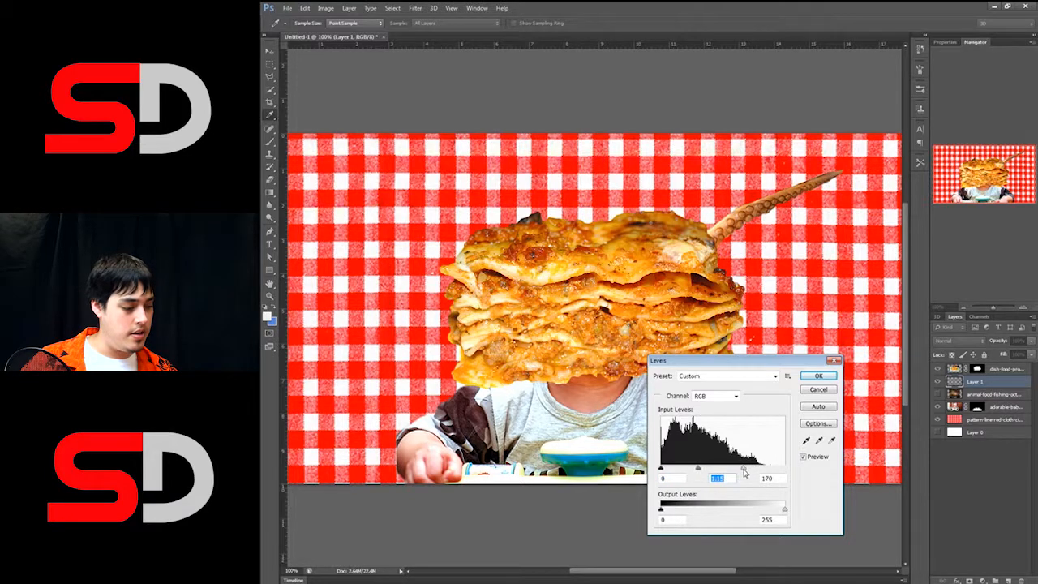
{"action": "left_click", "coordinate": [819, 378]}
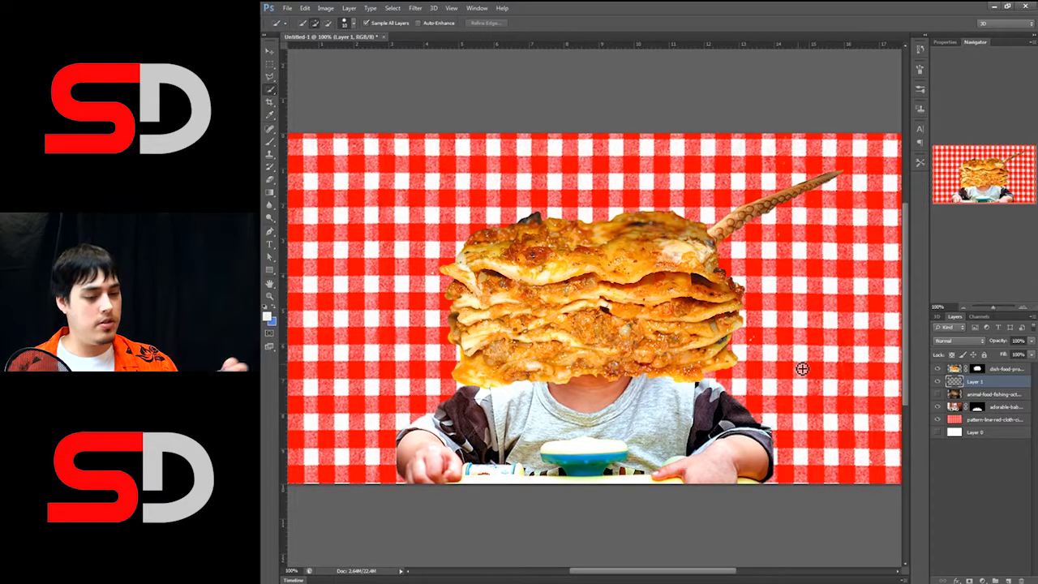
- Apply Hue/Saturation to the tentacle layer with hue +7 and saturation +25 to match the lasagna
{"action": "left_click", "coordinate": [370, 8]}
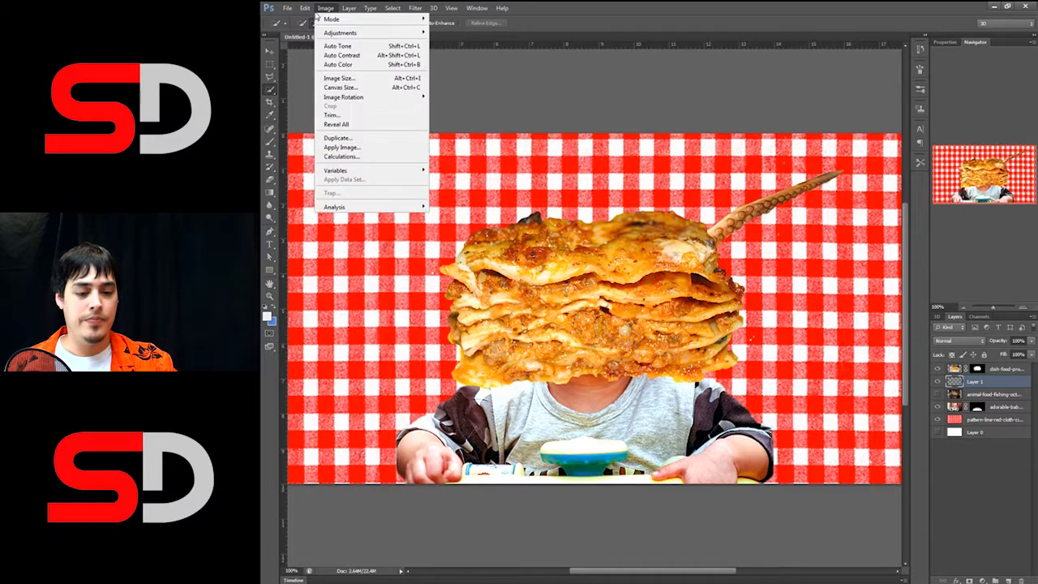
{"action": "mouse_move", "coordinate": [390, 34]}
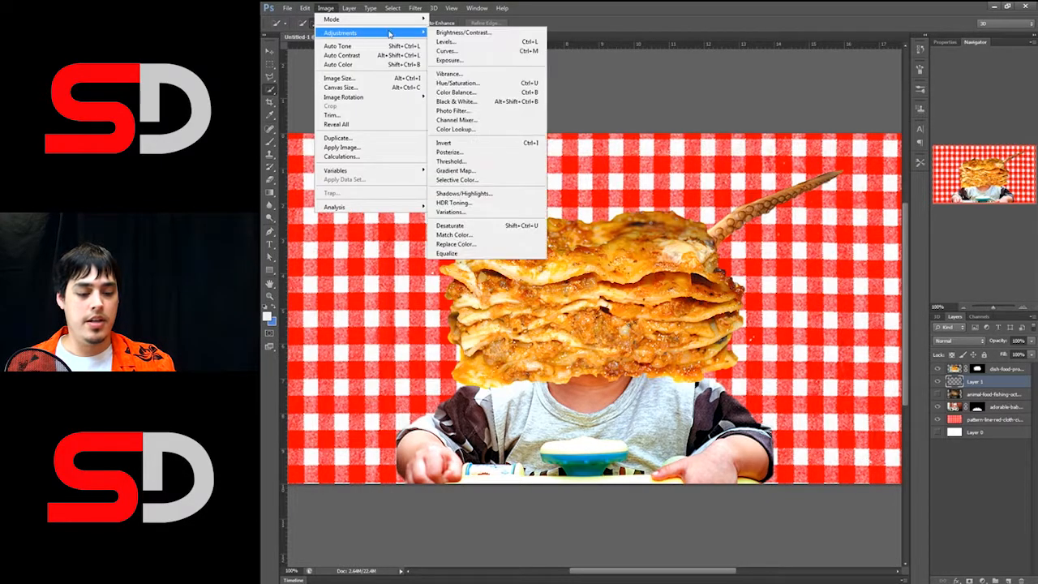
{"action": "left_click", "coordinate": [475, 83]}
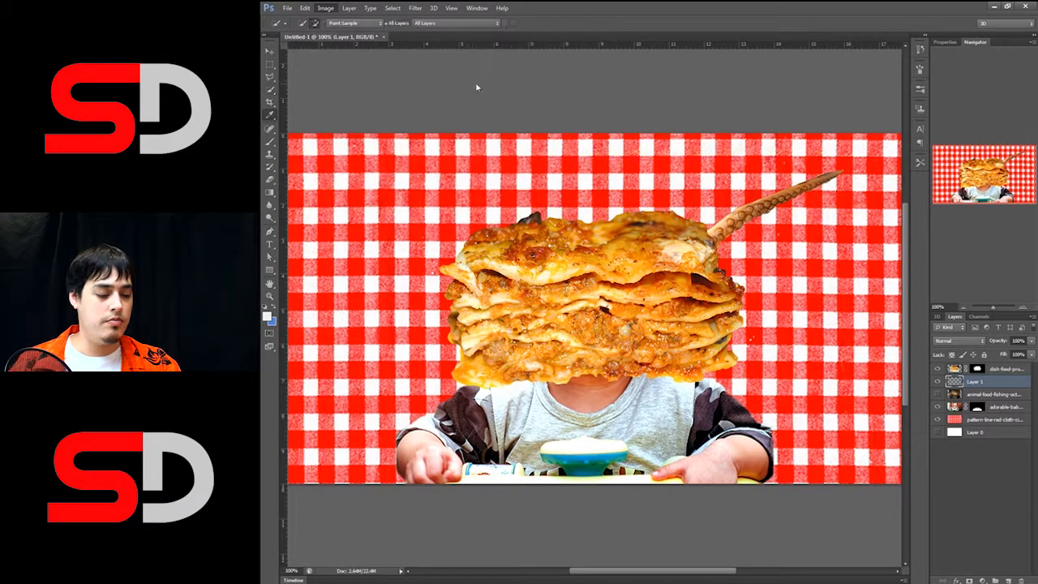
{"action": "left_click_drag", "start_coordinate": [819, 24], "coordinate": [641, 299]}
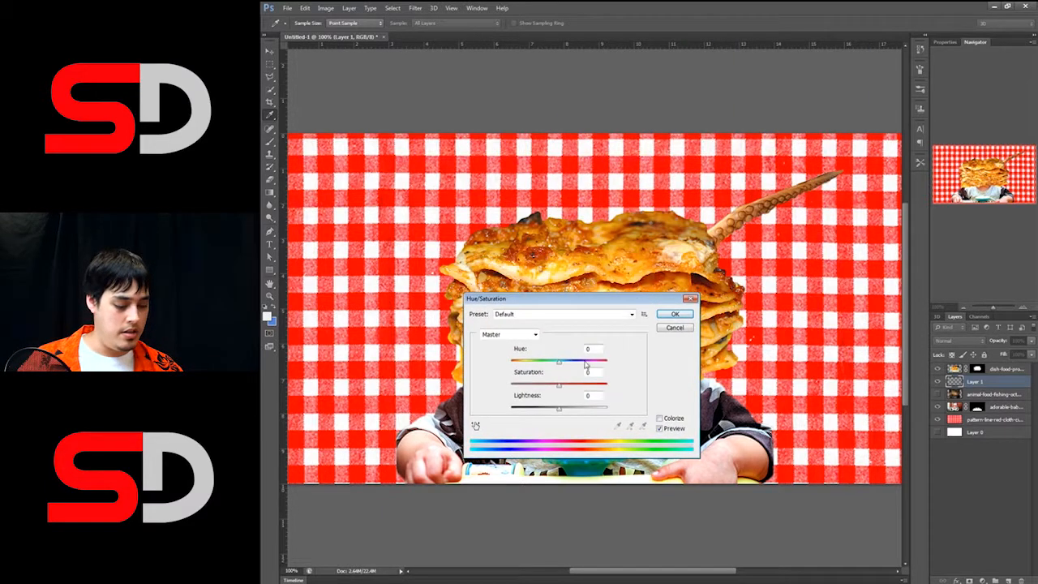
{"action": "mouse_move", "coordinate": [558, 384]}
{"action": "left_mouse_down"}
{"action": "mouse_move", "coordinate": [574, 390]}
{"action": "mouse_move", "coordinate": [561, 367]}
{"action": "left_mouse_up"}
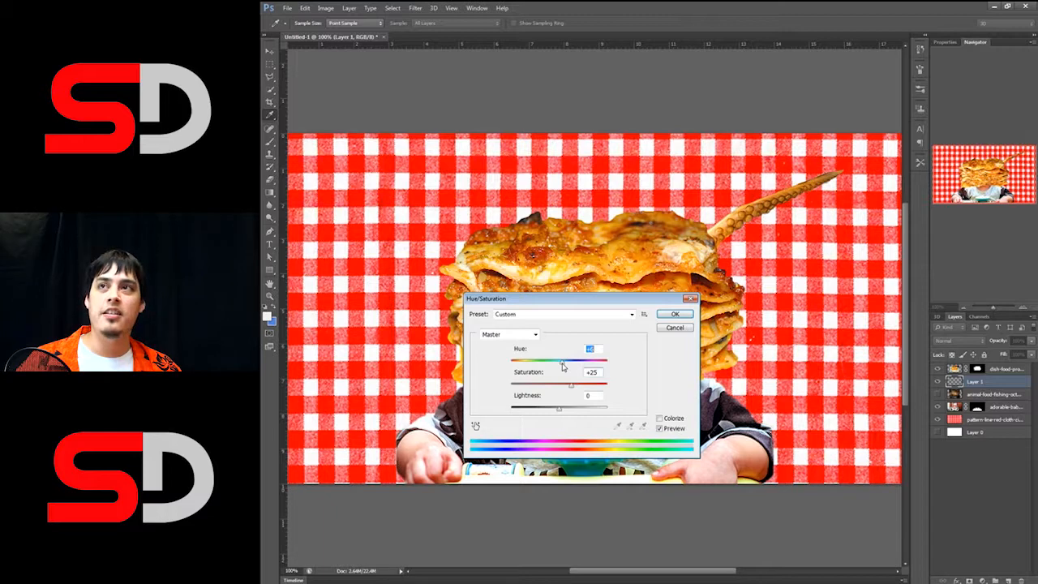
{"action": "left_click_drag", "start_coordinate": [563, 367], "coordinate": [588, 368]}
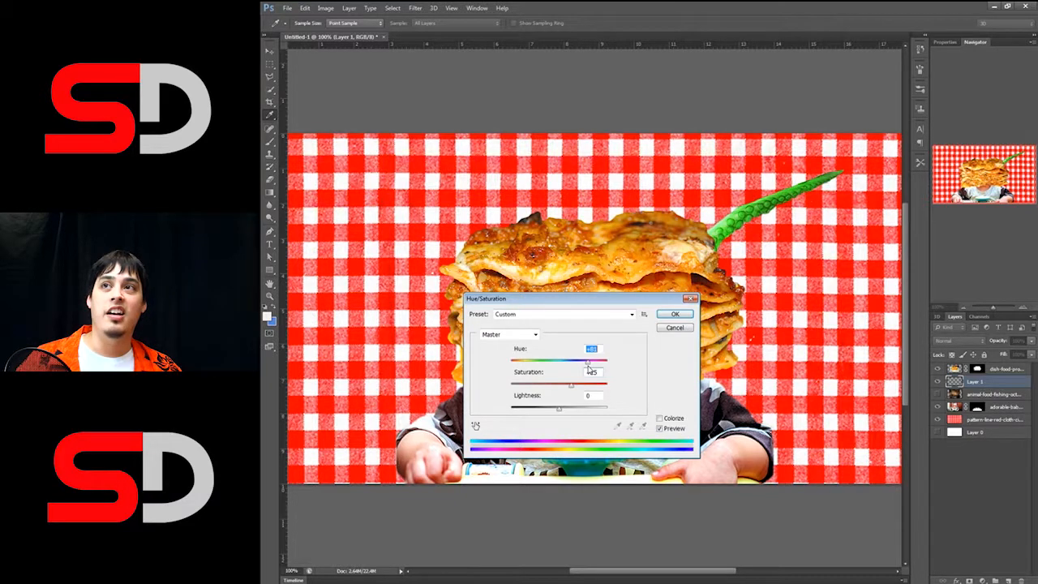
{"action": "left_click_drag", "start_coordinate": [590, 369], "coordinate": [563, 368]}
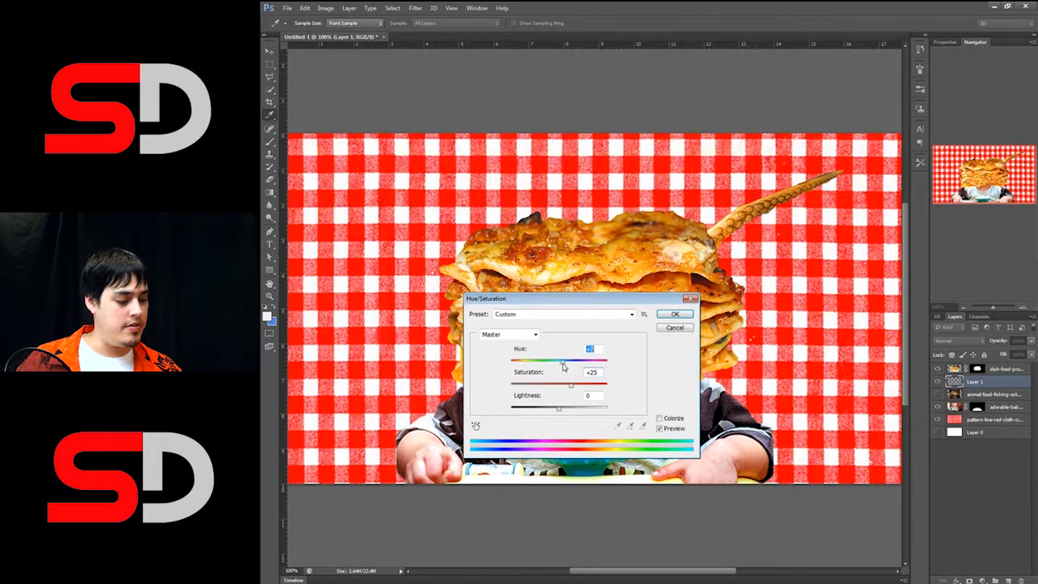
{"action": "left_click", "coordinate": [675, 314]}
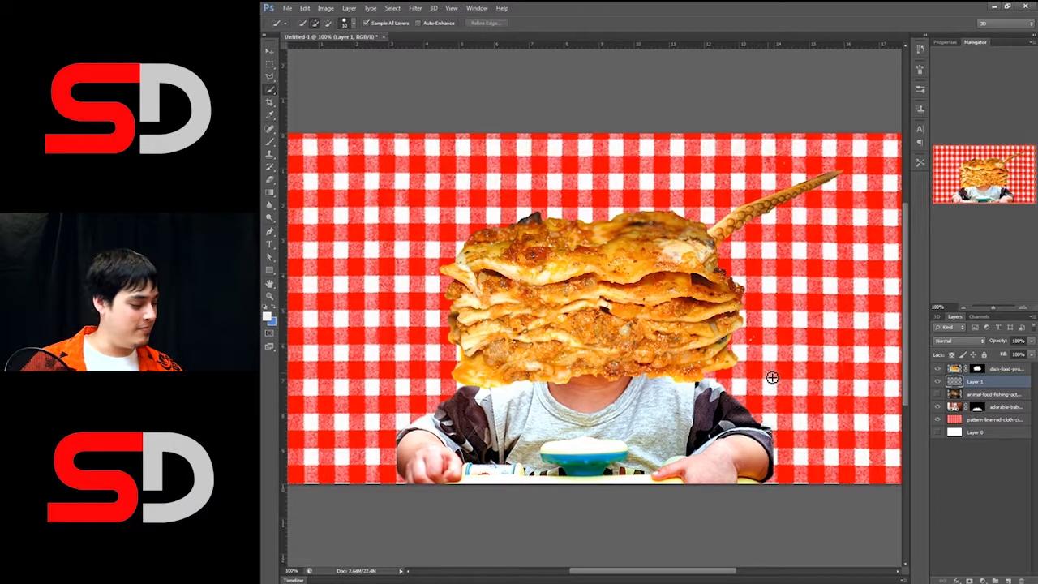
- Enlarge the tentacle to about 135%, rotate it about -6.9° and reposition it so its tip reaches toward the canvas's upper-right corner
{"action": "key", "text": "ctrl+minus"}
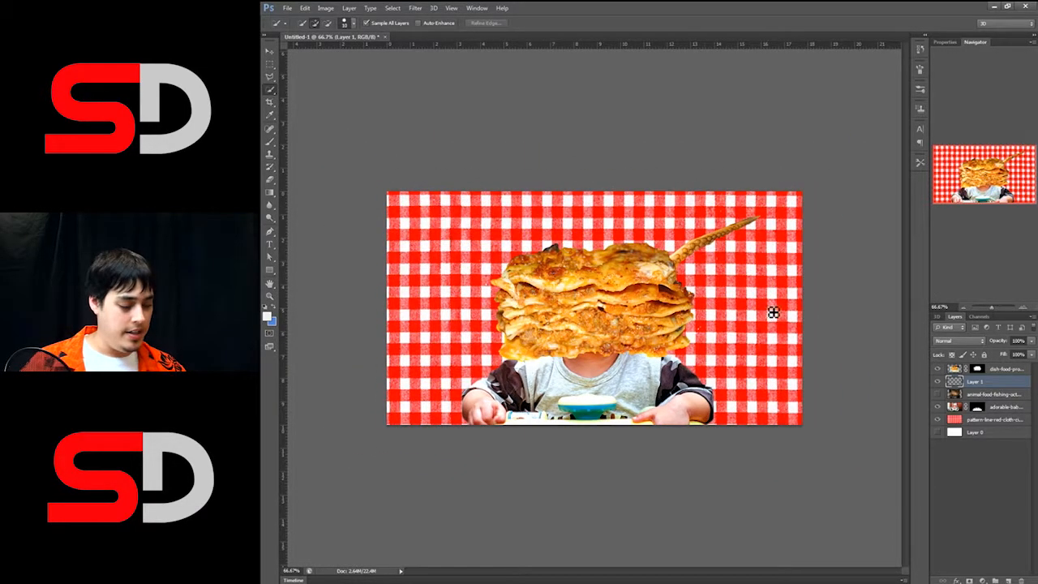
{"action": "key", "text": "ctrl+t"}
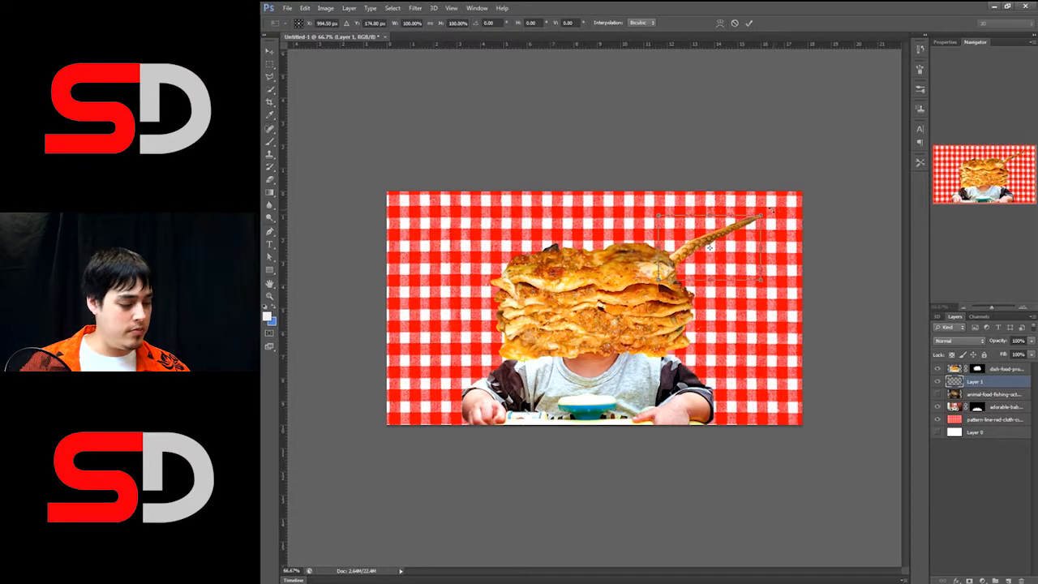
{"action": "left_click_drag", "start_coordinate": [770, 210], "coordinate": [799, 193]}
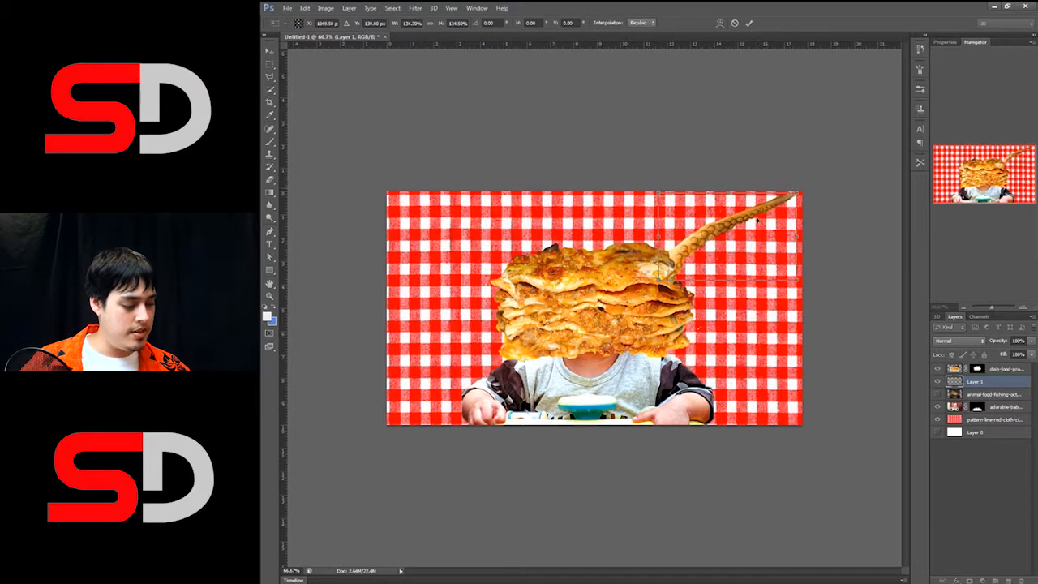
{"action": "left_click_drag", "start_coordinate": [757, 221], "coordinate": [727, 234]}
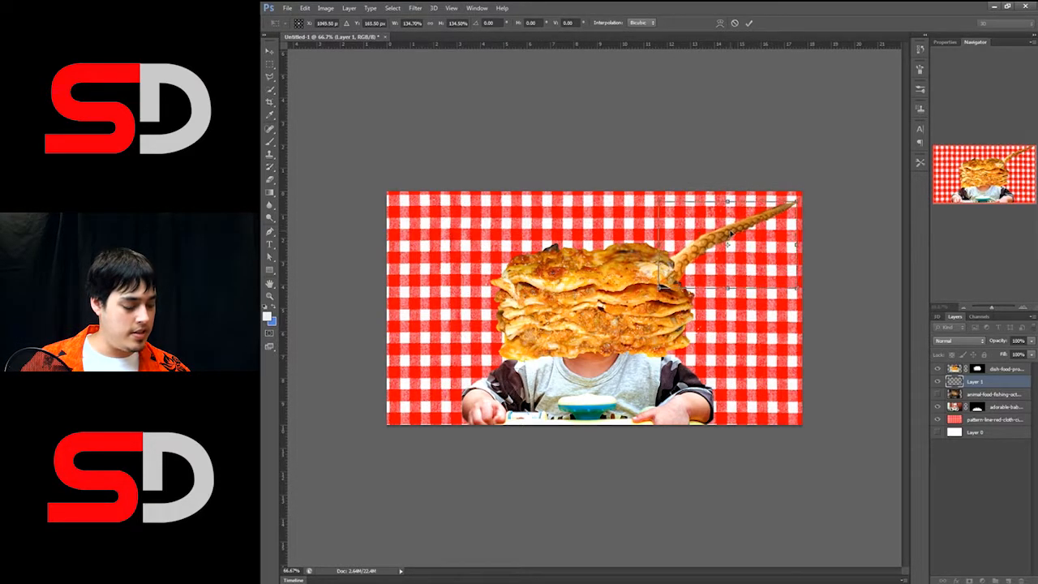
{"action": "left_click_drag", "start_coordinate": [803, 199], "coordinate": [796, 190]}
{"action": "left_click_drag", "start_coordinate": [738, 228], "coordinate": [741, 226]}
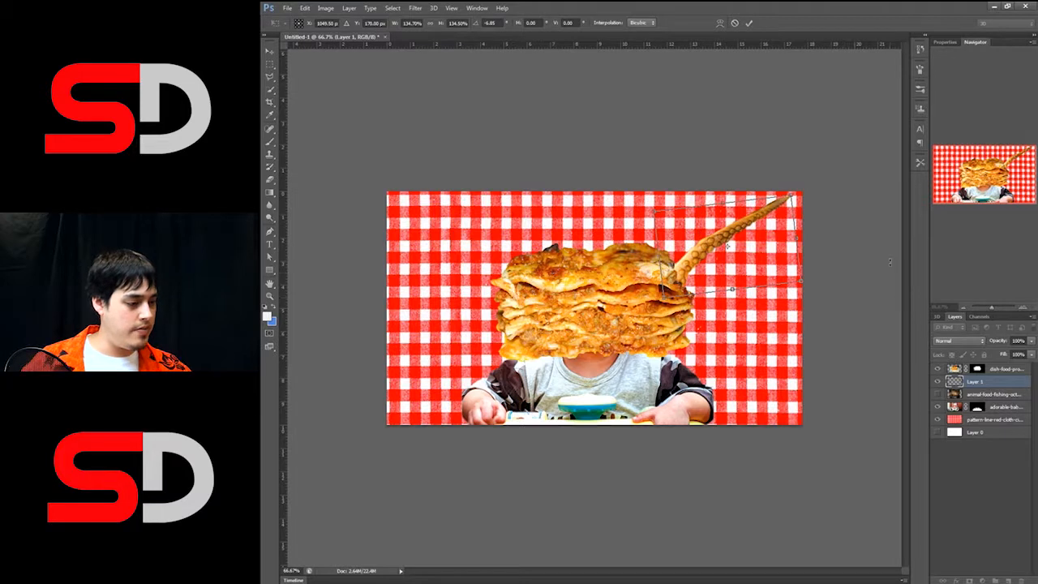
{"action": "left_click", "coordinate": [749, 22]}
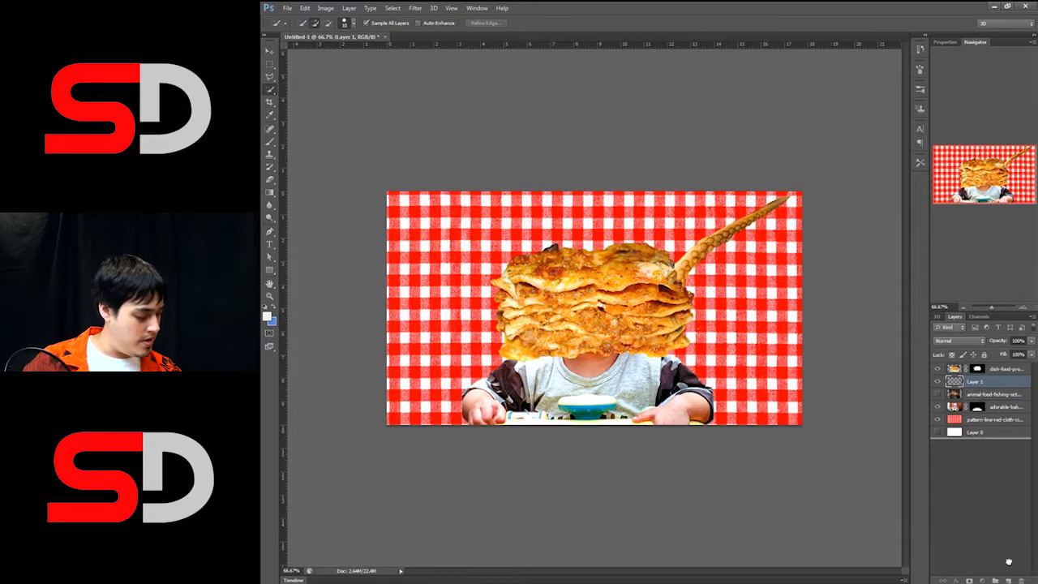
- Duplicate the tentacle layer, rotate the copy about 21.1° and place it emerging from the middle of the lasagna's right edge
{"action": "left_click_drag", "start_coordinate": [1009, 561], "coordinate": [1009, 581]}
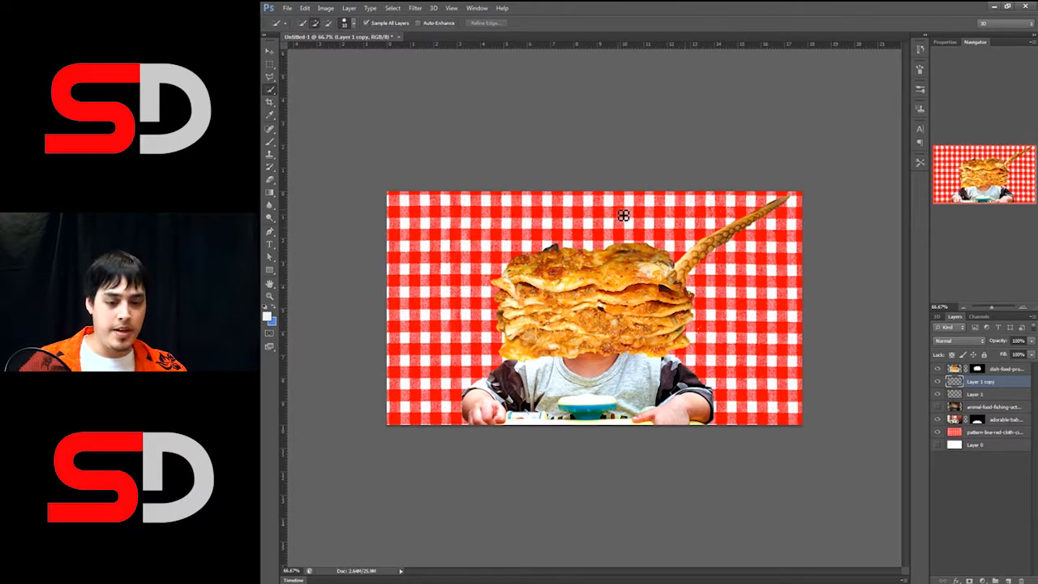
{"action": "key", "text": "v"}
{"action": "left_click_drag", "start_coordinate": [738, 229], "coordinate": [745, 271]}
{"action": "left_click_drag", "start_coordinate": [801, 234], "coordinate": [772, 286]}
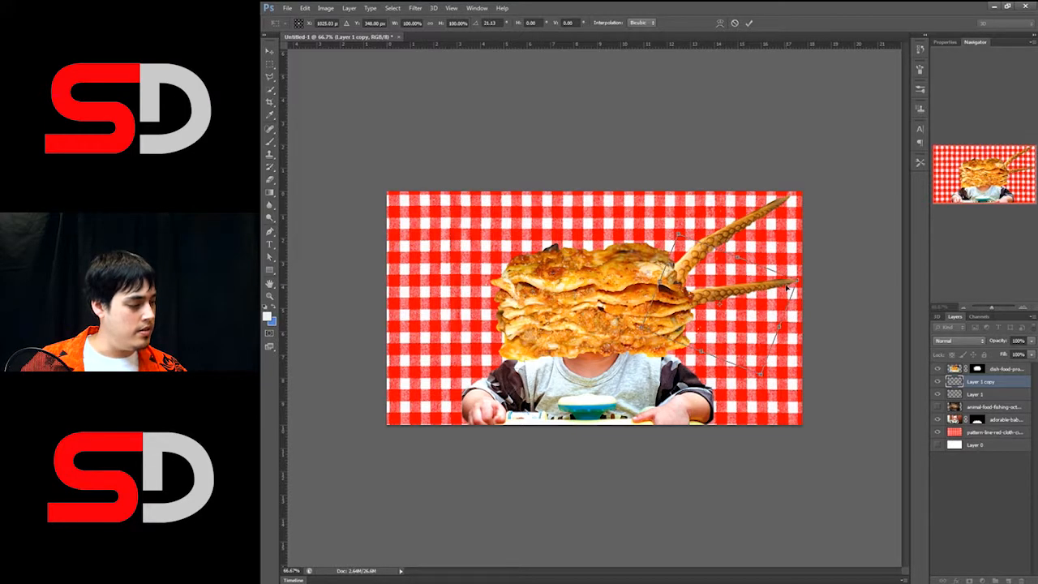
{"action": "left_click", "coordinate": [748, 23]}
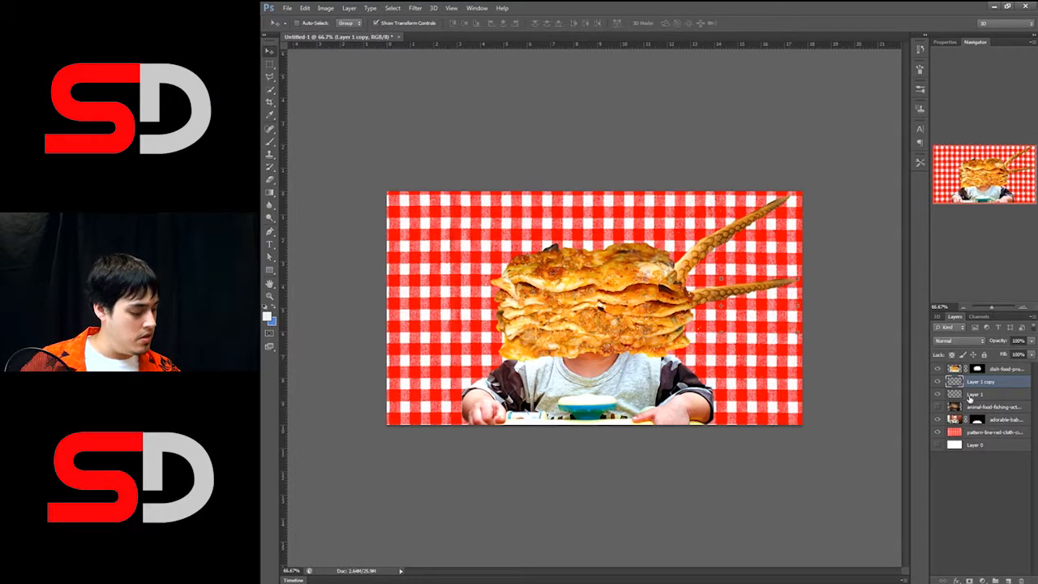
- Duplicate the middle tentacle, rotate the copy about 40.1° and place it angling downward from behind the lasagna's lower-right corner
{"action": "left_click_drag", "start_coordinate": [995, 550], "coordinate": [1008, 580]}
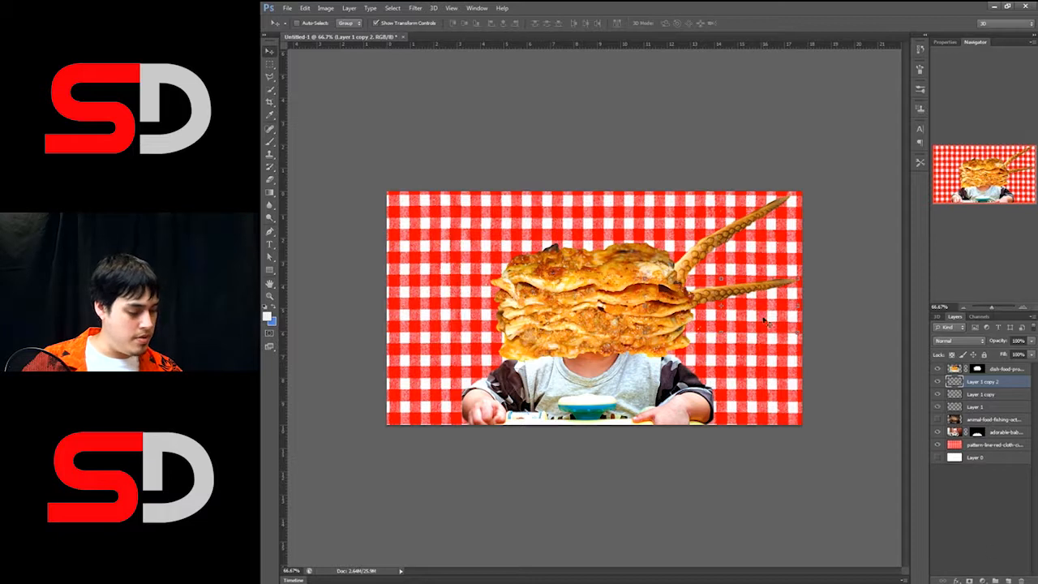
{"action": "left_click_drag", "start_coordinate": [756, 293], "coordinate": [809, 349]}
{"action": "left_click_drag", "start_coordinate": [753, 329], "coordinate": [741, 353]}
{"action": "mouse_move", "coordinate": [803, 368]}
{"action": "left_mouse_down"}
{"action": "mouse_move", "coordinate": [761, 363]}
{"action": "mouse_move", "coordinate": [800, 386]}
{"action": "left_mouse_up"}
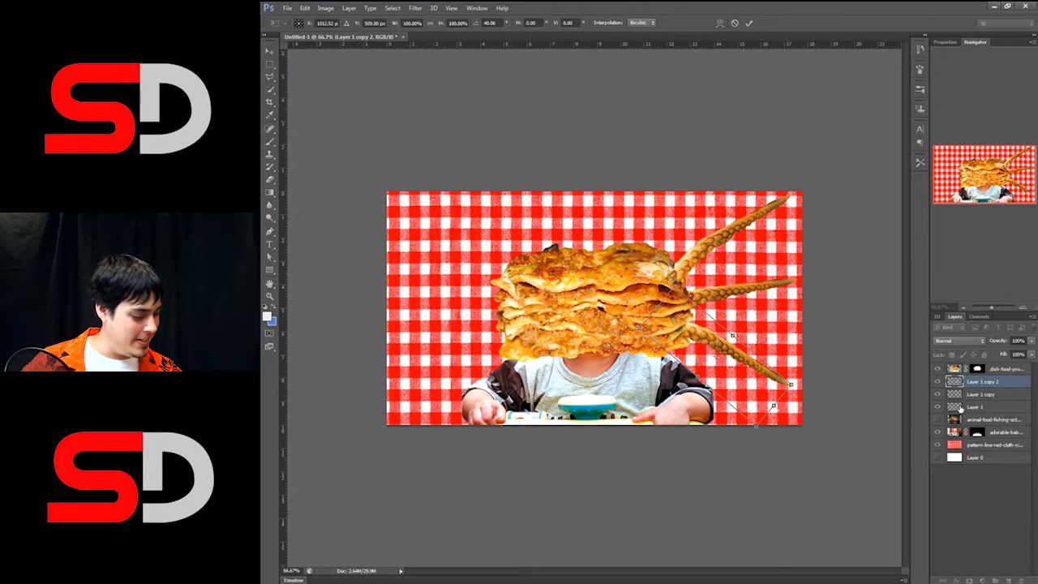
{"action": "left_click", "coordinate": [749, 23]}
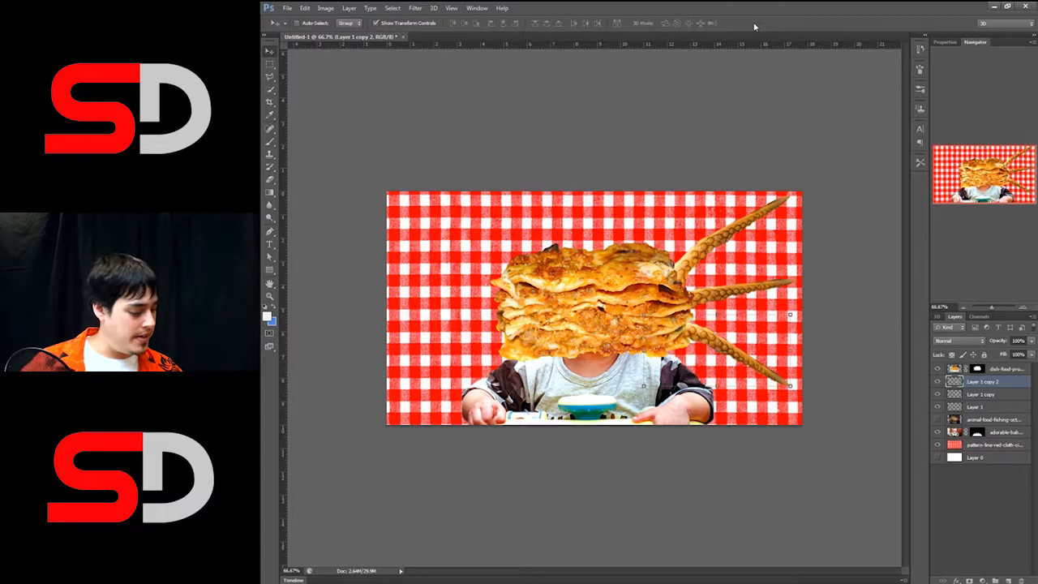
- Duplicate the three tentacle layers together, flip the copies horizontally and move them to the lasagna's left side
{"action": "left_click", "coordinate": [977, 406], "text": "shift"}
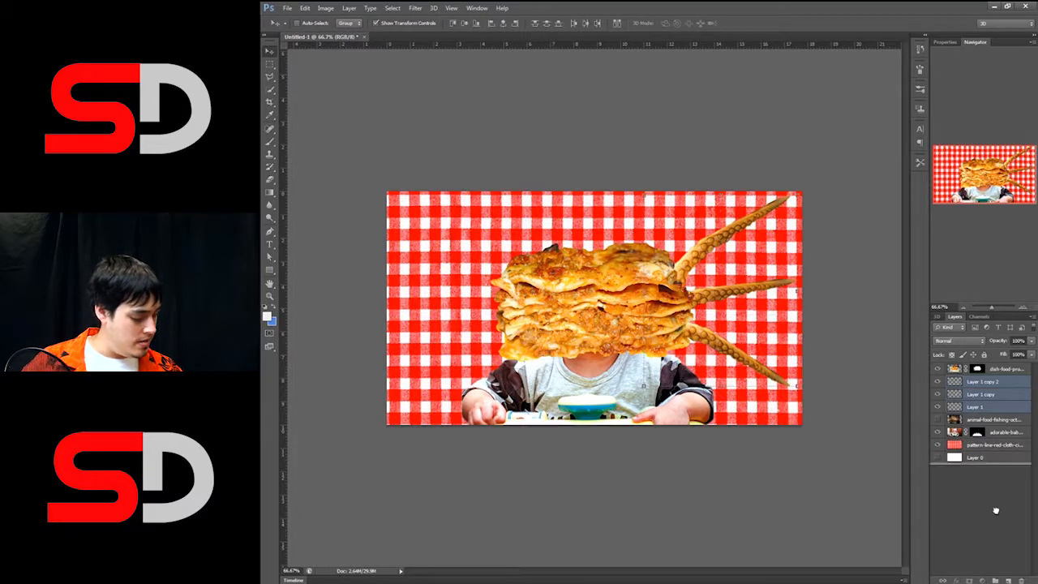
{"action": "key", "text": "ctrl+j"}
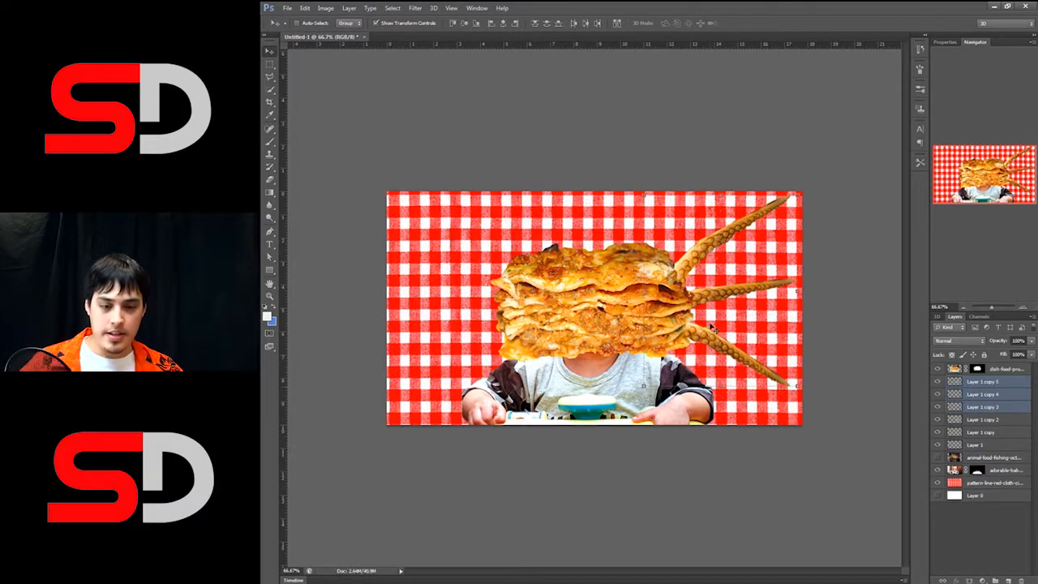
{"action": "left_click", "coordinate": [354, 7]}
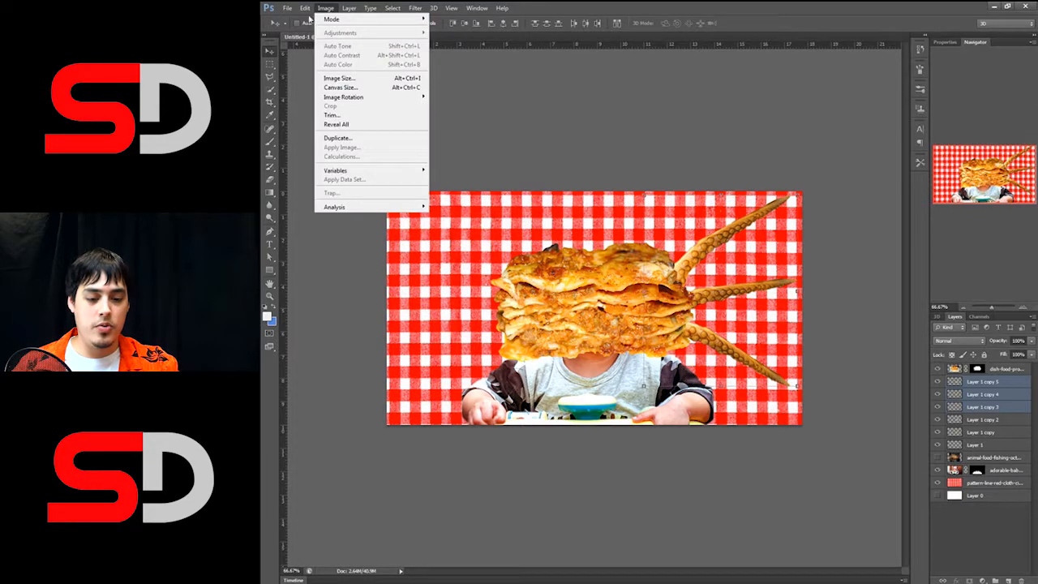
{"action": "mouse_move", "coordinate": [391, 198]}
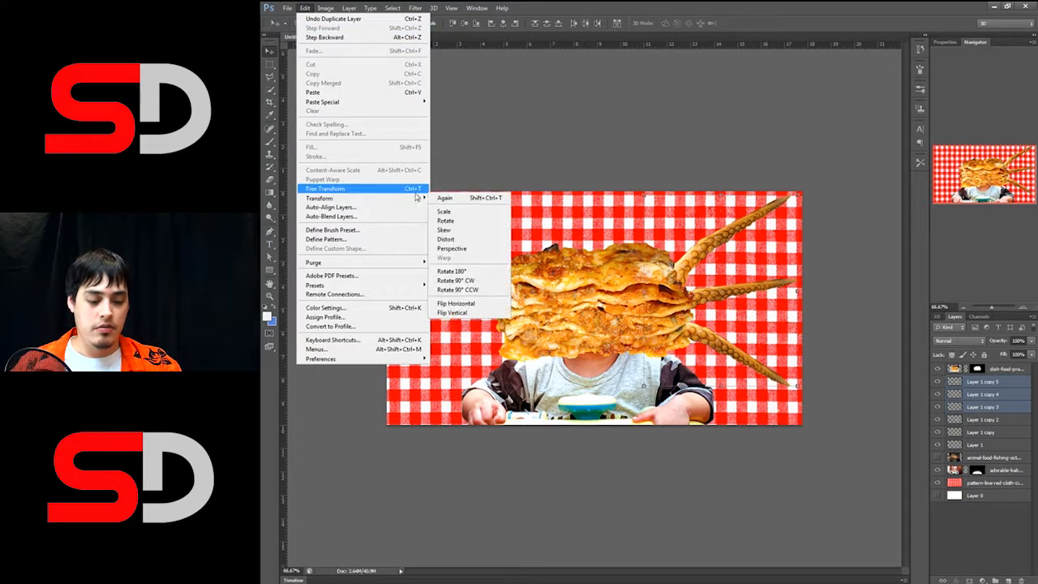
{"action": "left_click", "coordinate": [477, 303]}
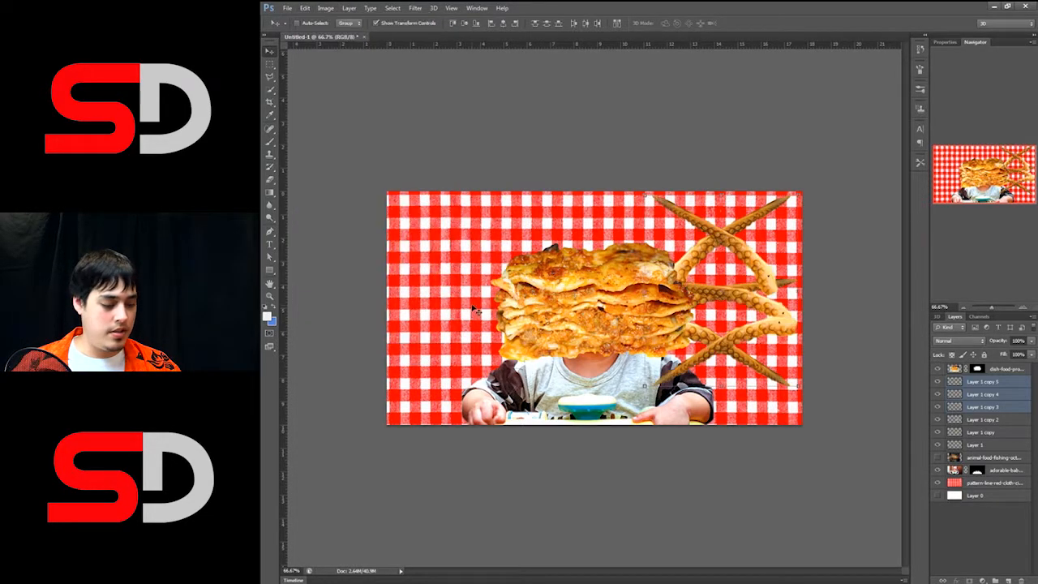
{"action": "left_click_drag", "start_coordinate": [784, 318], "coordinate": [527, 310]}
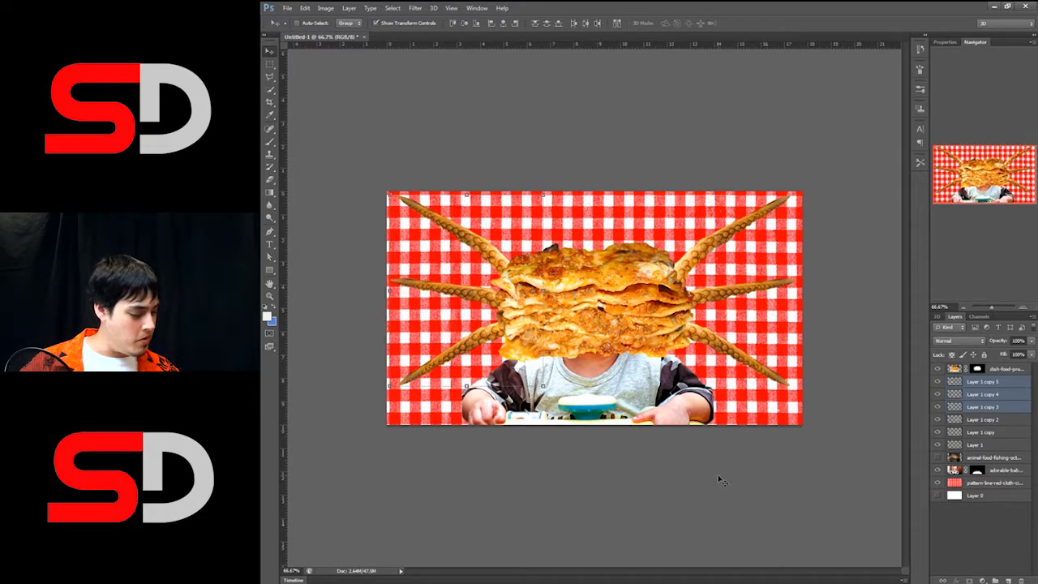
- Rotate the middle tentacle on the lasagna's left side about 6.1°
{"action": "left_click", "coordinate": [955, 370]}
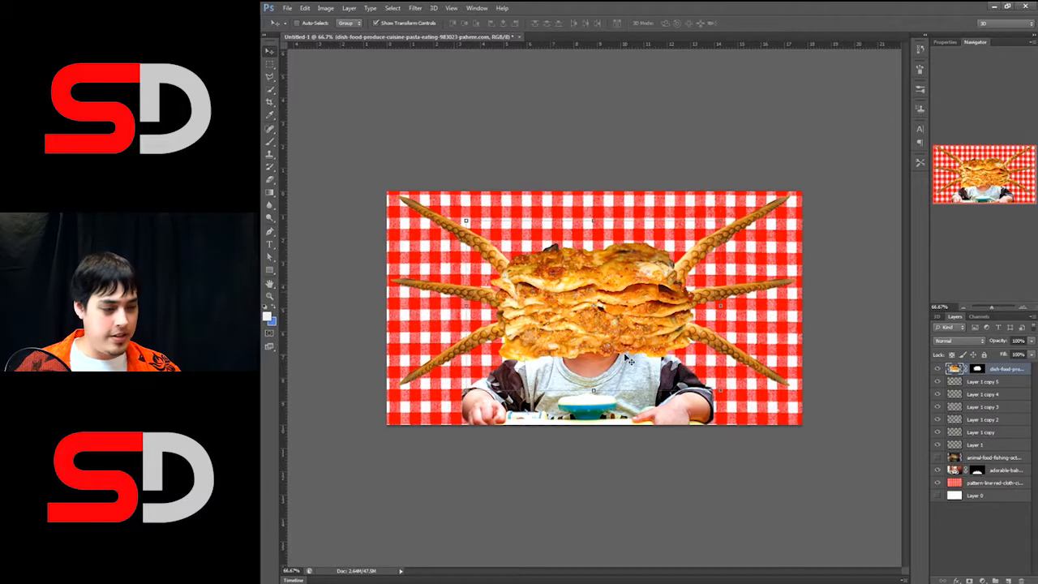
{"action": "left_click", "coordinate": [964, 395]}
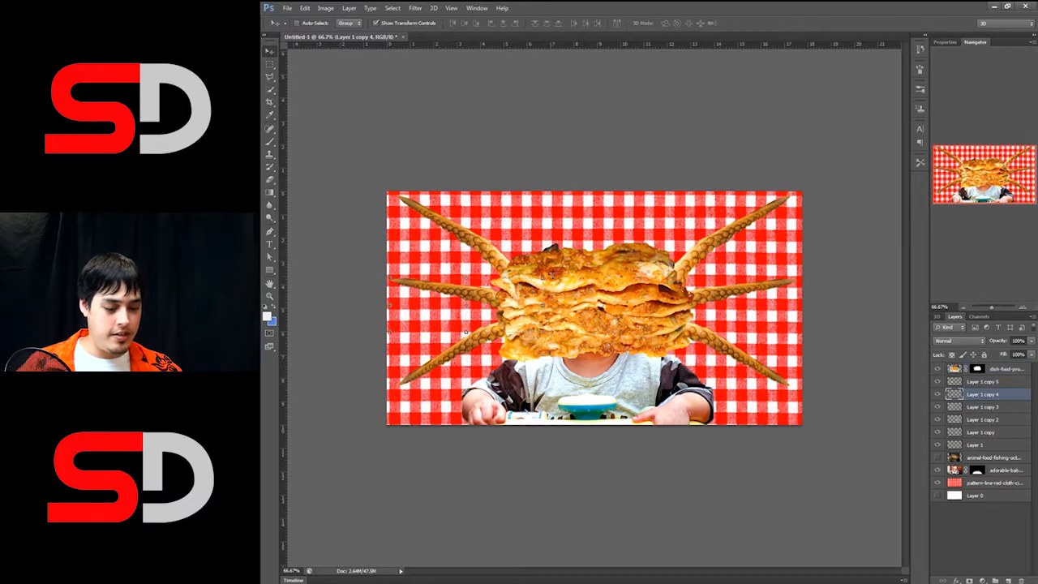
{"action": "key", "text": "ctrl+t"}
{"action": "left_click_drag", "start_coordinate": [549, 274], "coordinate": [555, 280]}
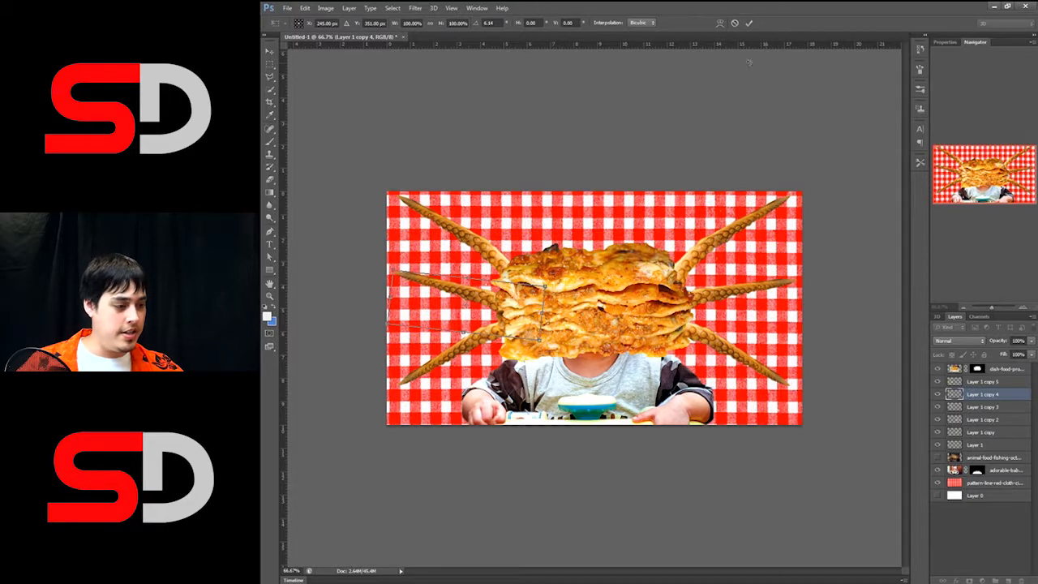
{"action": "left_click", "coordinate": [748, 23]}
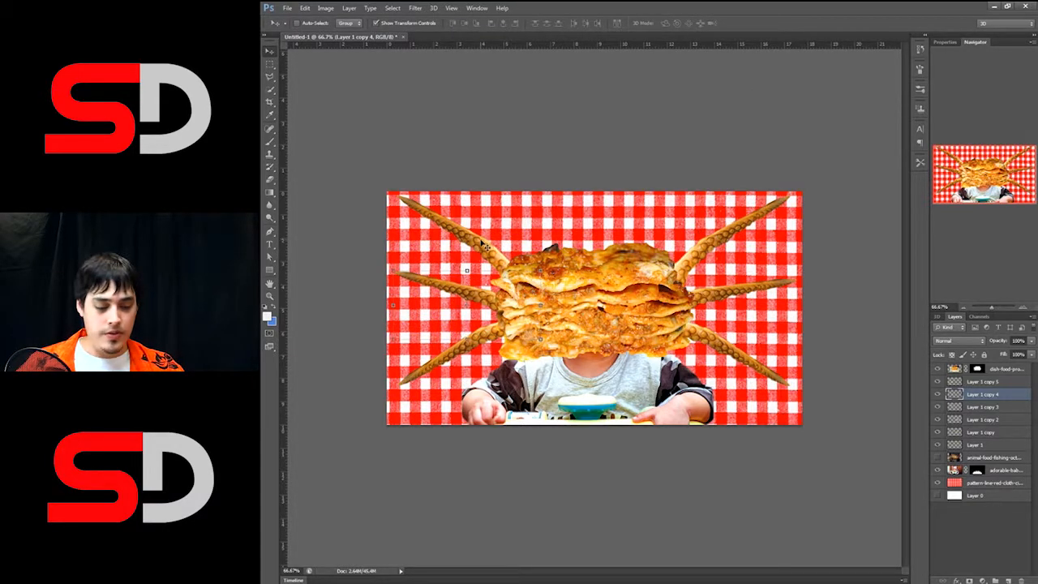
- Rotate the upper-left tentacle about -9.7° and shift it inward so its base sits behind the lasagna's upper-left corner
{"action": "key", "text": "alt+bracketleft"}
{"action": "left_click_drag", "start_coordinate": [529, 192], "coordinate": [515, 185]}
{"action": "left_click_drag", "start_coordinate": [490, 238], "coordinate": [503, 236]}
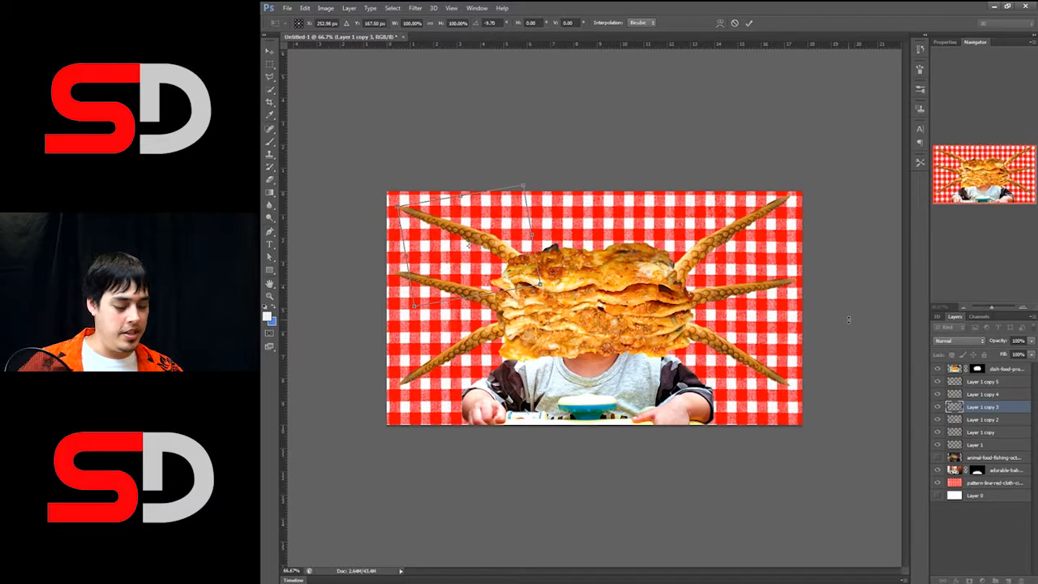
{"action": "key", "text": "Return"}
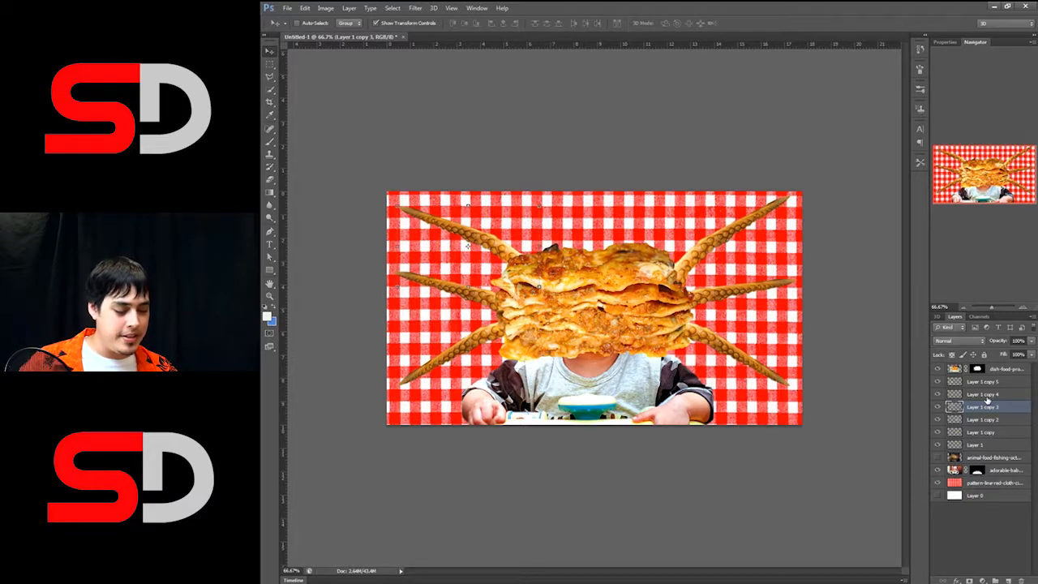
- Add a new layer above the lasagna and keep the foreground color at off-white f1f1f1
{"action": "left_click", "coordinate": [961, 368]}
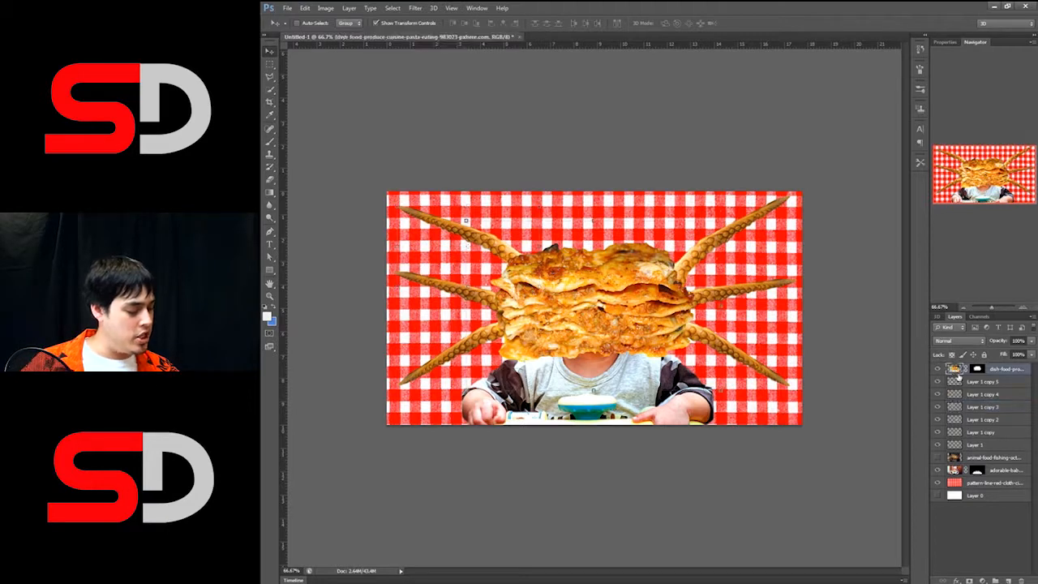
{"action": "left_click", "coordinate": [1008, 579]}
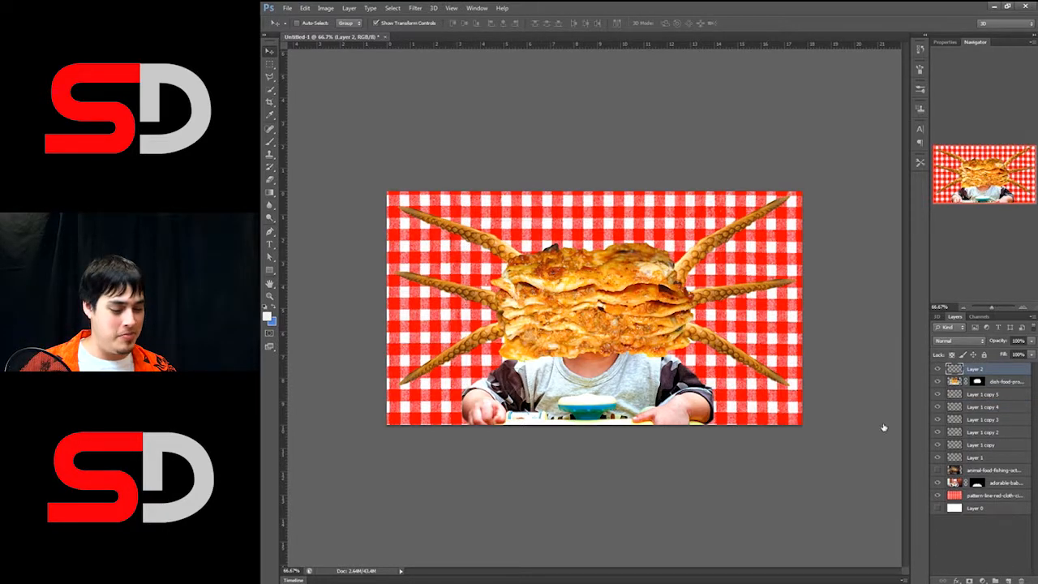
{"action": "left_click", "coordinate": [269, 317]}
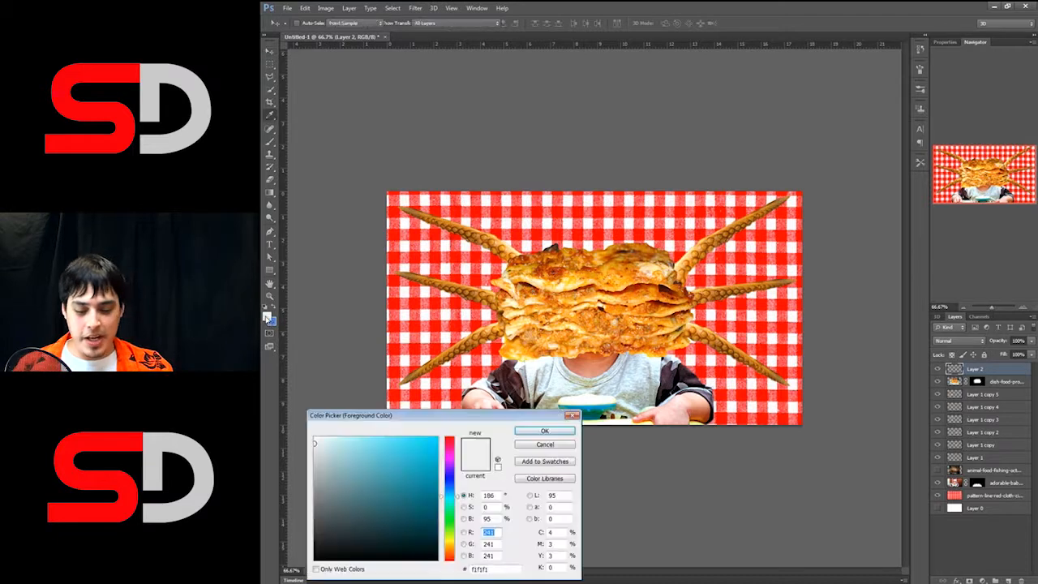
{"action": "left_click", "coordinate": [542, 430]}
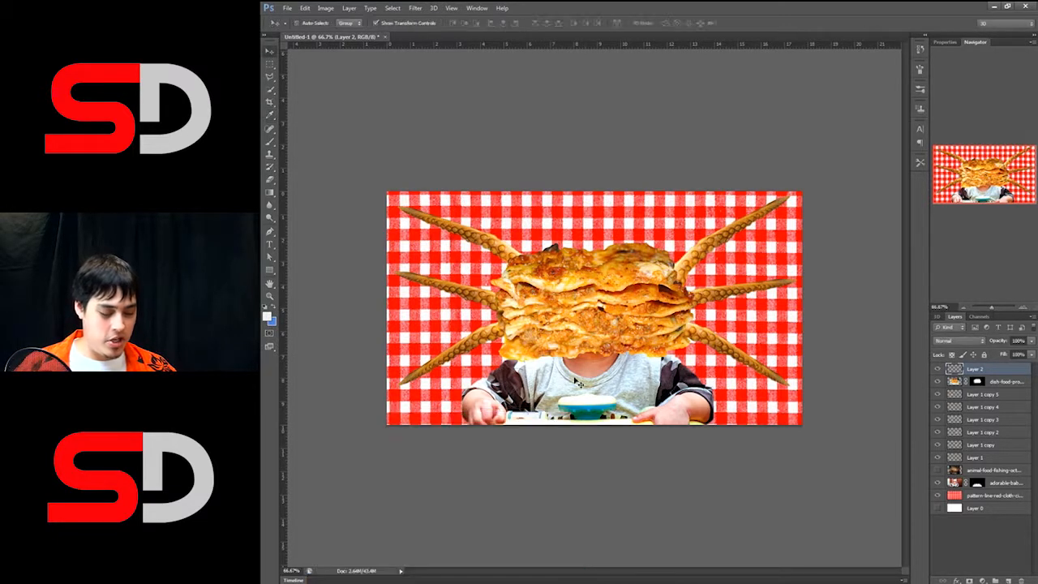
- Set up the Brush tool with the hard round 60 px tip, Texture and Transfer disabled, and 1% spacing
{"action": "key", "text": "b"}
{"action": "left_click", "coordinate": [919, 69]}
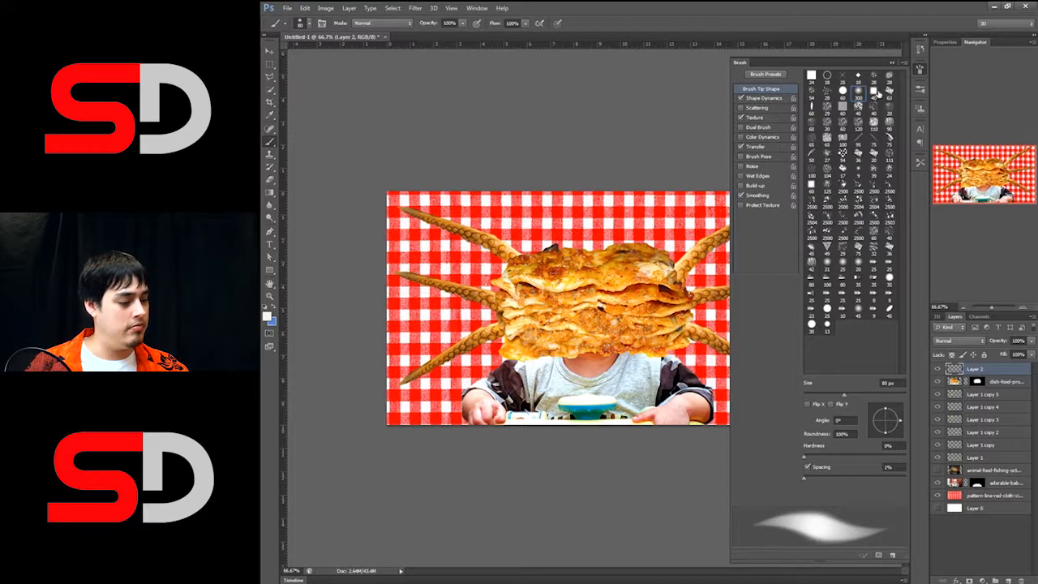
{"action": "left_click", "coordinate": [844, 93]}
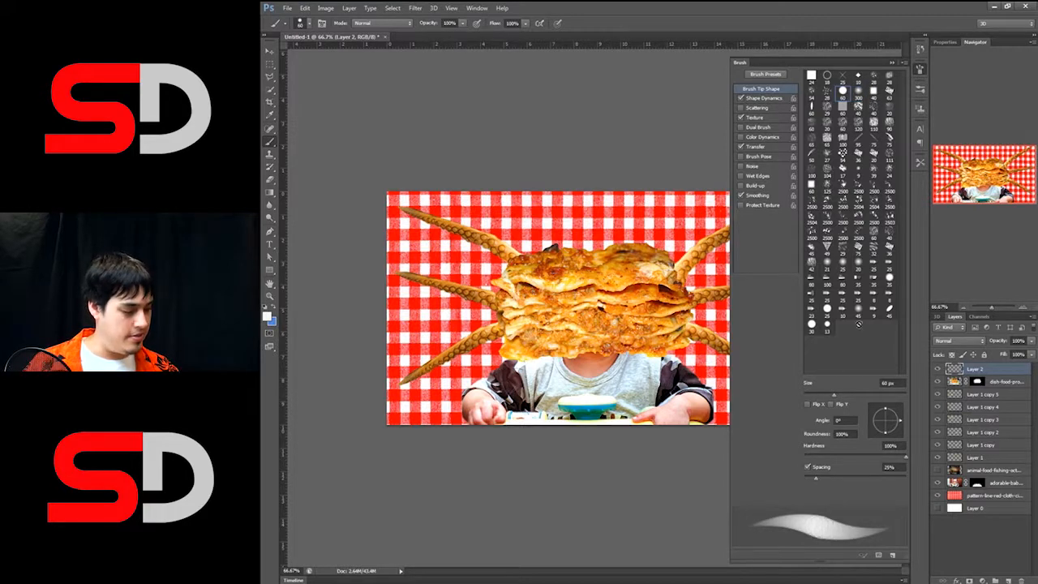
{"action": "left_click", "coordinate": [741, 118]}
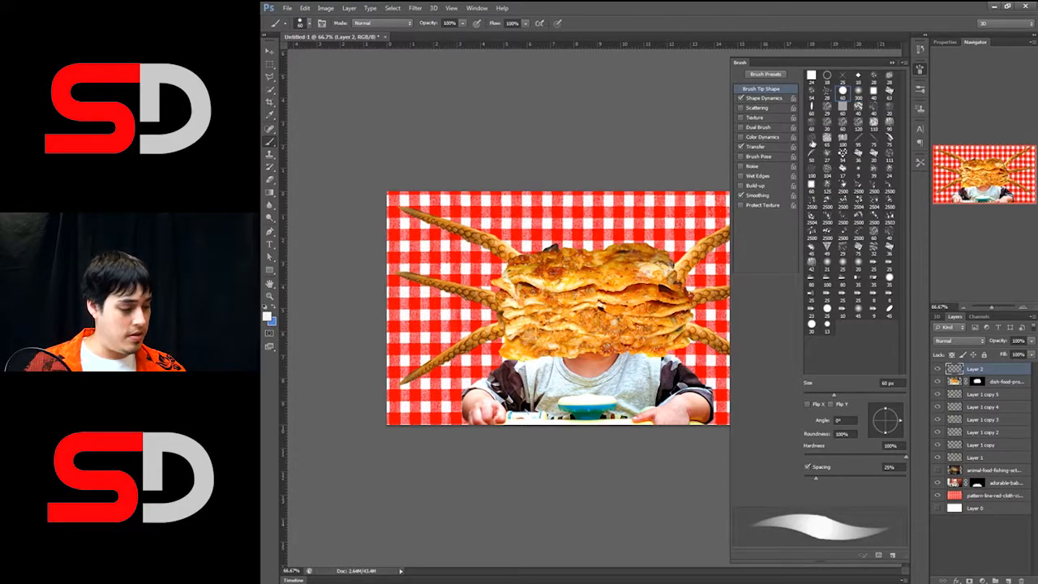
{"action": "left_click", "coordinate": [741, 148]}
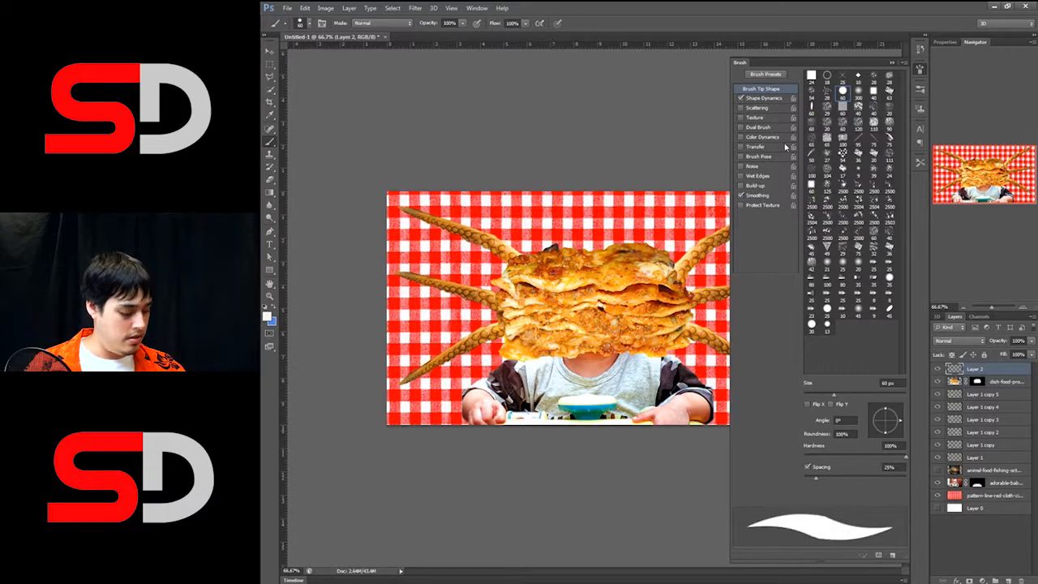
{"action": "left_click_drag", "start_coordinate": [817, 481], "coordinate": [786, 488]}
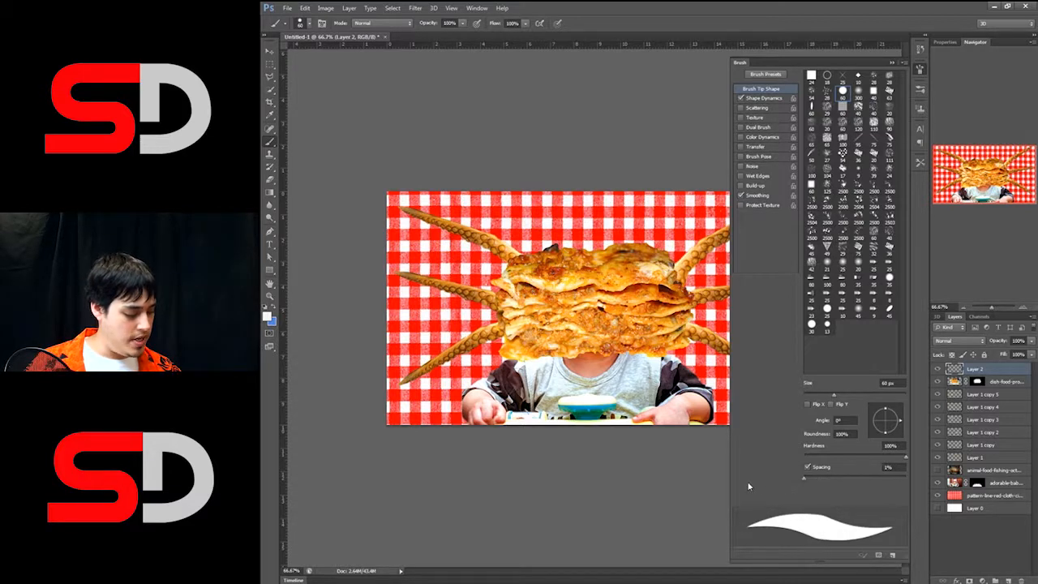
{"action": "left_click", "coordinate": [919, 70]}
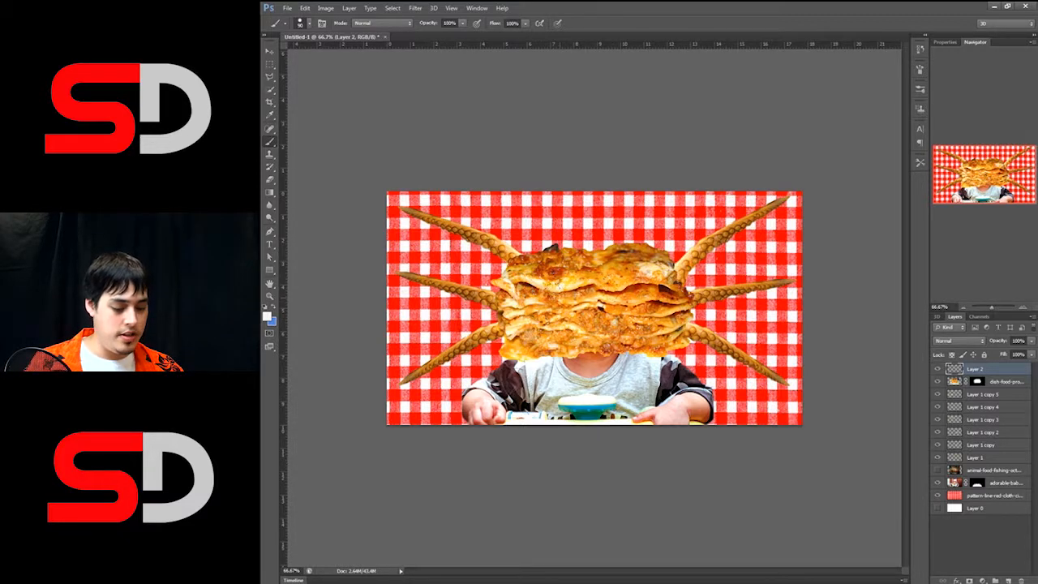
- Enlarge the brush to 150 px and stamp two off-white eyeballs side by side on the lasagna
{"action": "key", "text": "bracketright"}
{"action": "key", "text": "bracketright"}
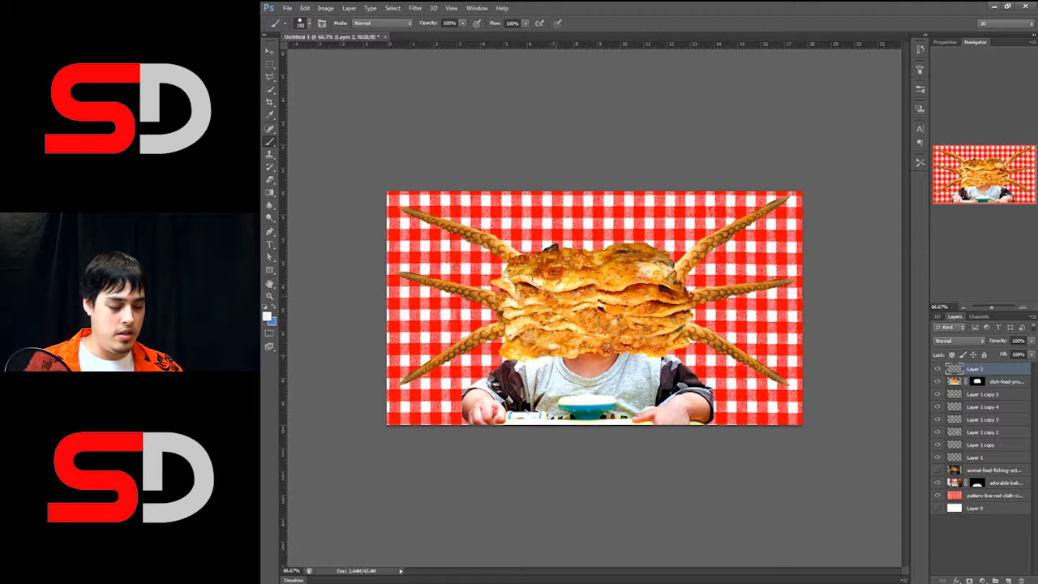
{"action": "left_click", "coordinate": [556, 297]}
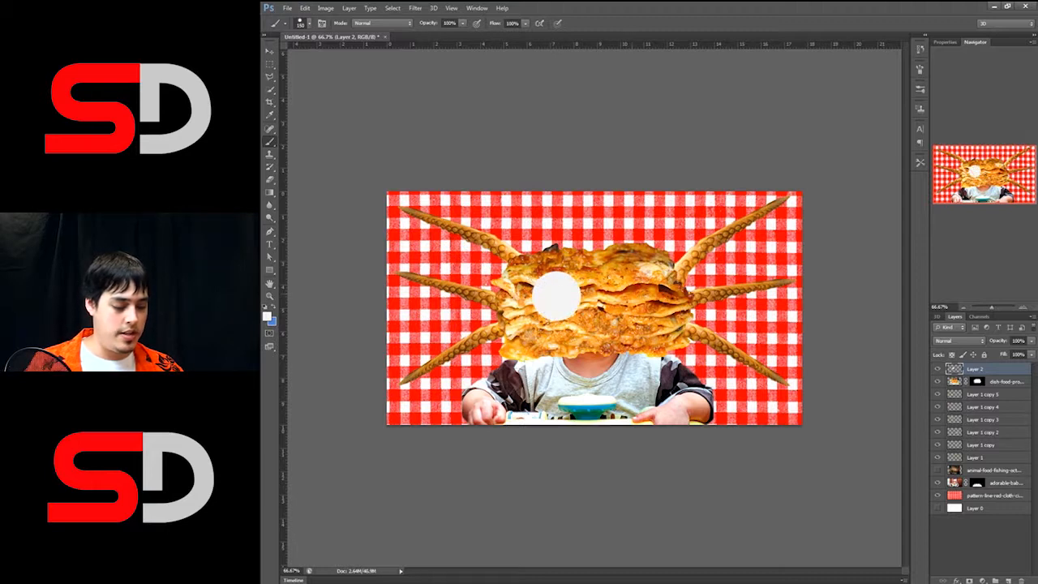
{"action": "left_click", "coordinate": [630, 294]}
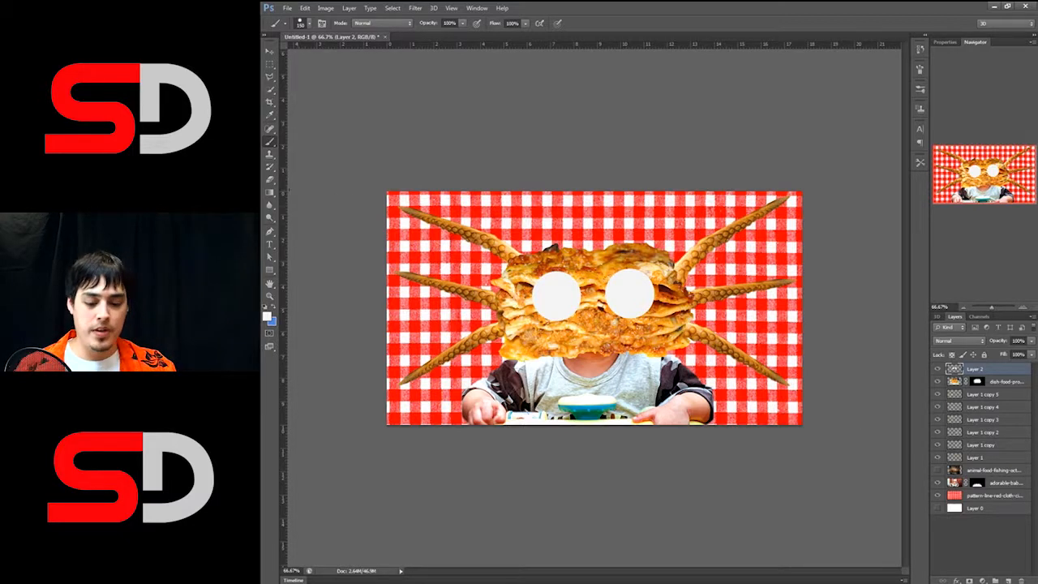
- Switch the foreground color to black and stamp a 125 px pupil centered in the left eyeball
{"action": "left_click", "coordinate": [268, 315]}
{"action": "left_click", "coordinate": [528, 432]}
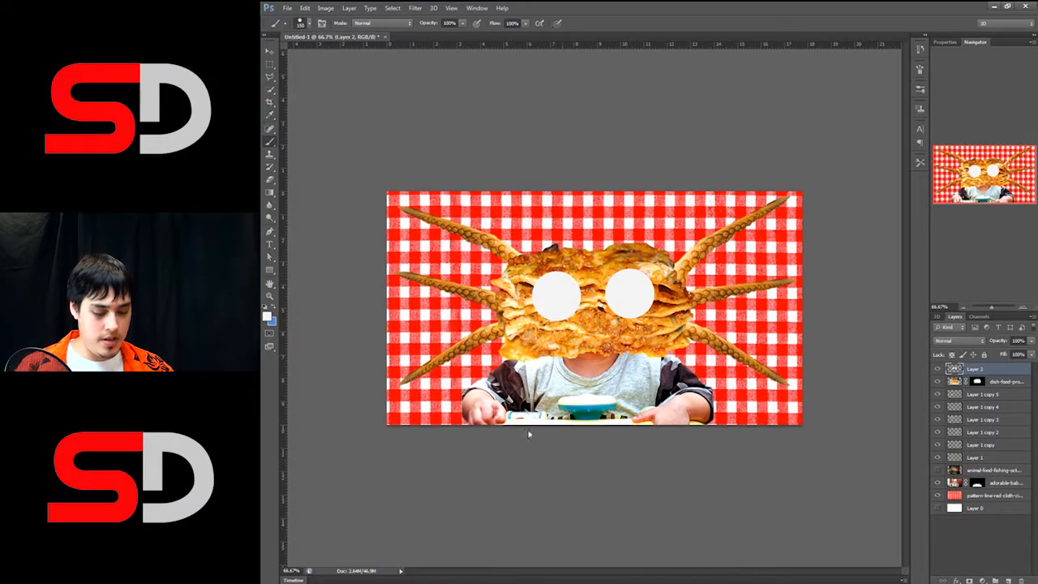
{"action": "key", "text": "bracketleft"}
{"action": "key", "text": "bracketleft"}
{"action": "key", "text": "bracketleft"}
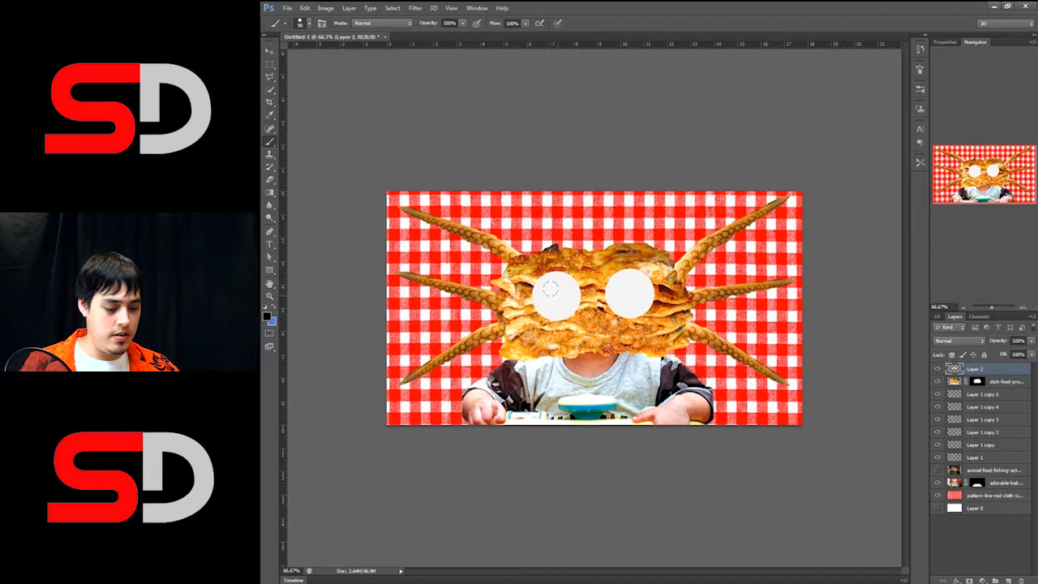
{"action": "key", "text": "bracketright"}
{"action": "key", "text": "bracketright"}
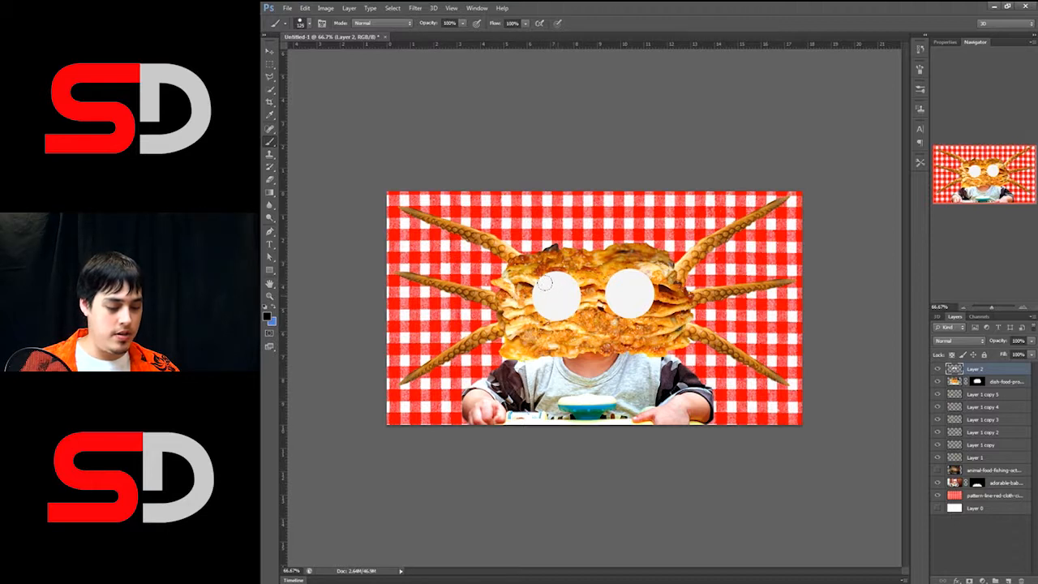
{"action": "left_click", "coordinate": [556, 295]}
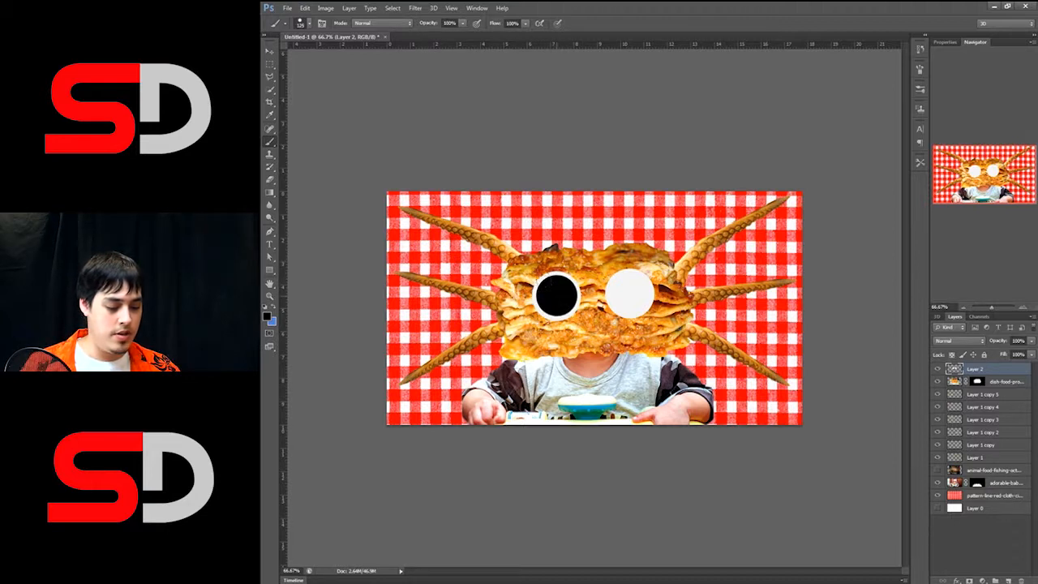
- Stamp a matching 125 px black pupil centered in the right eyeball and add a drop shadow effect to the eyes layer
{"action": "left_click", "coordinate": [630, 293]}
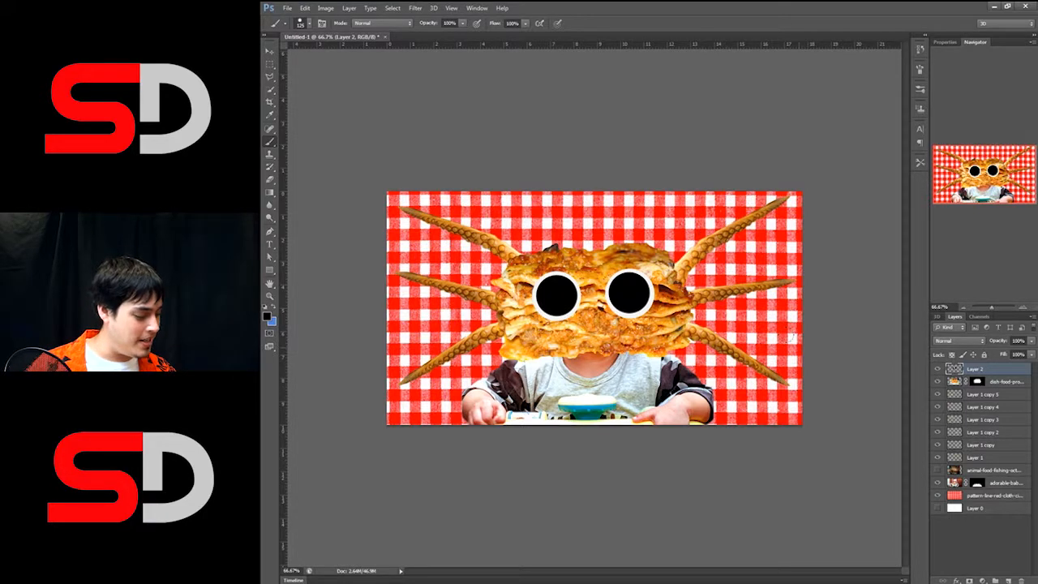
{"action": "left_click", "coordinate": [956, 580]}
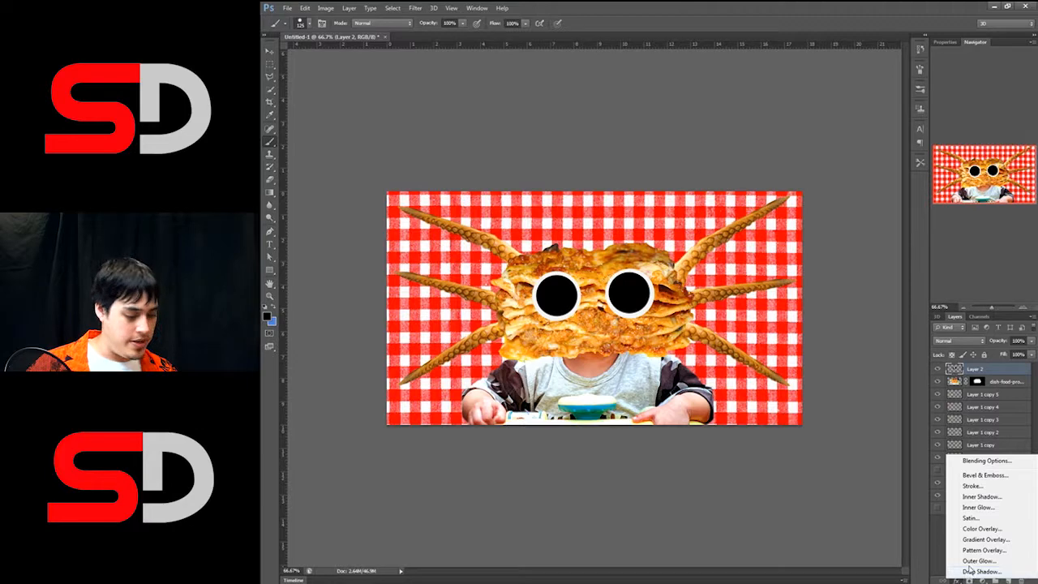
{"action": "left_click", "coordinate": [969, 570]}
{"action": "left_click_drag", "start_coordinate": [590, 333], "coordinate": [740, 354]}
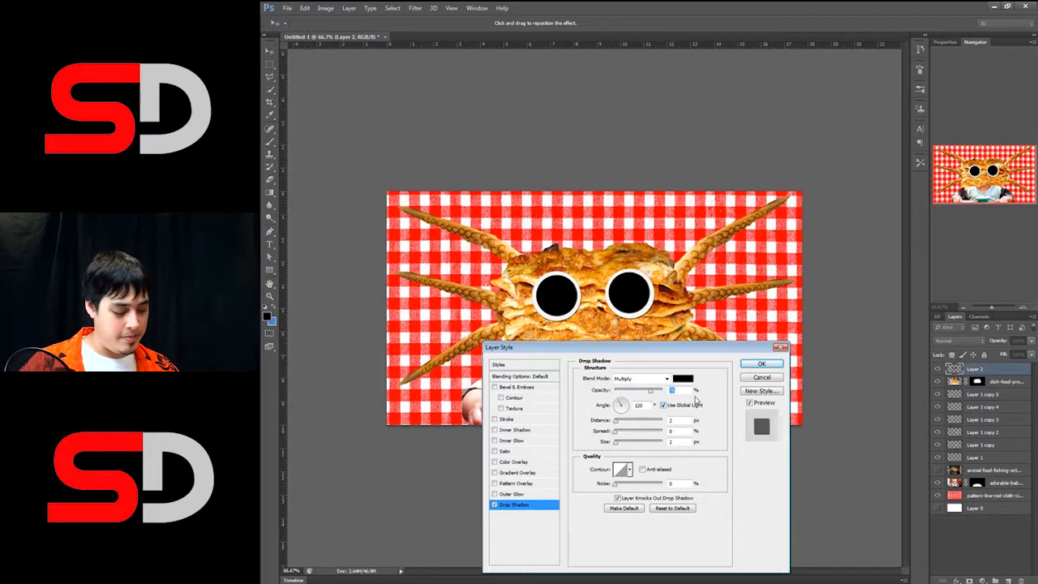
- Set the eyes' drop shadow to a 98° angle with global light off and 12 px distance, and enlarge its size
{"action": "left_click_drag", "start_coordinate": [621, 446], "coordinate": [619, 424]}
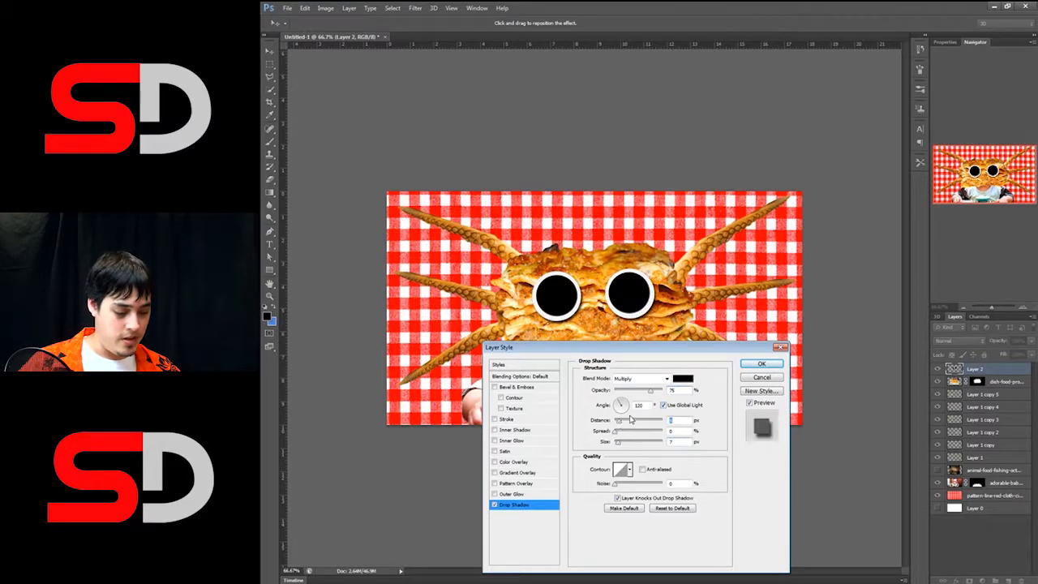
{"action": "left_click", "coordinate": [621, 400]}
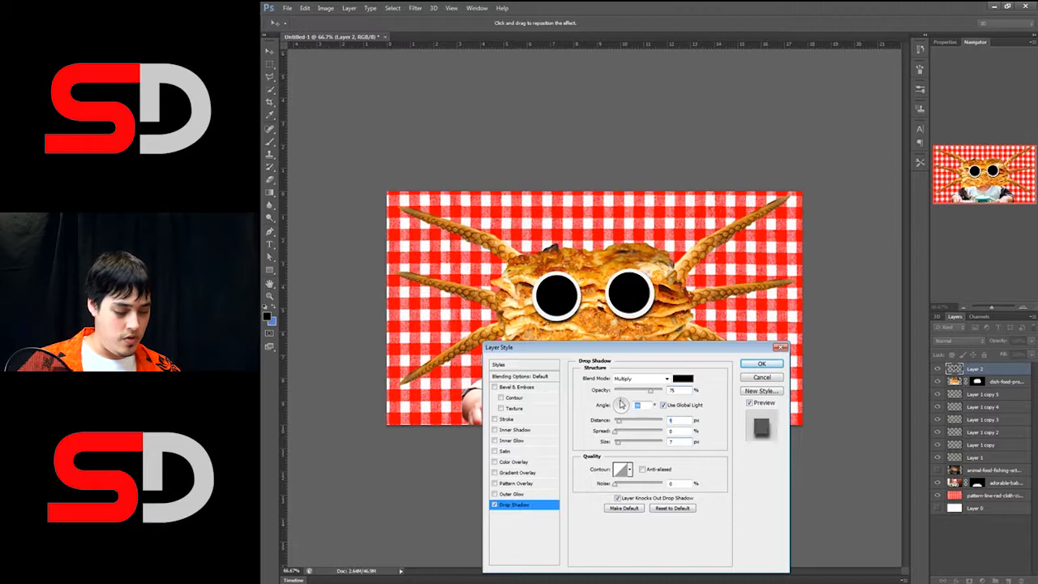
{"action": "left_click", "coordinate": [663, 405]}
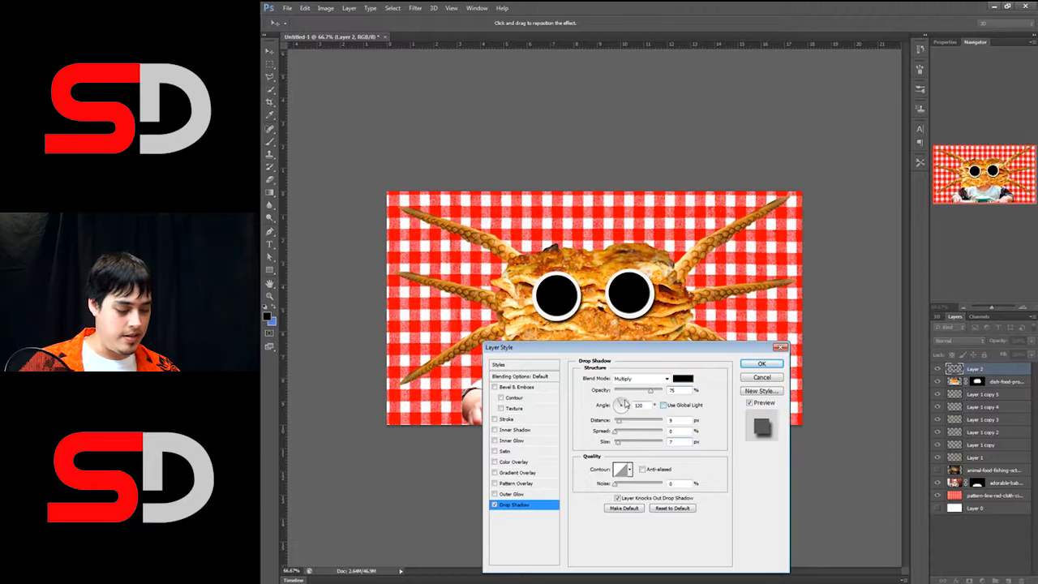
{"action": "left_click_drag", "start_coordinate": [621, 403], "coordinate": [631, 396]}
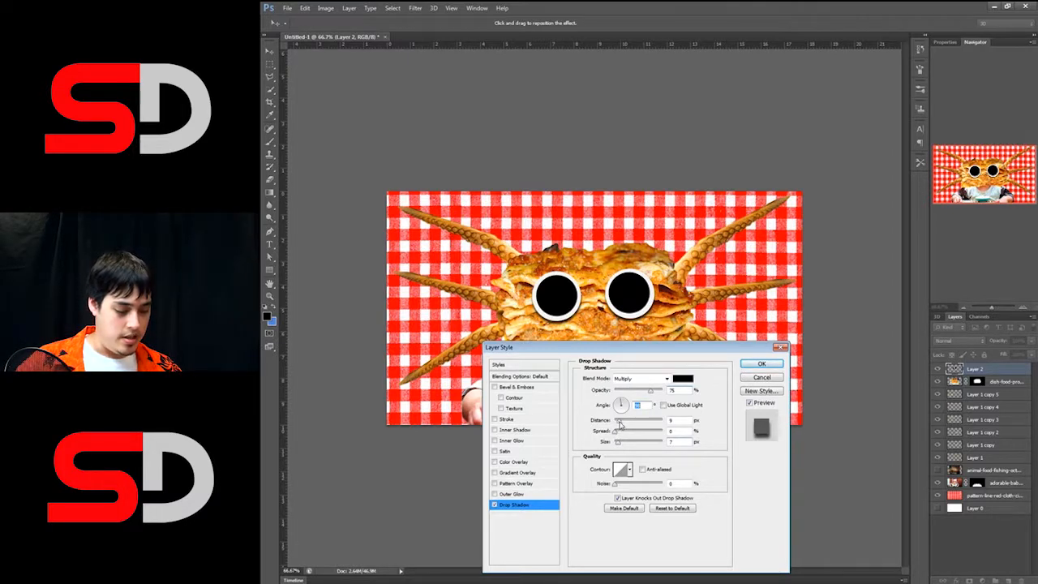
{"action": "left_click_drag", "start_coordinate": [620, 422], "coordinate": [624, 422]}
{"action": "left_click", "coordinate": [620, 443]}
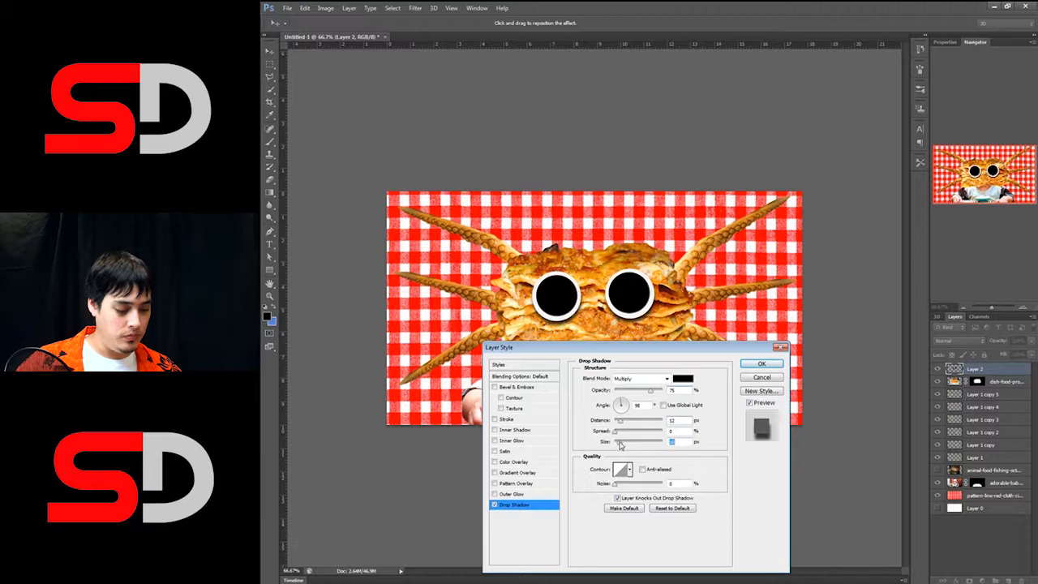
{"action": "left_click_drag", "start_coordinate": [684, 352], "coordinate": [639, 345]}
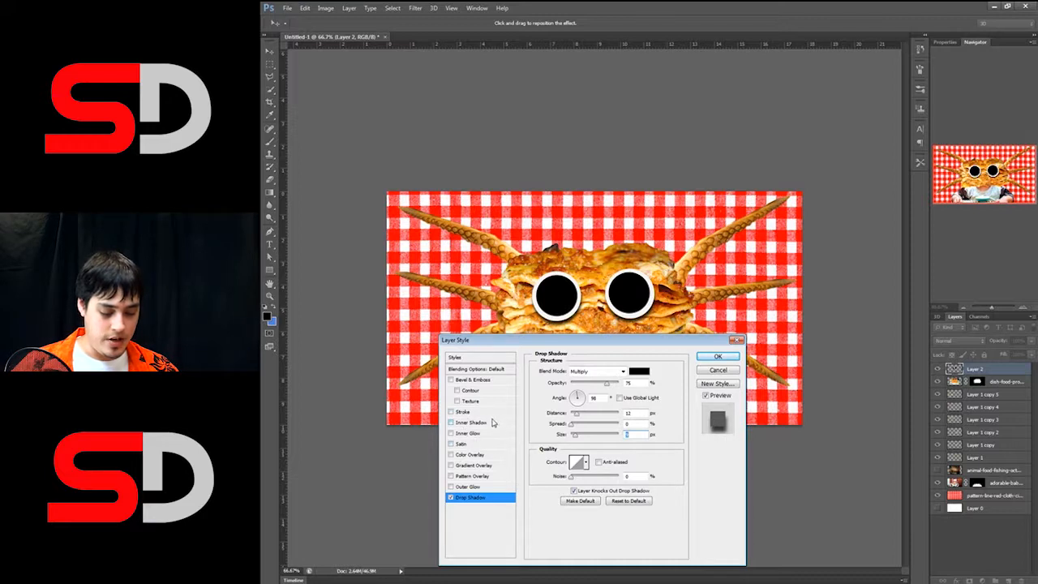
- Add a smooth Inner Bevel to the eyes with global light off, direction Up and 95% highlight opacity
{"action": "left_click", "coordinate": [452, 380]}
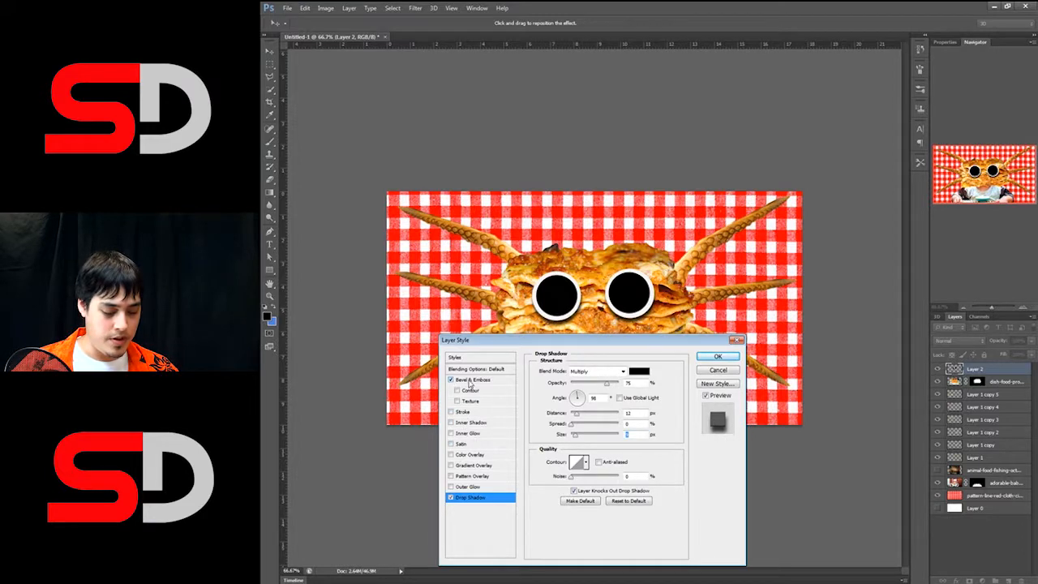
{"action": "left_click", "coordinate": [471, 382]}
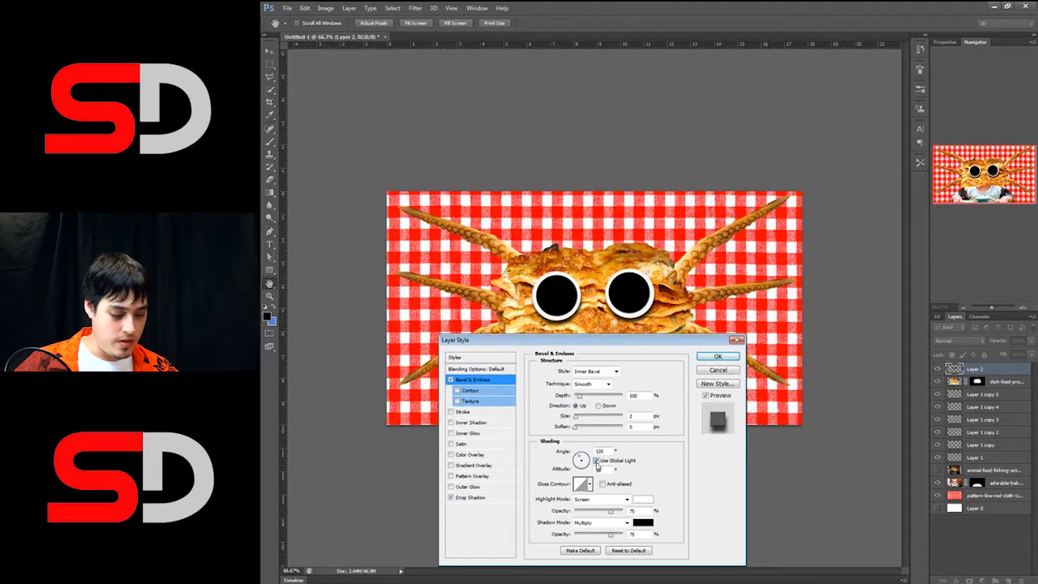
{"action": "left_click", "coordinate": [597, 461]}
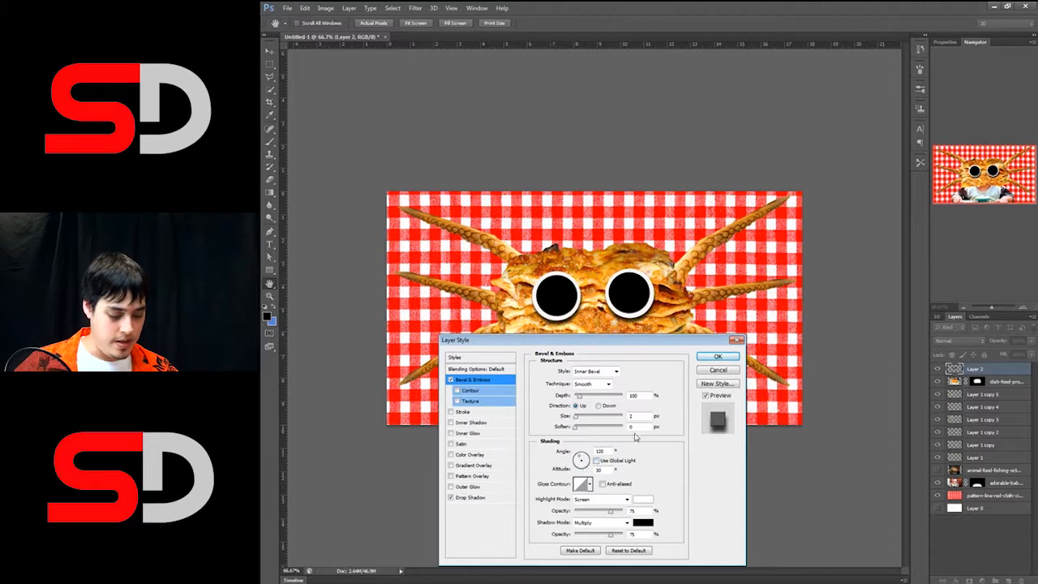
{"action": "mouse_move", "coordinate": [581, 399]}
{"action": "left_mouse_down"}
{"action": "mouse_move", "coordinate": [592, 398]}
{"action": "mouse_move", "coordinate": [572, 397]}
{"action": "left_mouse_up"}
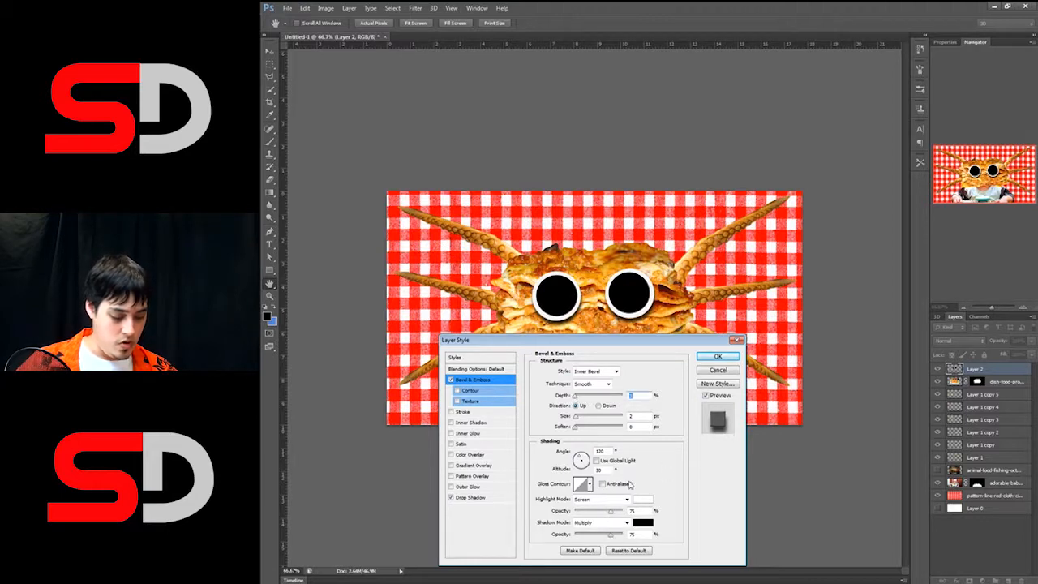
{"action": "left_click", "coordinate": [633, 511]}
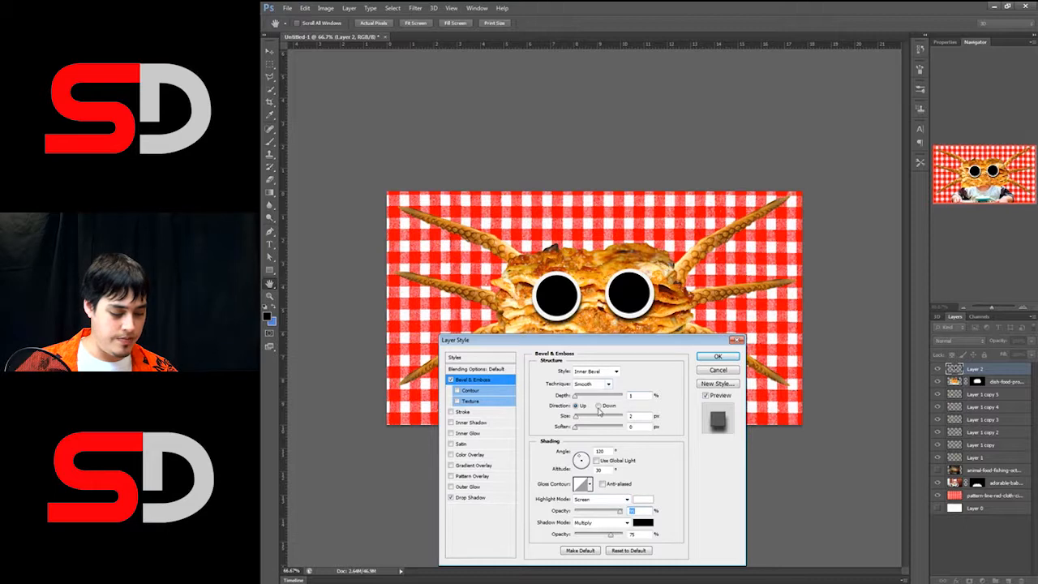
{"action": "left_click", "coordinate": [599, 406]}
{"action": "left_click", "coordinate": [576, 407]}
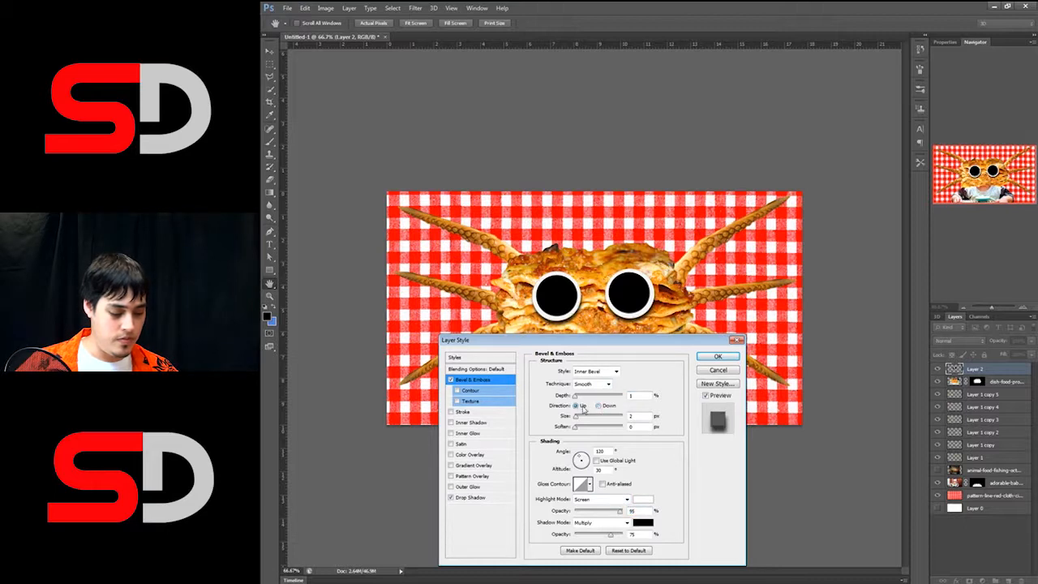
- Set the eyes' bevel to 103% depth, 29 px size and maximum softening, and apply the layer style
{"action": "mouse_move", "coordinate": [575, 418]}
{"action": "left_mouse_down"}
{"action": "mouse_move", "coordinate": [592, 427]}
{"action": "mouse_move", "coordinate": [579, 399]}
{"action": "left_mouse_up"}
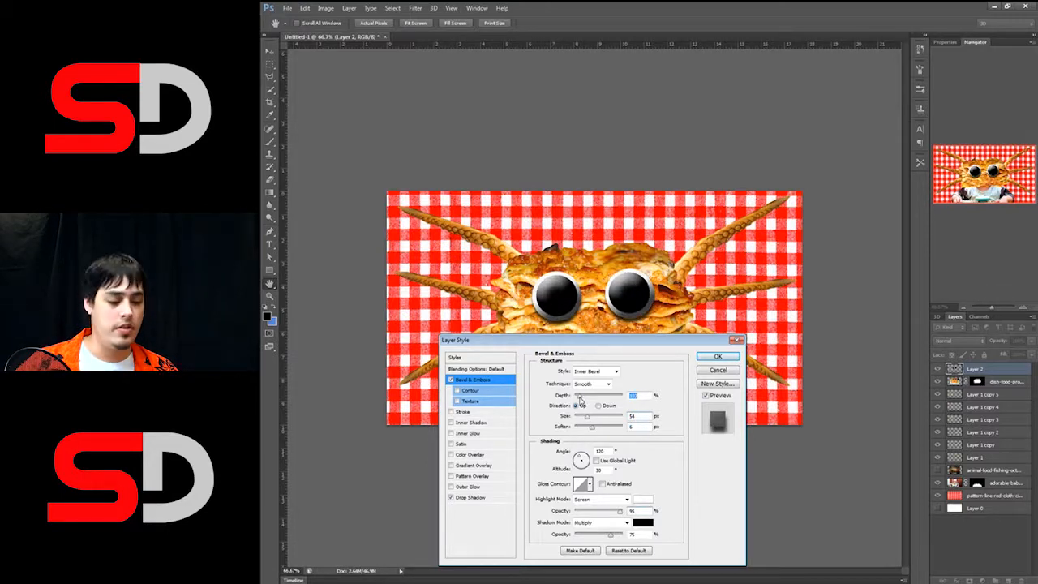
{"action": "left_click_drag", "start_coordinate": [587, 417], "coordinate": [584, 418]}
{"action": "mouse_move", "coordinate": [650, 344]}
{"action": "left_mouse_down"}
{"action": "mouse_move", "coordinate": [659, 476]}
{"action": "mouse_move", "coordinate": [655, 330]}
{"action": "left_mouse_up"}
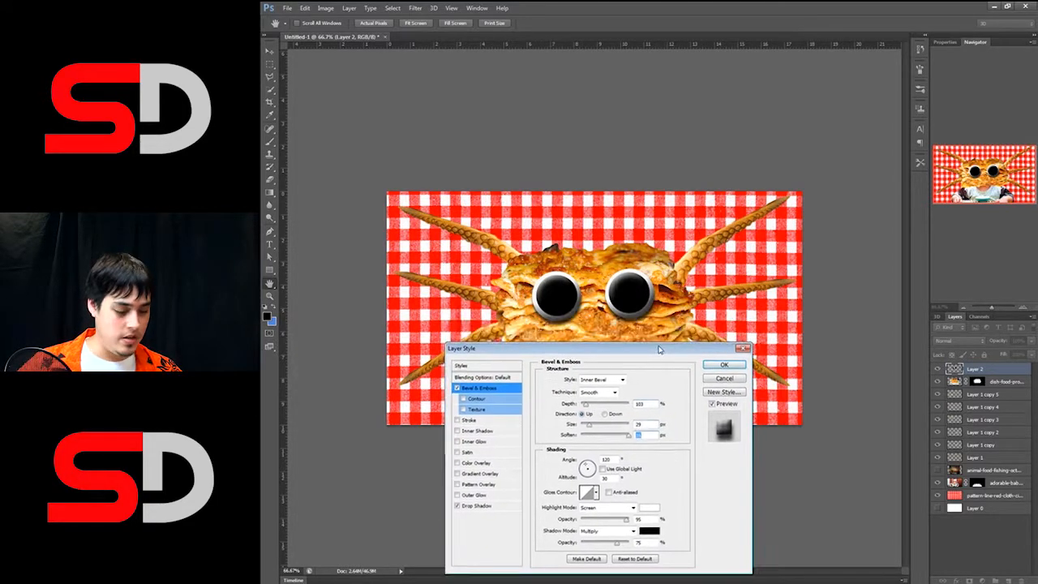
{"action": "left_click_drag", "start_coordinate": [661, 349], "coordinate": [658, 344]}
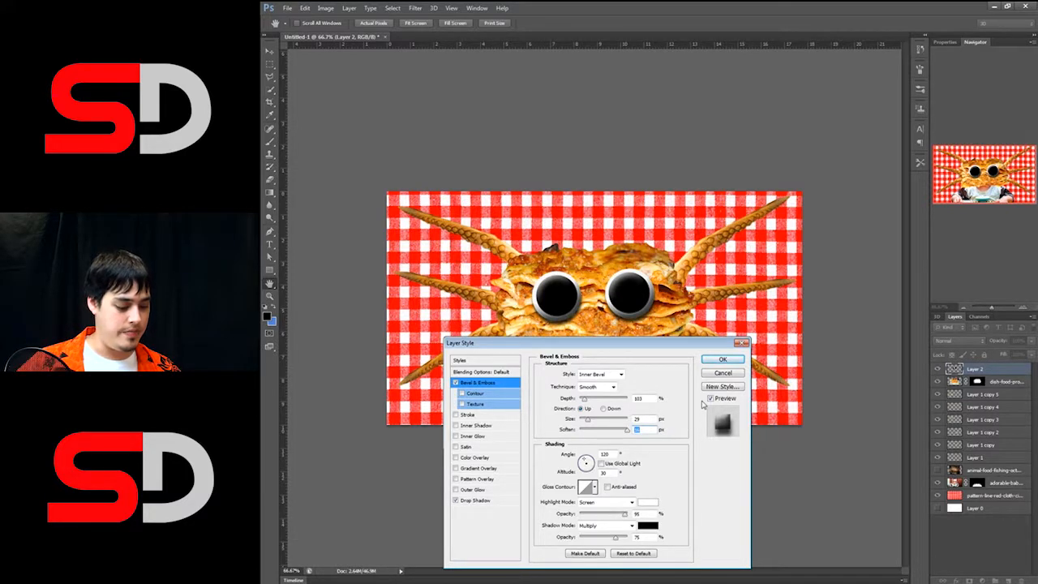
{"action": "left_click", "coordinate": [720, 360]}
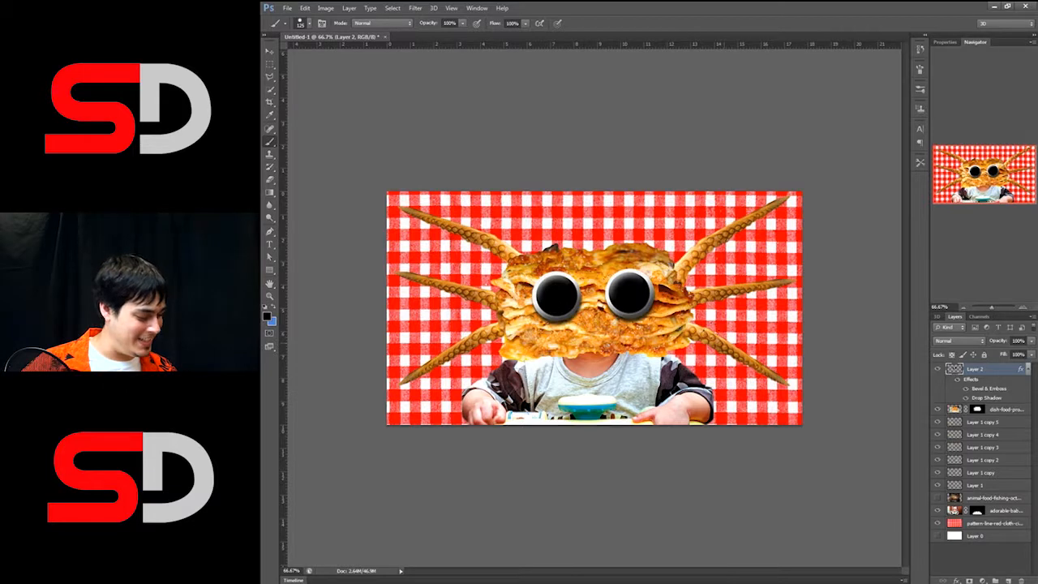
- Give the lasagna layer a drop shadow at 90° with global light off, 11 px distance and a larger size
{"action": "left_click", "coordinate": [954, 411]}
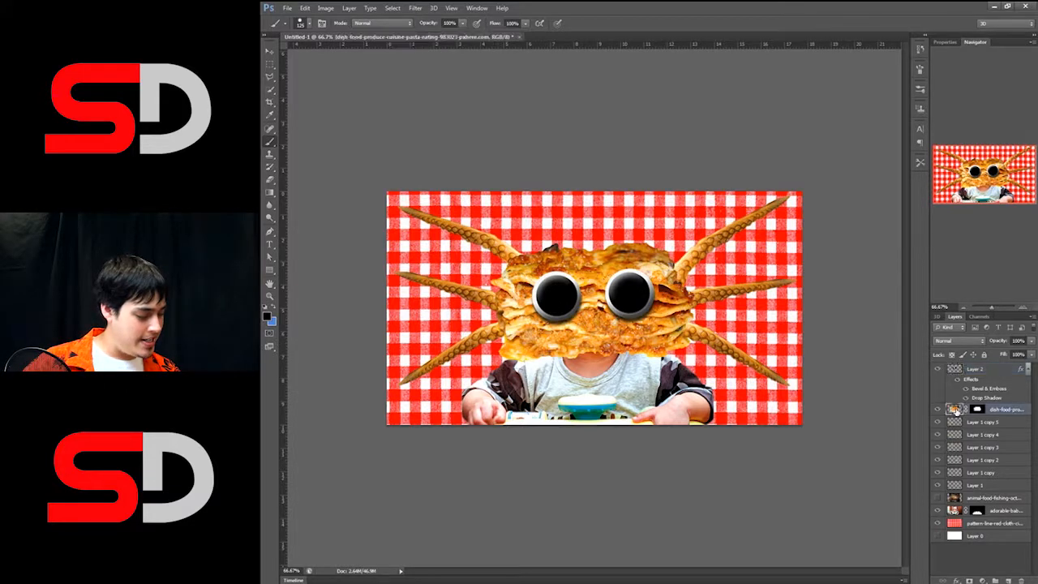
{"action": "left_click", "coordinate": [957, 580]}
{"action": "left_click", "coordinate": [979, 572]}
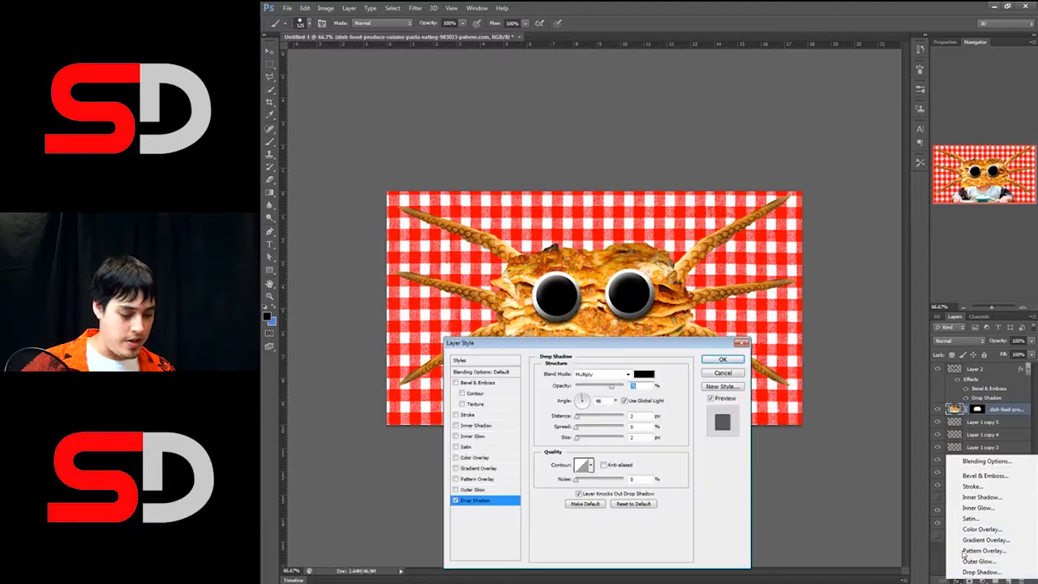
{"action": "left_click_drag", "start_coordinate": [692, 350], "coordinate": [718, 413]}
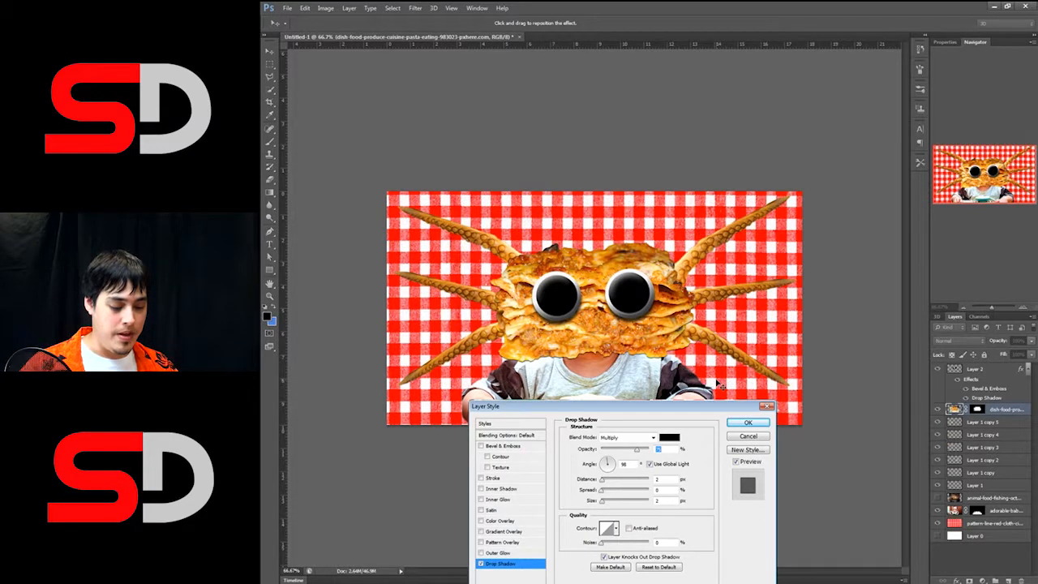
{"action": "left_click", "coordinate": [650, 465]}
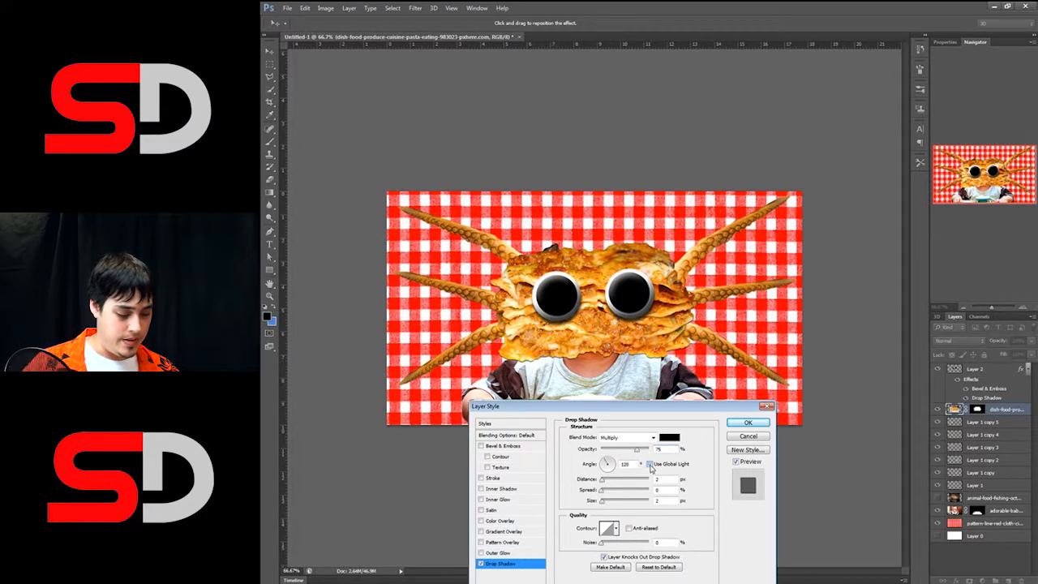
{"action": "left_click", "coordinate": [606, 458]}
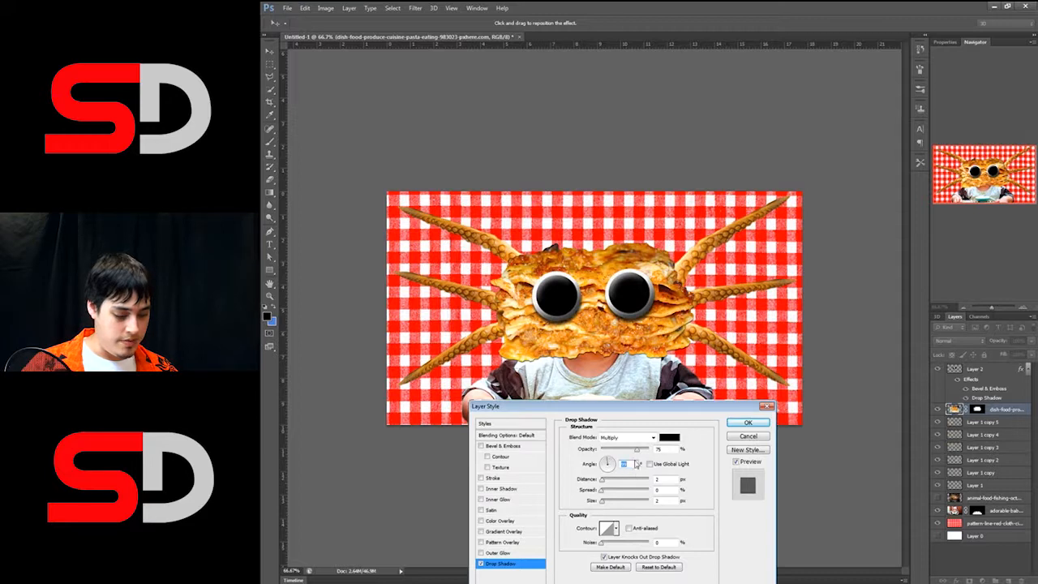
{"action": "left_click_drag", "start_coordinate": [604, 480], "coordinate": [608, 504]}
{"action": "left_click", "coordinate": [608, 458]}
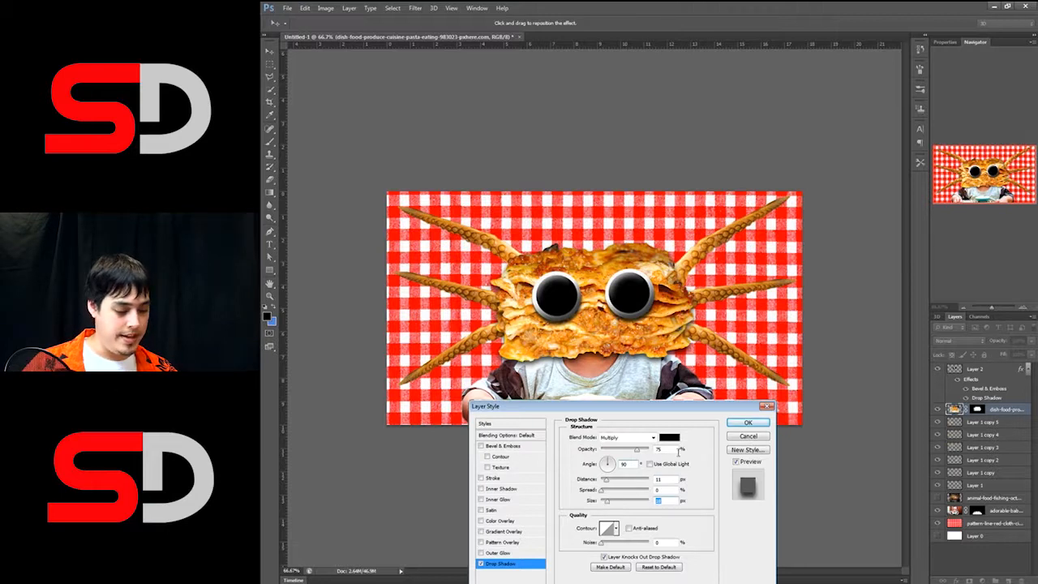
{"action": "left_click", "coordinate": [747, 423]}
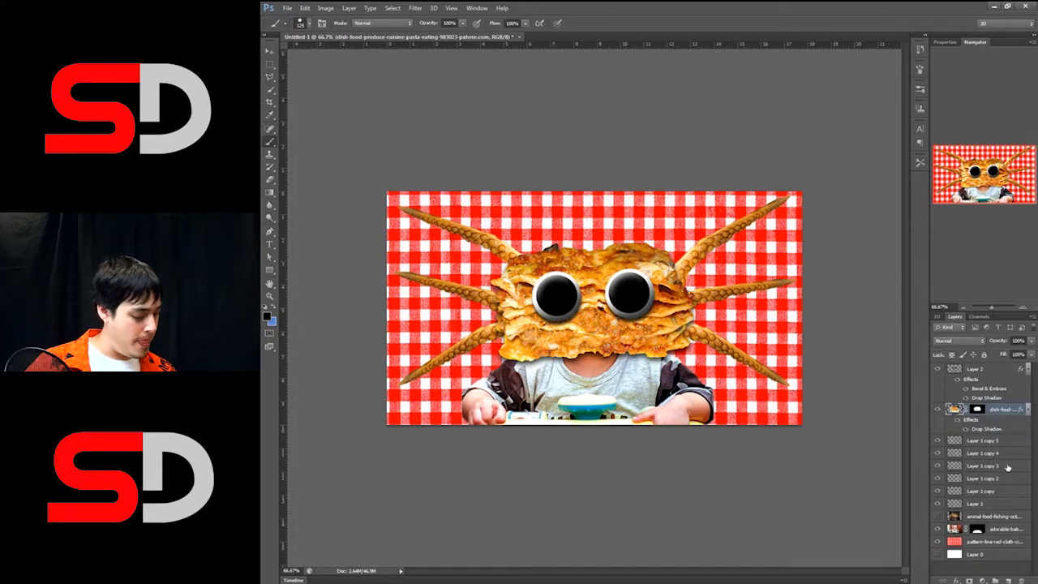
- Give the baby layer a drop shadow with increased distance and size
{"action": "left_click", "coordinate": [958, 529]}
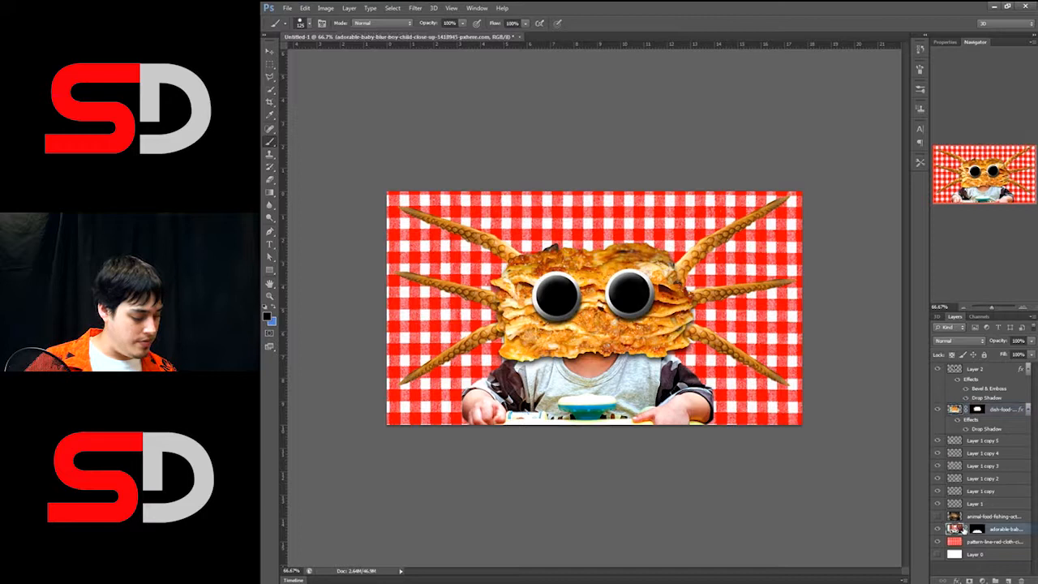
{"action": "left_click", "coordinate": [958, 580]}
{"action": "left_click", "coordinate": [977, 571]}
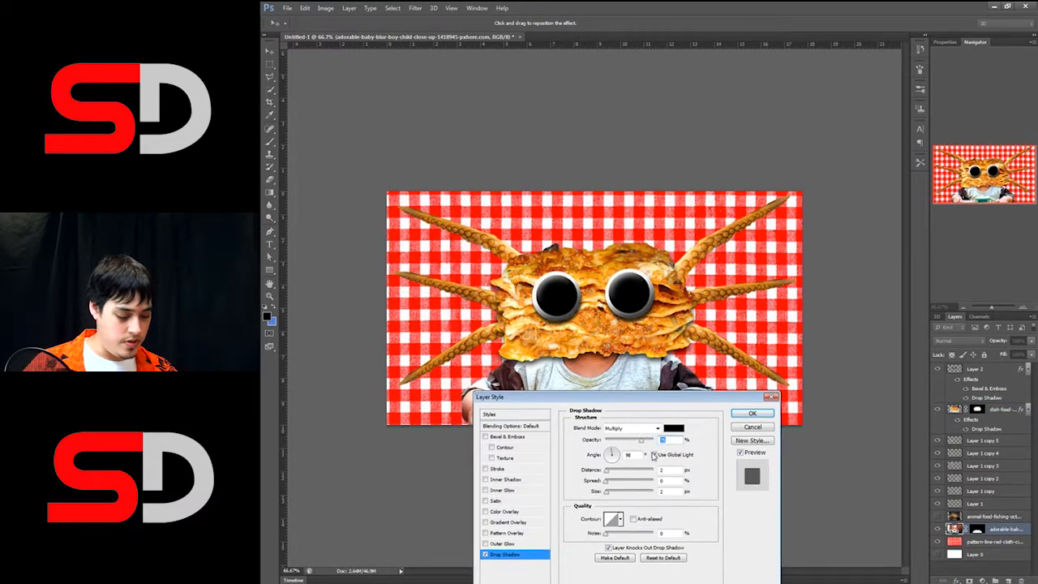
{"action": "left_click_drag", "start_coordinate": [607, 471], "coordinate": [613, 496]}
{"action": "left_click_drag", "start_coordinate": [682, 399], "coordinate": [675, 305]}
{"action": "left_click", "coordinate": [745, 319]}
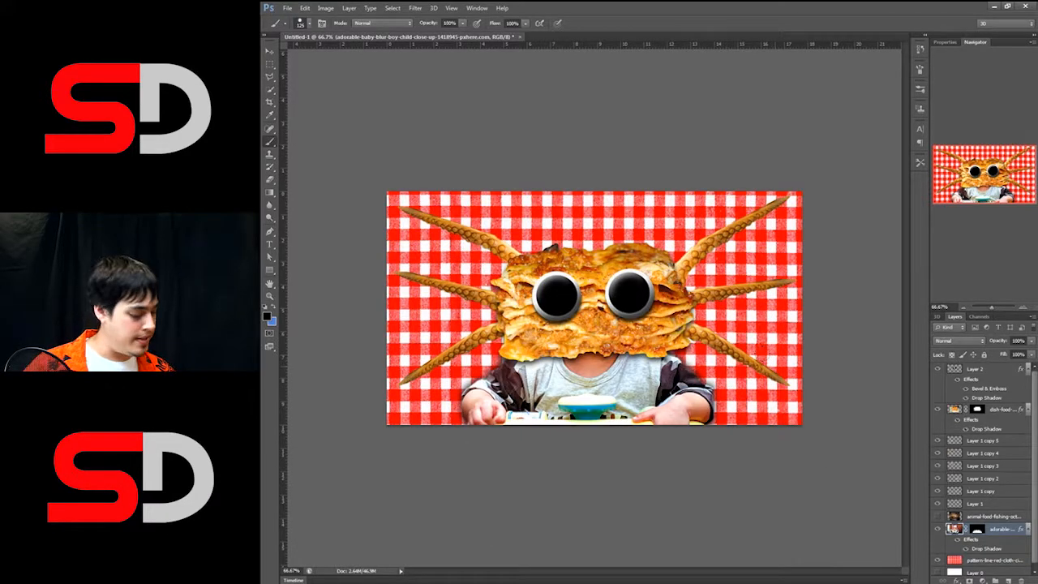
- Merge the six tentacle layers, from Layer 1 copy 5 down to Layer 1, into one layer
{"action": "left_click", "coordinate": [955, 444]}
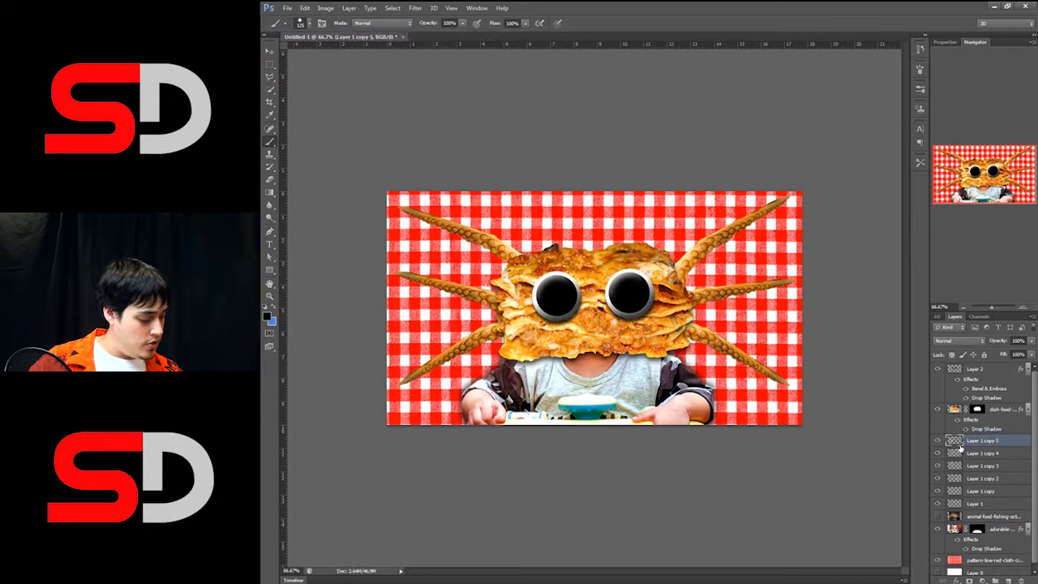
{"action": "left_click", "coordinate": [969, 504], "text": "shift"}
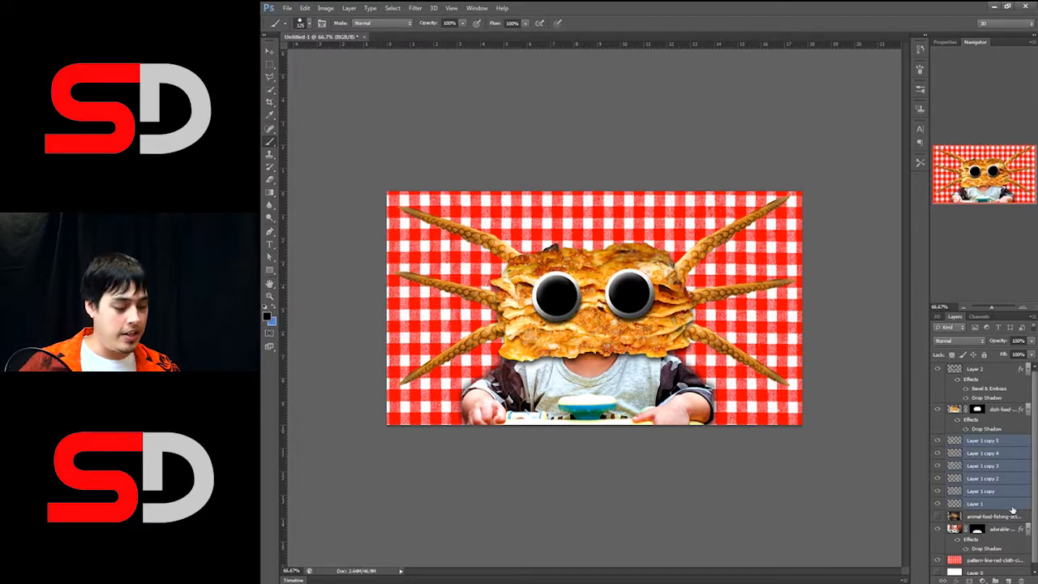
{"action": "left_click", "coordinate": [393, 8]}
{"action": "left_click", "coordinate": [414, 8]}
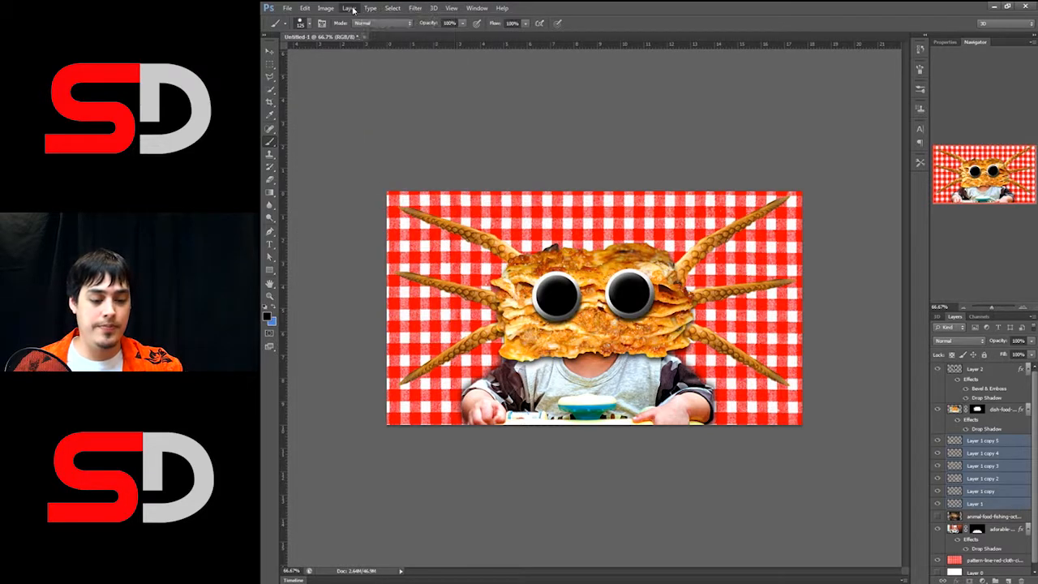
{"action": "left_click", "coordinate": [351, 9]}
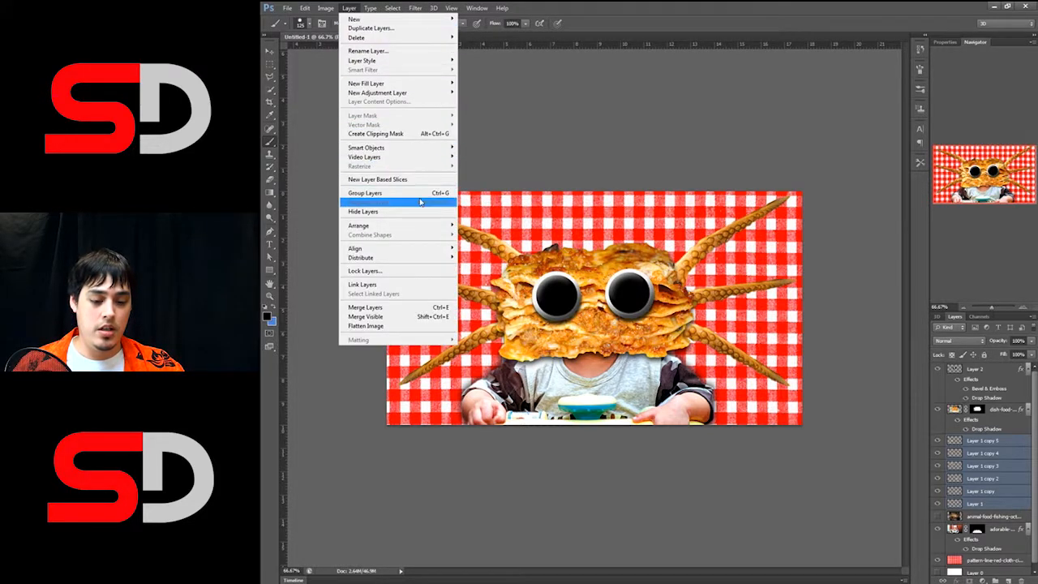
{"action": "left_click", "coordinate": [367, 307]}
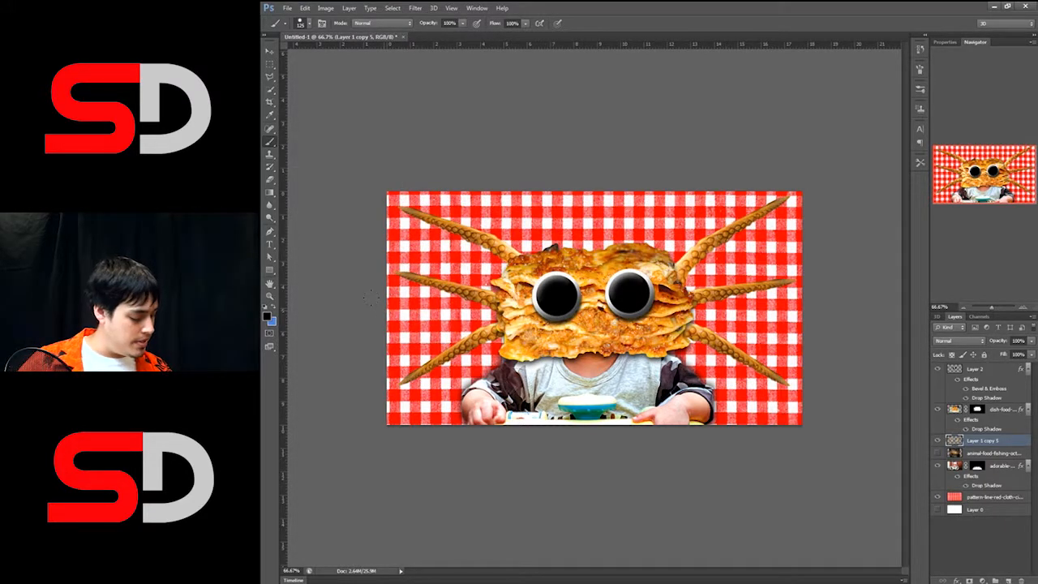
- Give the merged tentacle layer a drop shadow with 16 px size and increased distance, keeping the 120° angle
{"action": "left_click", "coordinate": [959, 581]}
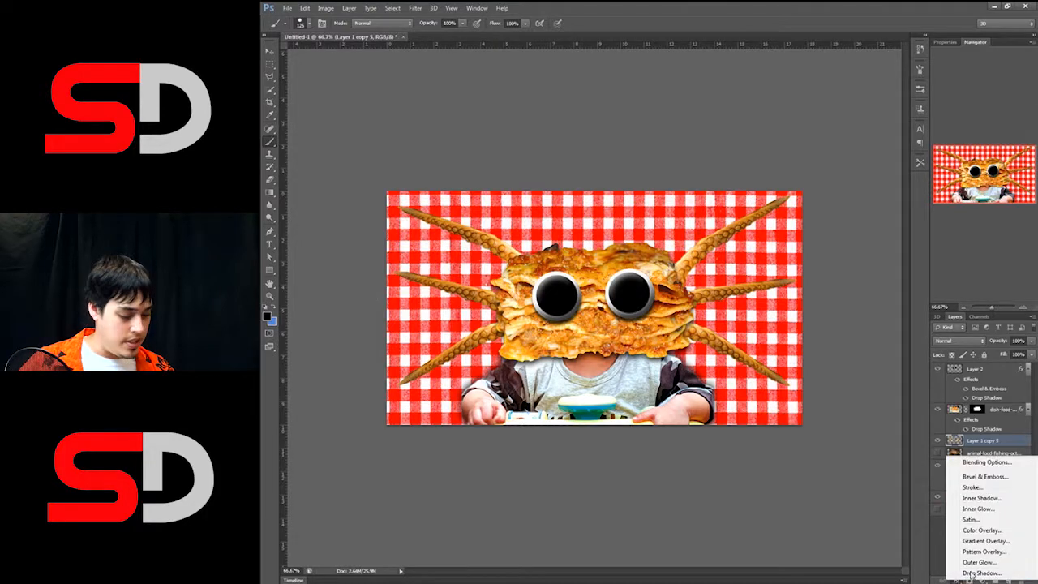
{"action": "left_click", "coordinate": [983, 576]}
{"action": "left_click", "coordinate": [650, 363]}
{"action": "left_click_drag", "start_coordinate": [688, 310], "coordinate": [795, 348]}
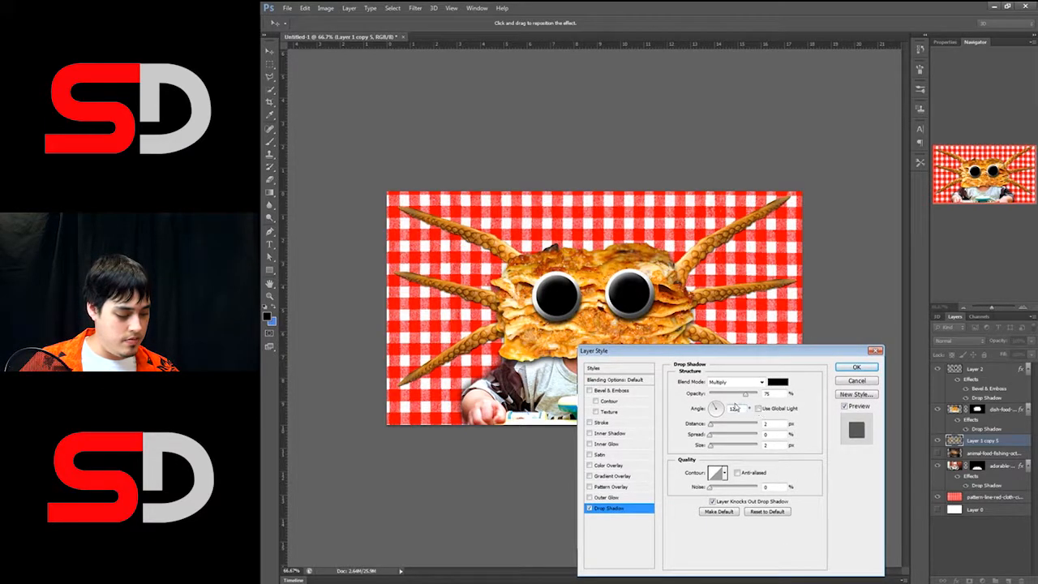
{"action": "left_click_drag", "start_coordinate": [711, 446], "coordinate": [714, 424]}
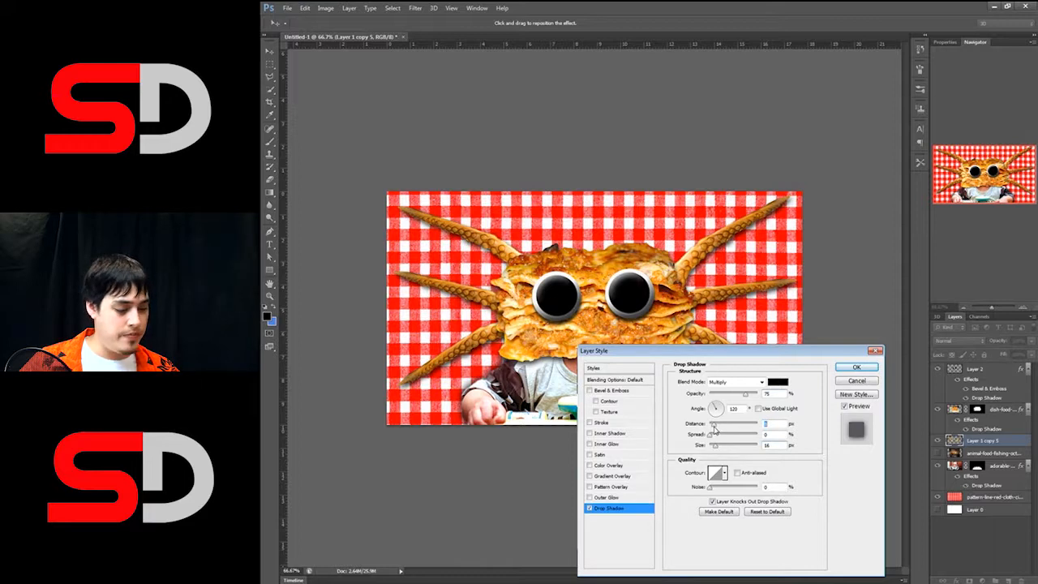
{"action": "left_click_drag", "start_coordinate": [779, 355], "coordinate": [664, 311]}
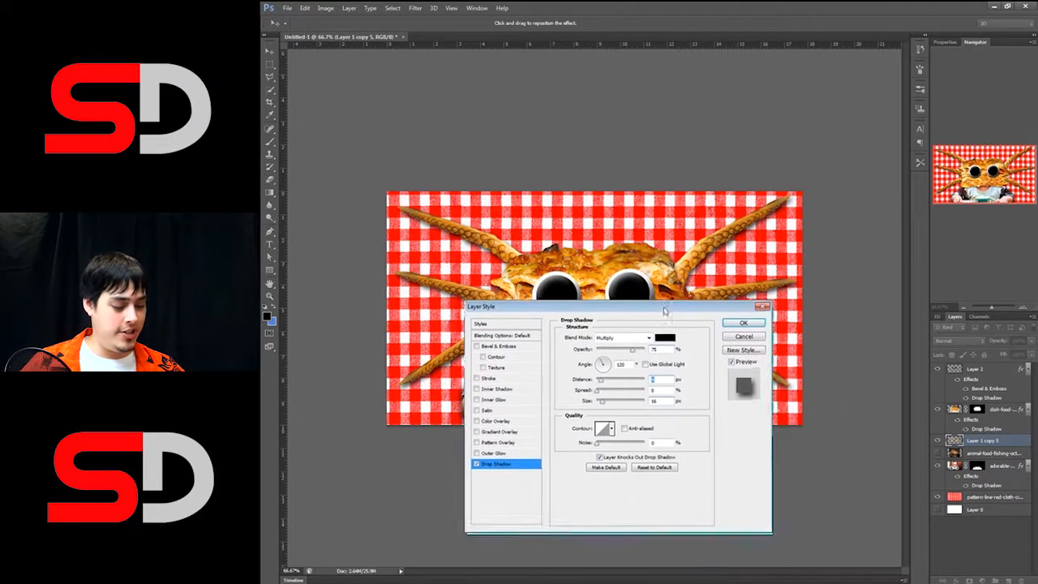
{"action": "left_click", "coordinate": [743, 322]}
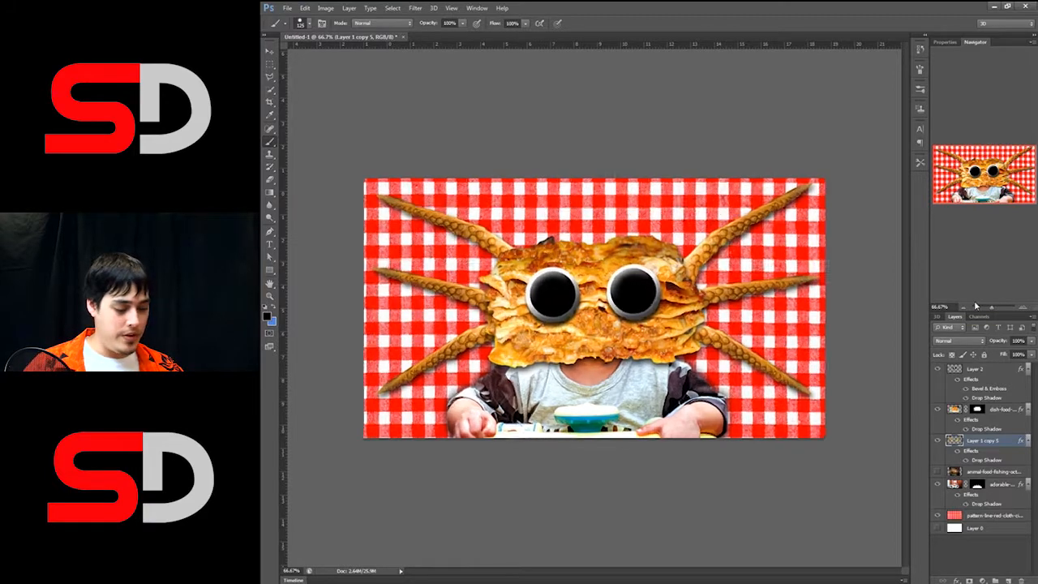
{"action": "key", "text": "ctrl+1"}
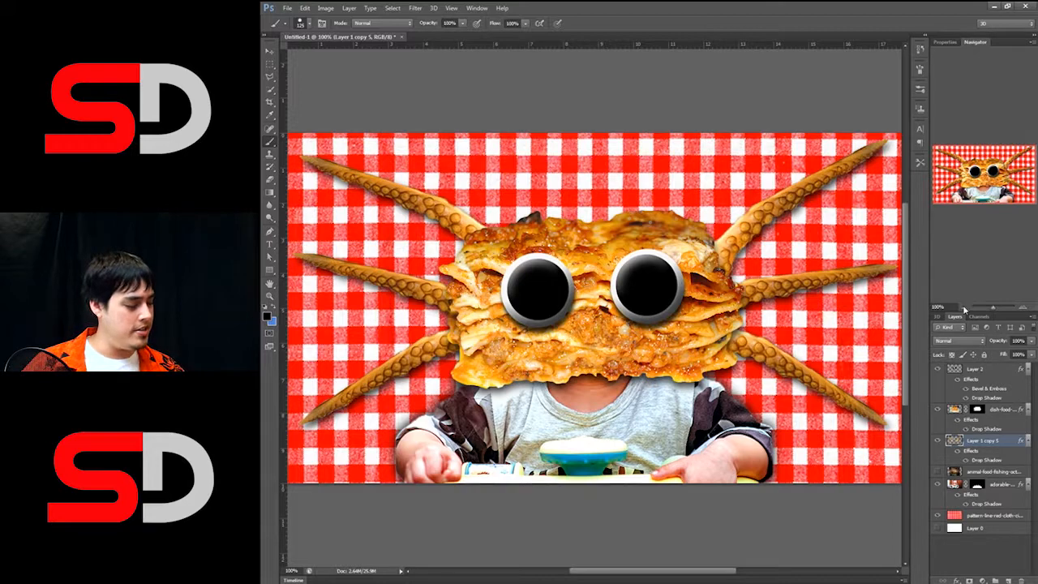
{"action": "left_click", "coordinate": [964, 308]}
{"action": "left_click", "coordinate": [964, 308]}
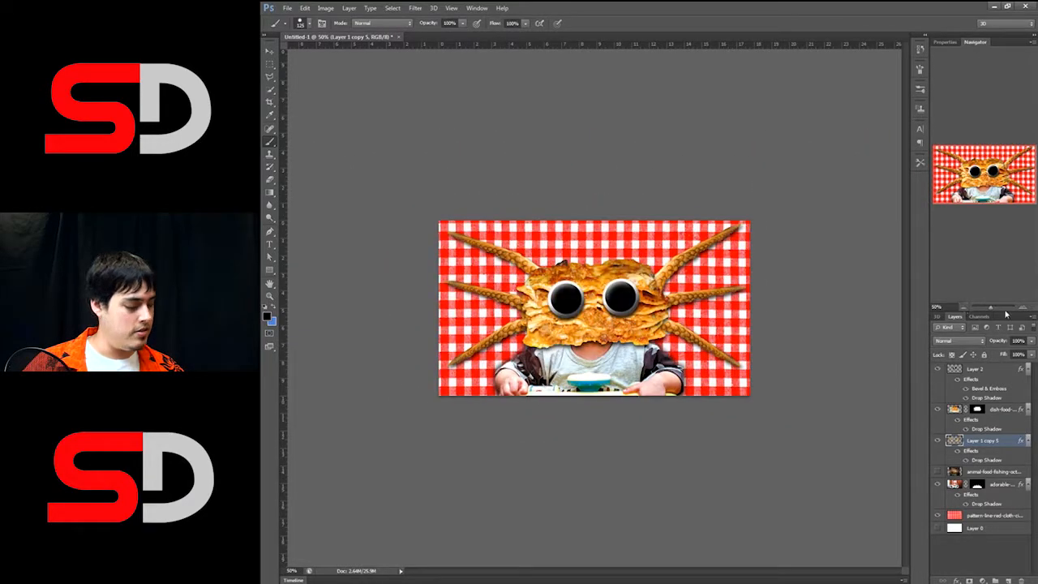
{"action": "left_click", "coordinate": [1022, 308]}
{"action": "left_click", "coordinate": [965, 308]}
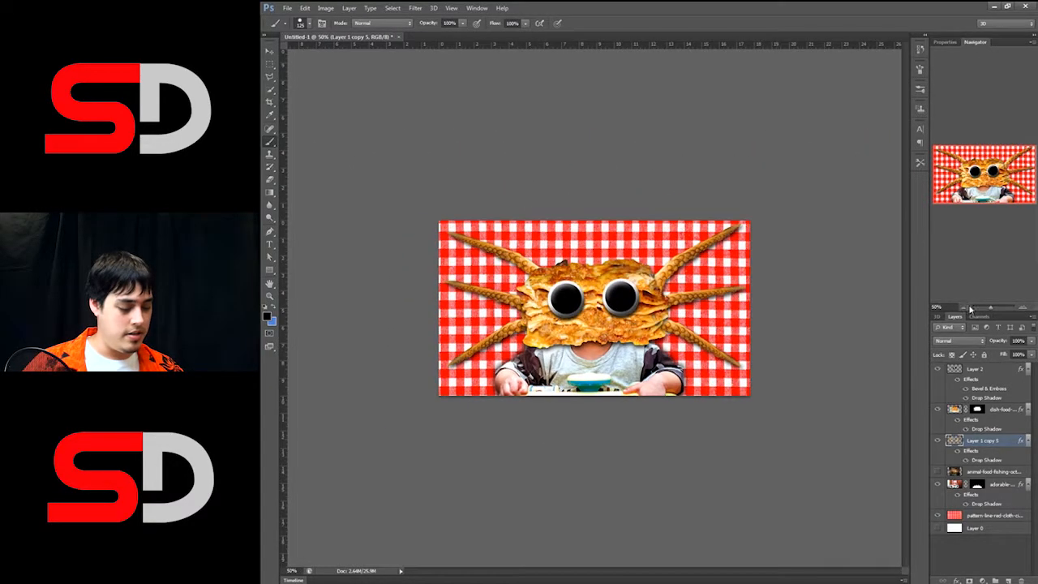
- Mute the gingham background layer with Hue/Saturation, using saturation -20 and lightness +43
{"action": "left_click", "coordinate": [956, 517]}
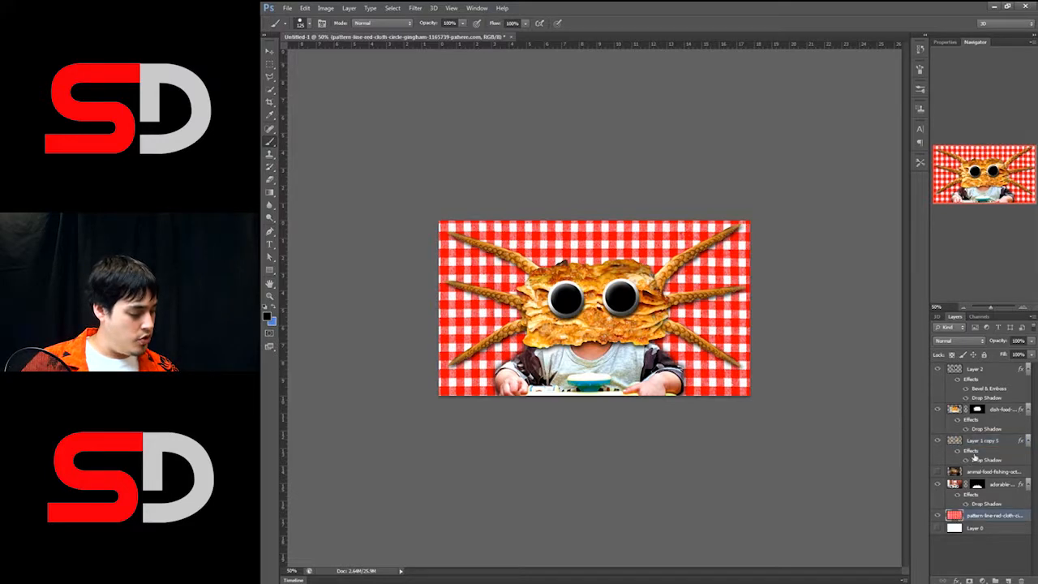
{"action": "left_click", "coordinate": [350, 9]}
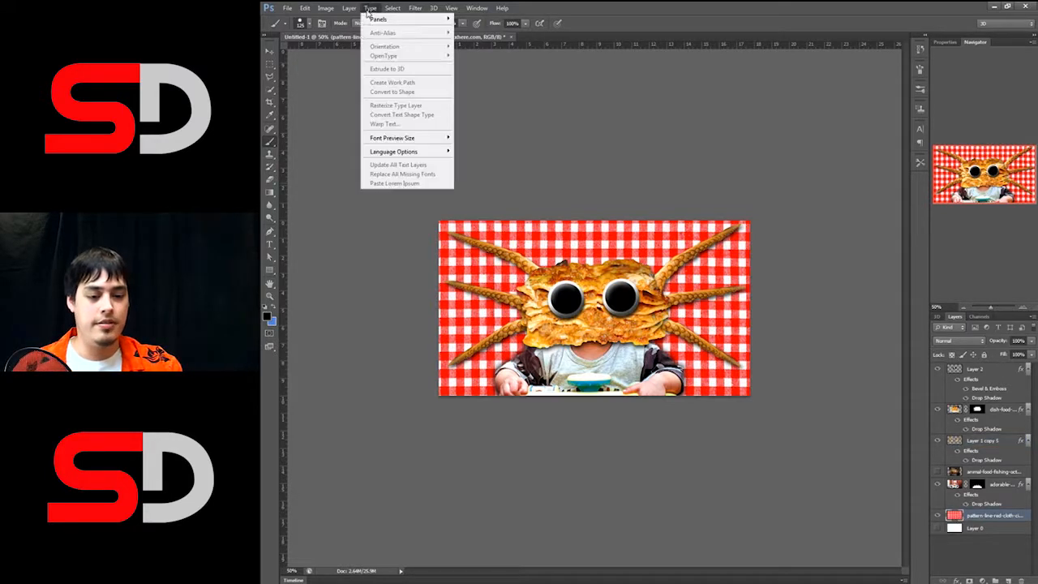
{"action": "mouse_move", "coordinate": [328, 9]}
{"action": "mouse_move", "coordinate": [383, 33]}
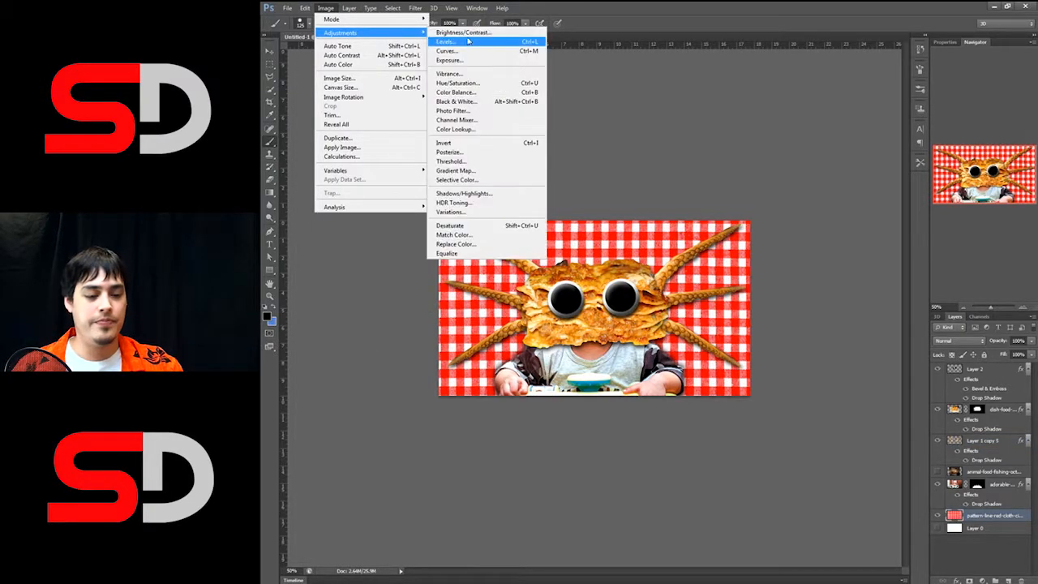
{"action": "left_click", "coordinate": [462, 84]}
{"action": "left_click_drag", "start_coordinate": [659, 293], "coordinate": [751, 378]}
{"action": "left_click_drag", "start_coordinate": [654, 458], "coordinate": [668, 487]}
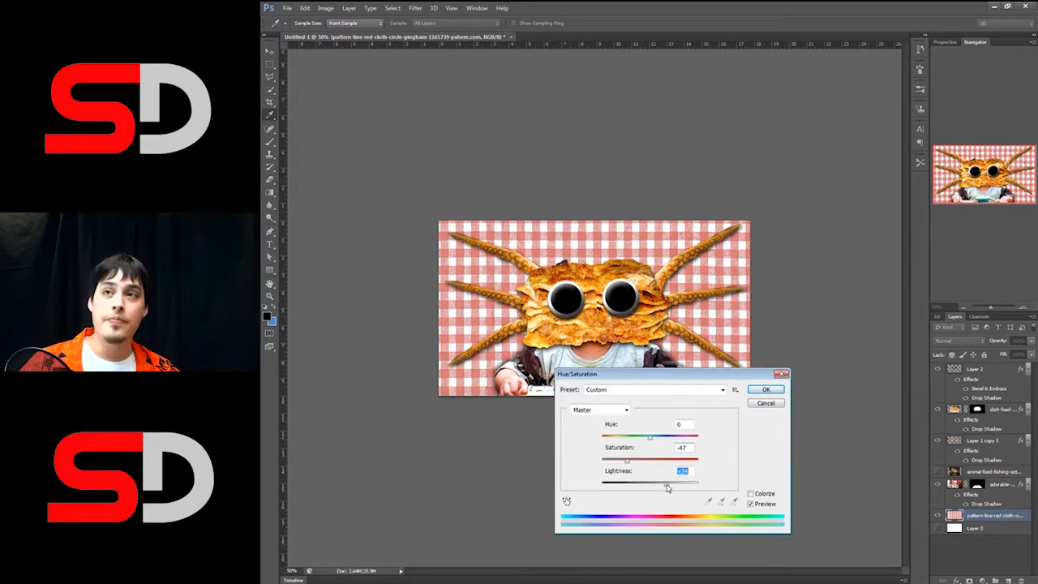
{"action": "left_click_drag", "start_coordinate": [629, 462], "coordinate": [669, 485]}
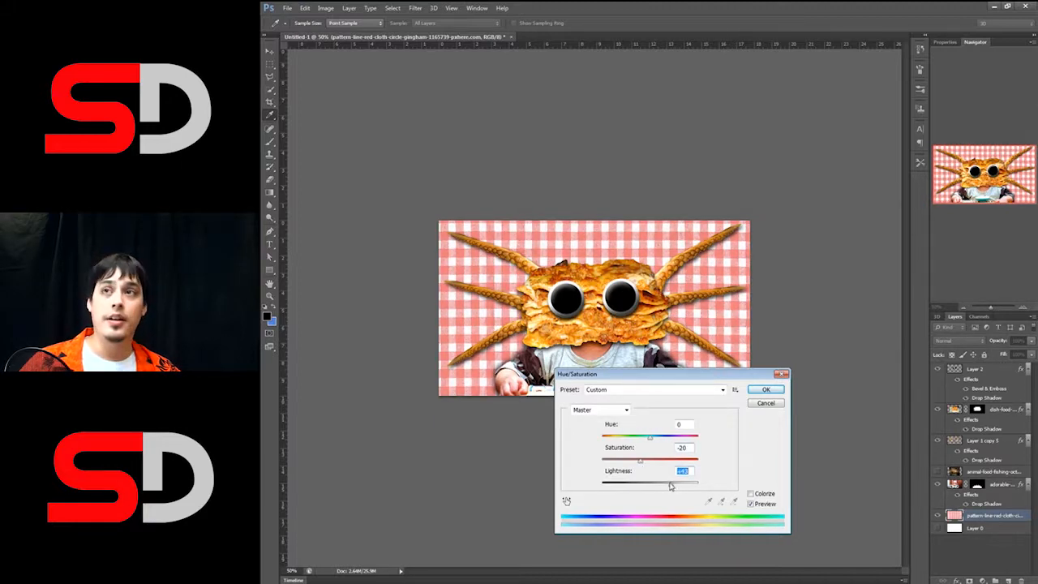
- Compare the gingham adjustment with the original, set saturation to +63, reduce the lightness and apply it
{"action": "left_click", "coordinate": [750, 505]}
{"action": "left_click", "coordinate": [751, 504]}
{"action": "left_click", "coordinate": [750, 504]}
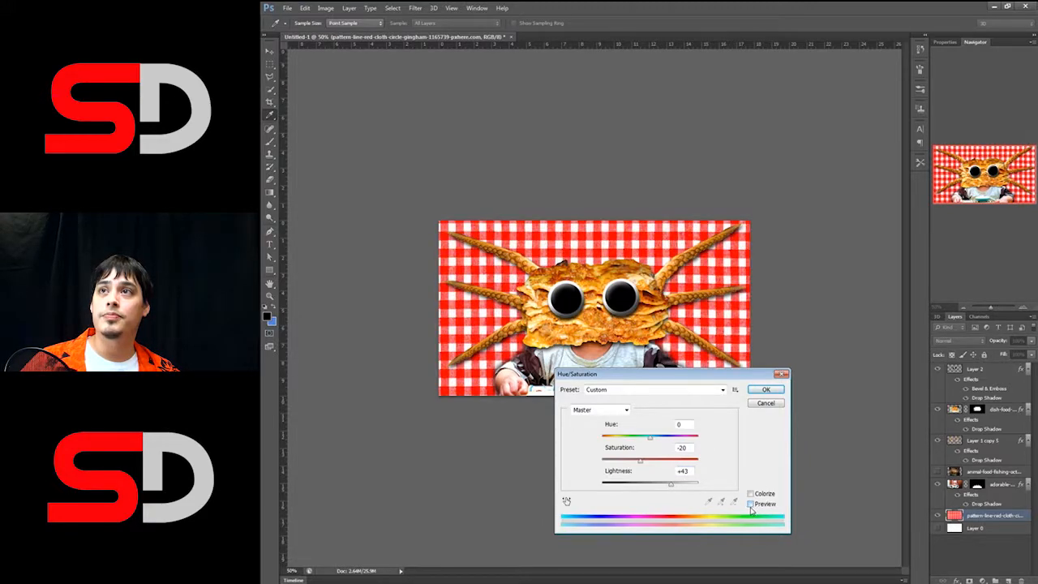
{"action": "left_click", "coordinate": [751, 505]}
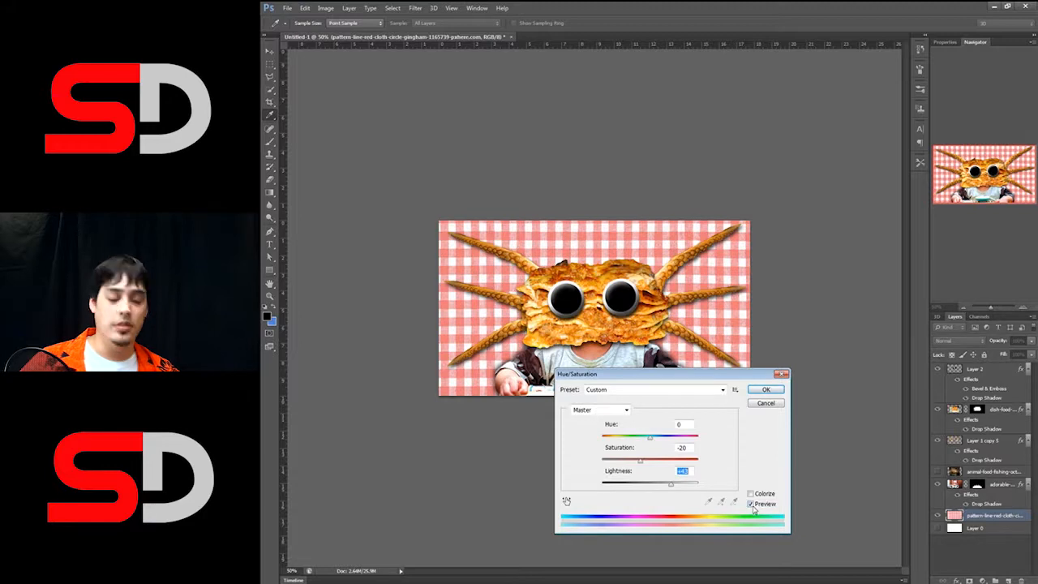
{"action": "left_click", "coordinate": [644, 463]}
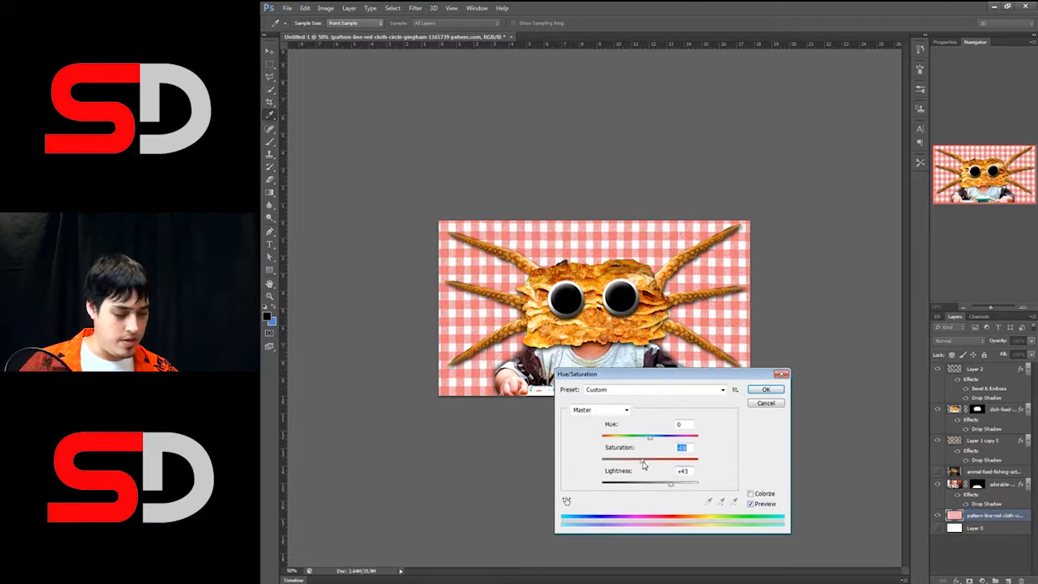
{"action": "left_click_drag", "start_coordinate": [644, 464], "coordinate": [679, 462]}
{"action": "left_click", "coordinate": [671, 485]}
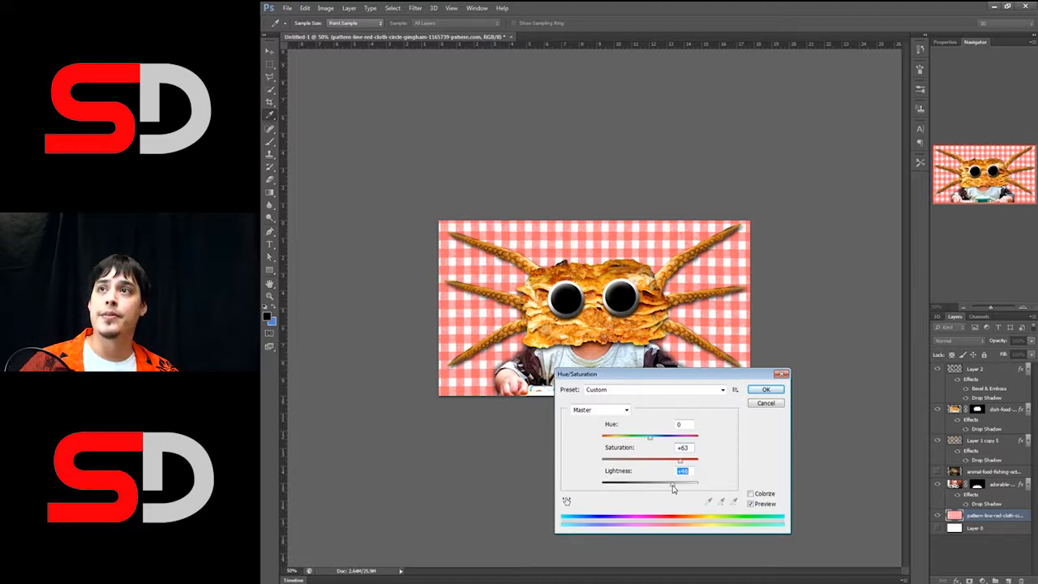
{"action": "left_click_drag", "start_coordinate": [672, 486], "coordinate": [666, 487]}
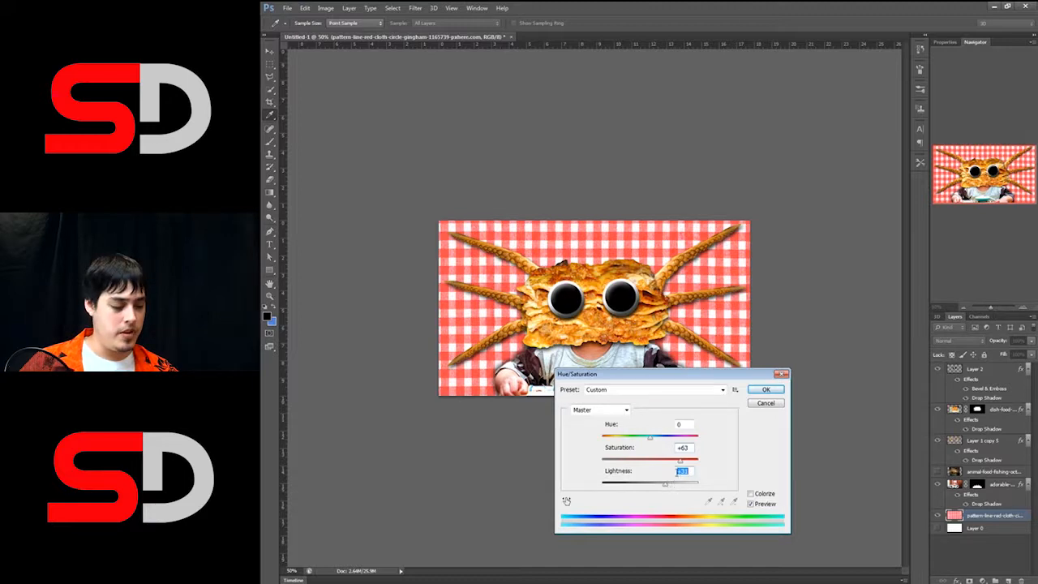
{"action": "left_click", "coordinate": [764, 393]}
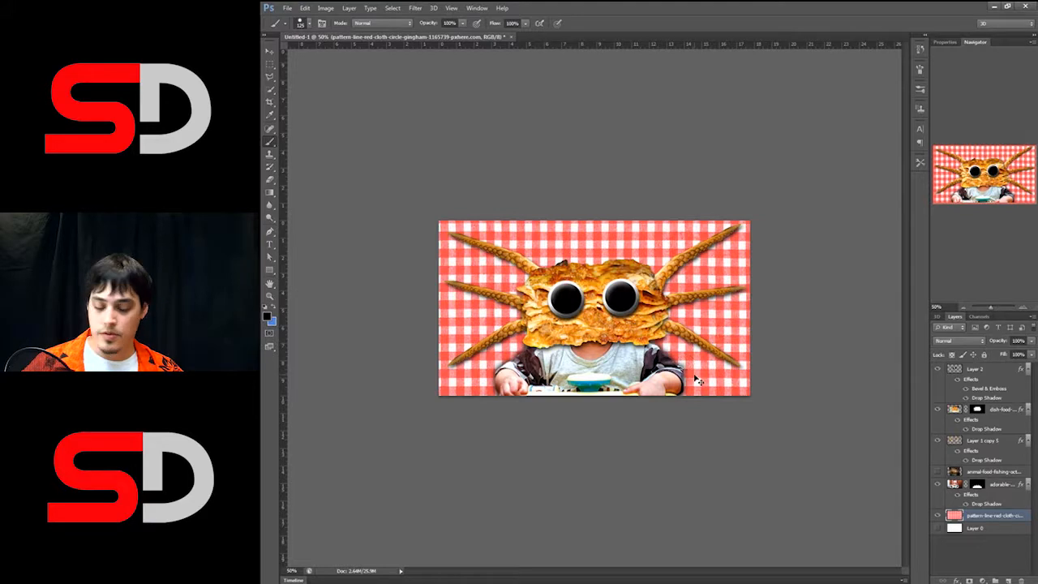
- Scale the gingham layer up to about 316%, reposition it to cover the whole canvas, and commit the transform
{"action": "key", "text": "ctrl+t"}
{"action": "left_click", "coordinate": [963, 309]}
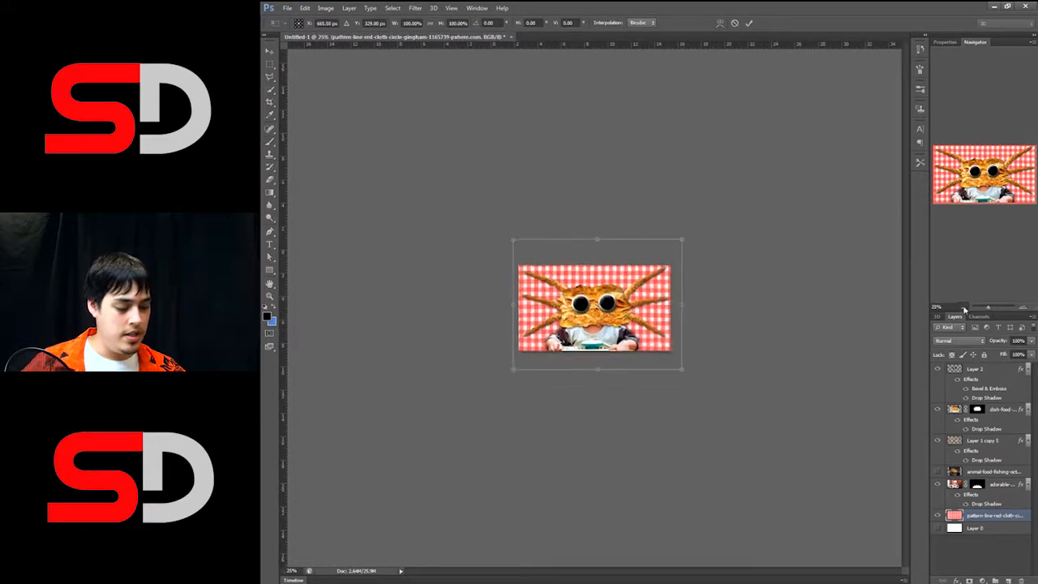
{"action": "left_click", "coordinate": [963, 309]}
{"action": "left_click_drag", "start_coordinate": [654, 261], "coordinate": [905, 66]}
{"action": "left_click_drag", "start_coordinate": [808, 248], "coordinate": [744, 281]}
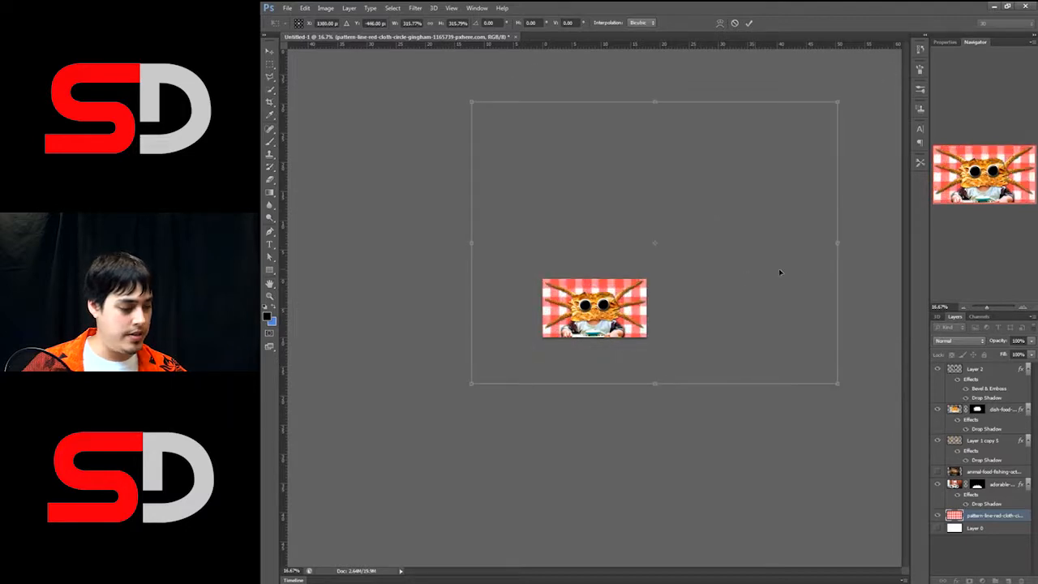
{"action": "left_click", "coordinate": [1025, 309]}
{"action": "left_click", "coordinate": [1024, 309]}
{"action": "left_click", "coordinate": [1025, 309]}
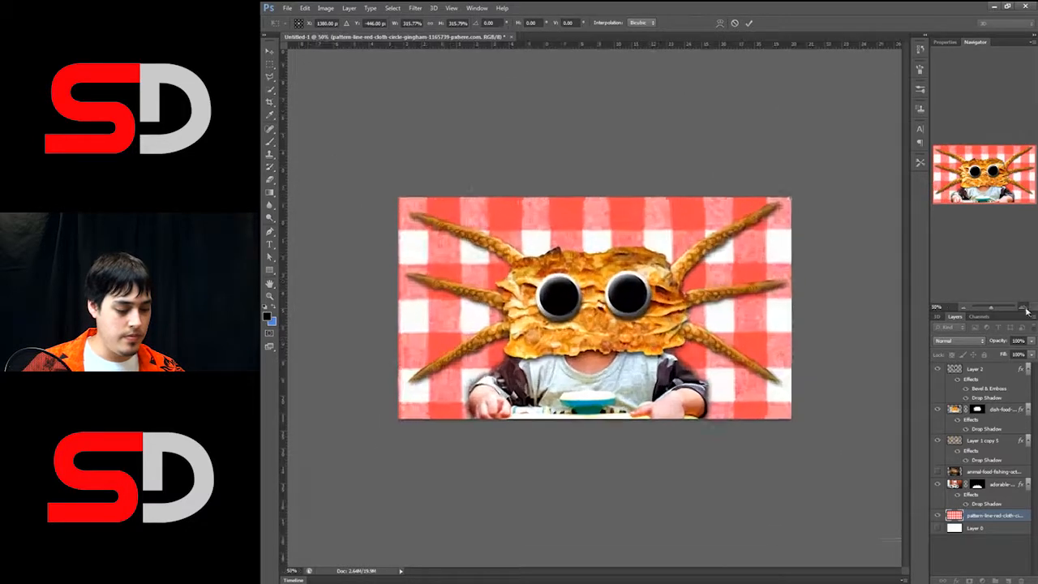
{"action": "left_click", "coordinate": [1025, 309]}
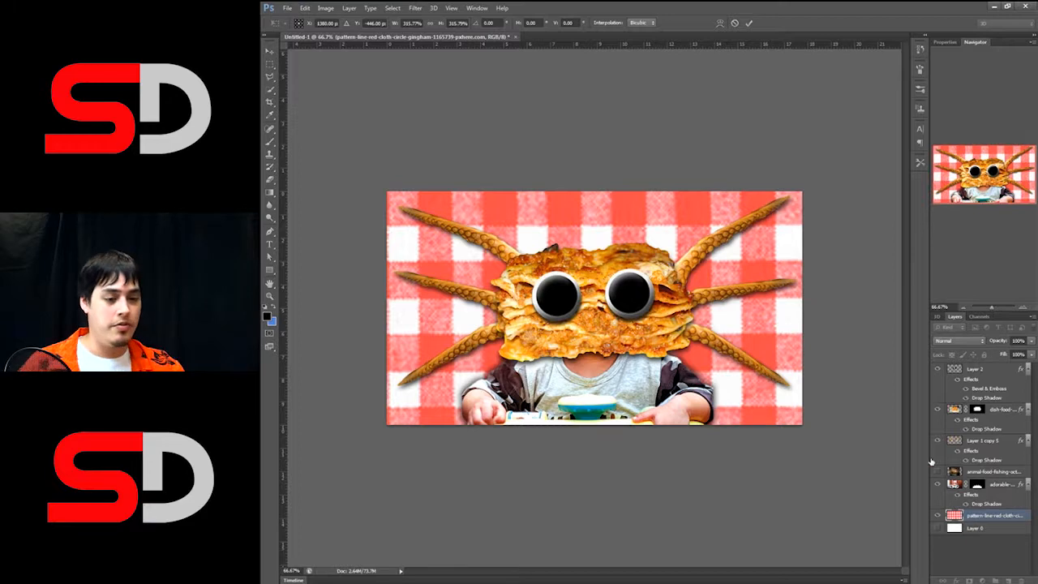
{"action": "left_click", "coordinate": [414, 7]}
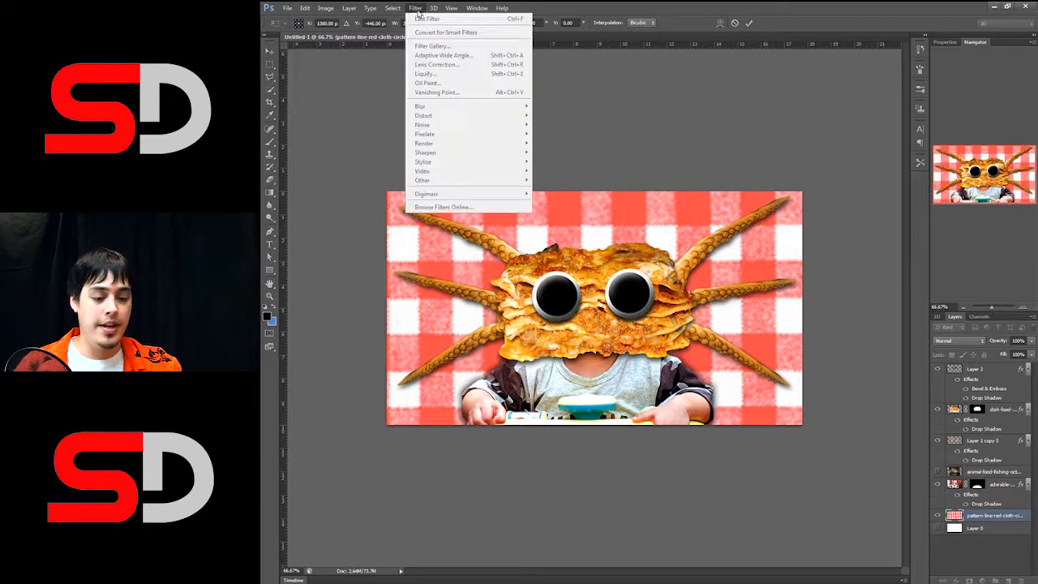
{"action": "left_click", "coordinate": [748, 23]}
- Soften the gingham background layer with a slight Gaussian Blur
{"action": "left_click", "coordinate": [417, 8]}
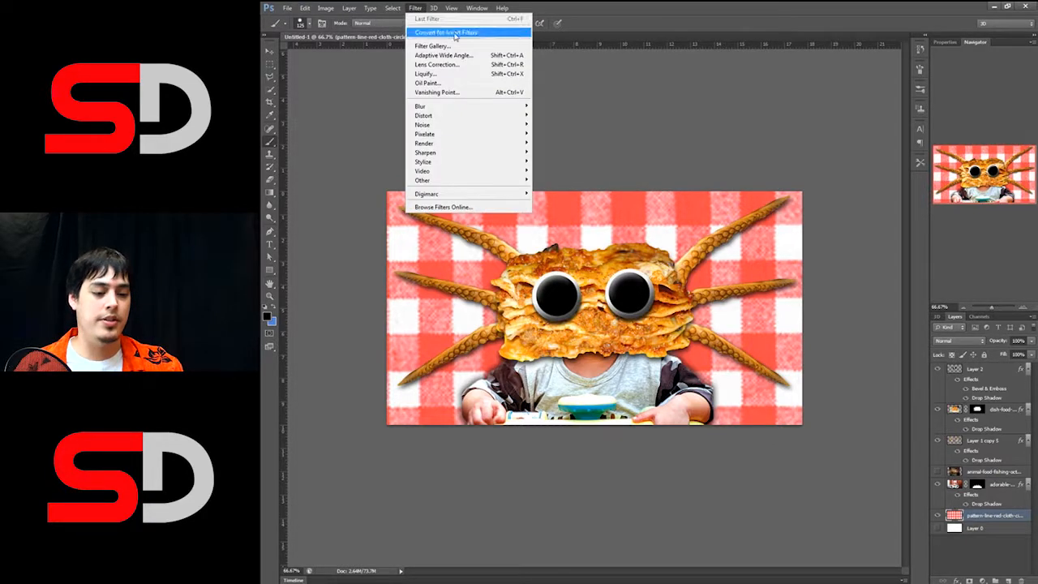
{"action": "mouse_move", "coordinate": [470, 108]}
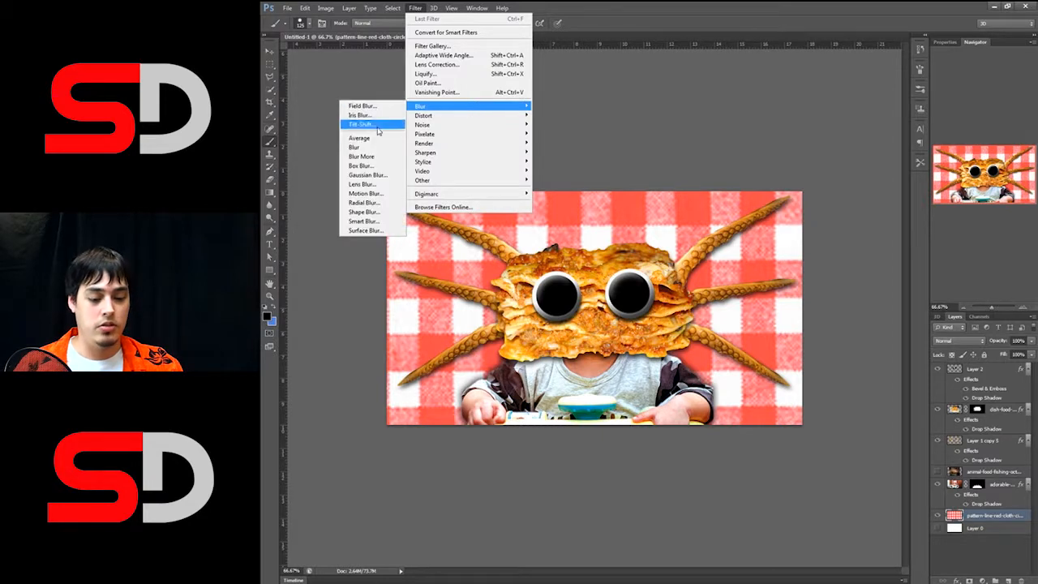
{"action": "left_click", "coordinate": [375, 178]}
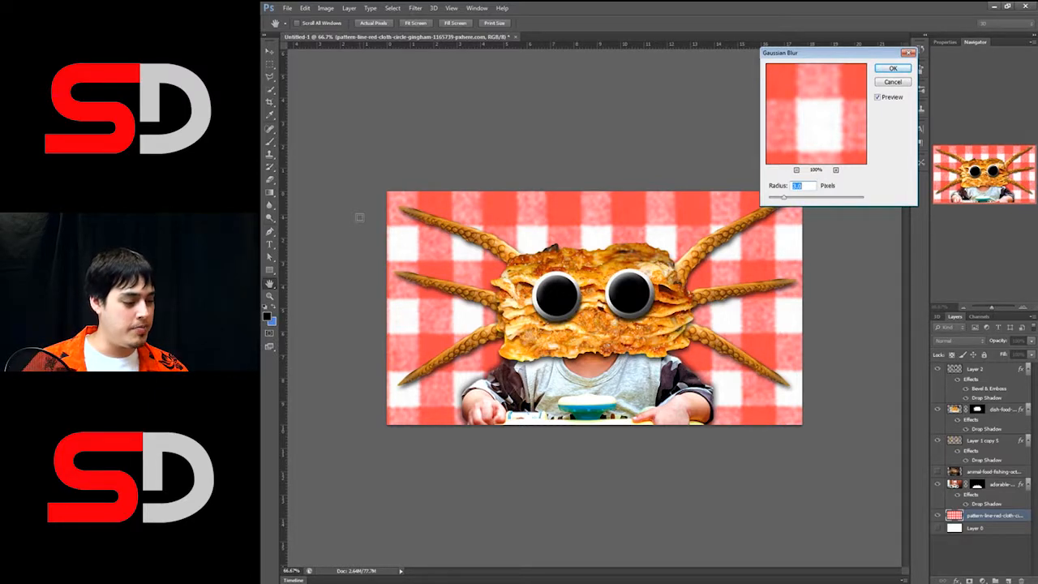
{"action": "mouse_move", "coordinate": [804, 199]}
{"action": "left_mouse_down"}
{"action": "mouse_move", "coordinate": [813, 202]}
{"action": "mouse_move", "coordinate": [789, 197]}
{"action": "left_mouse_up"}
{"action": "left_click", "coordinate": [893, 69]}
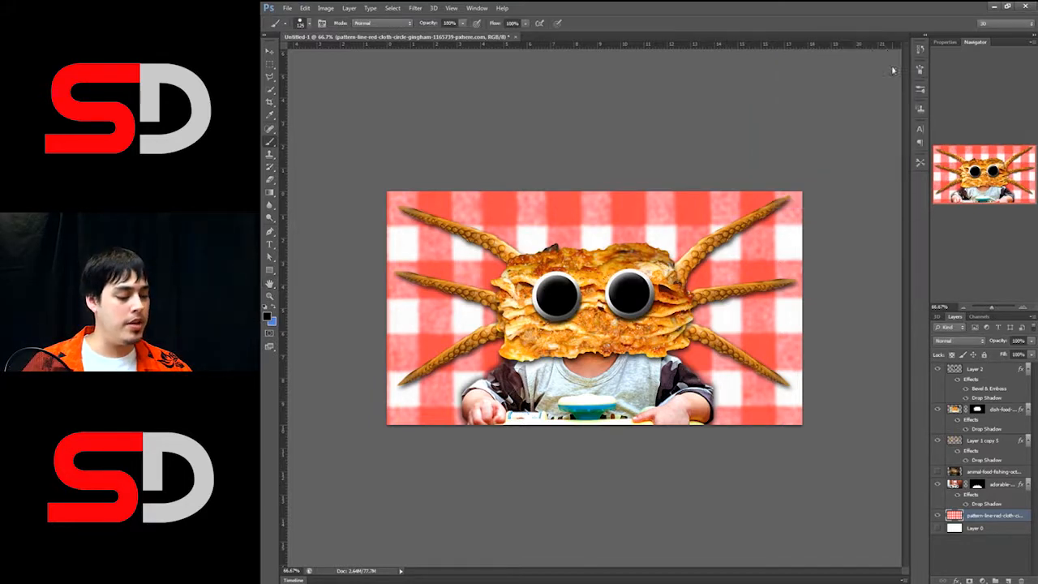
- Examine the composite's readability at a thumbnail-like 16.67% zoom and again at 66.67%
{"action": "left_click", "coordinate": [963, 308]}
{"action": "left_click", "coordinate": [963, 308]}
{"action": "left_click", "coordinate": [963, 309]}
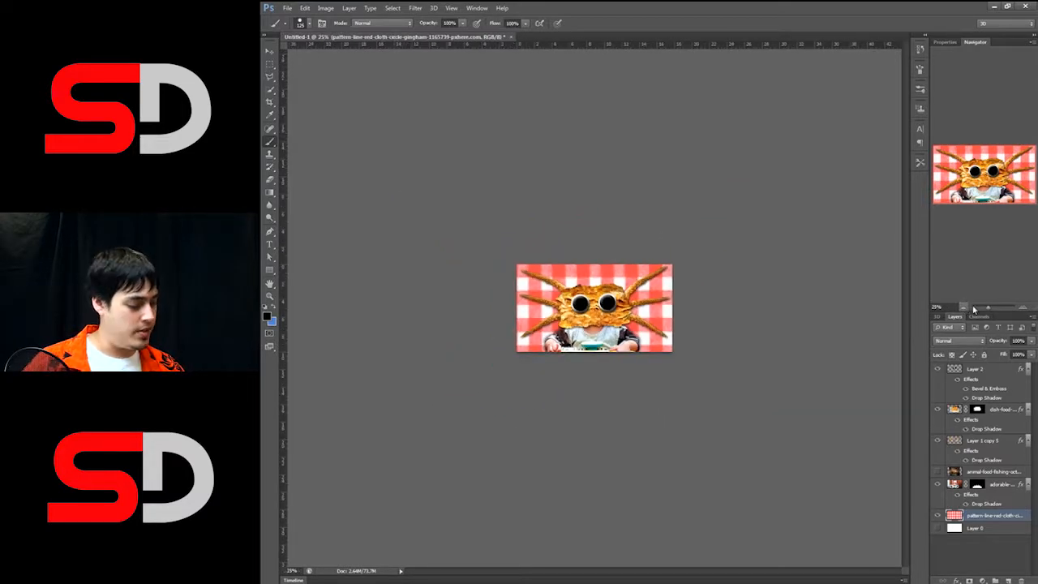
{"action": "left_click", "coordinate": [963, 308]}
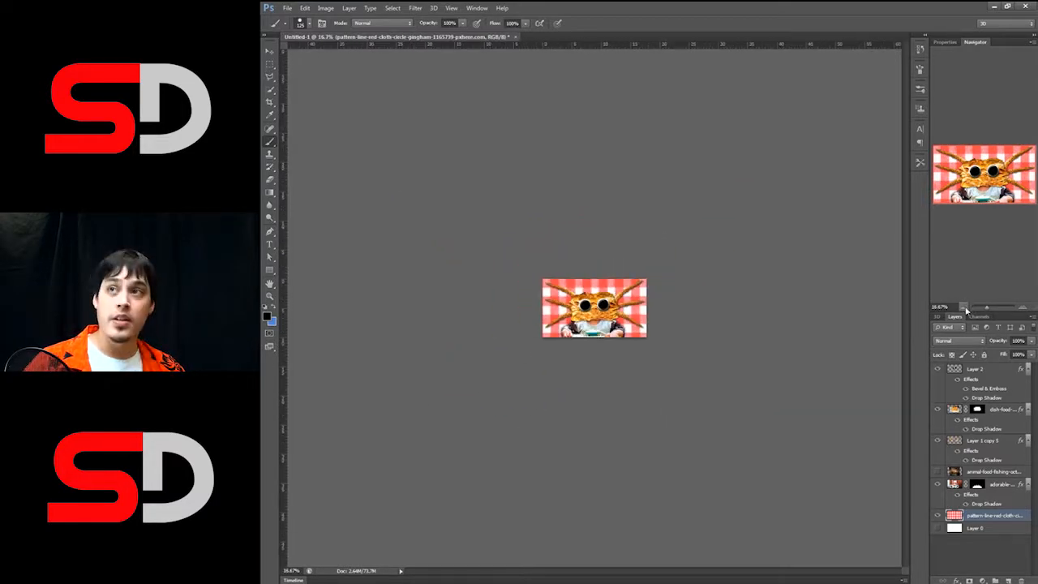
{"action": "left_click", "coordinate": [1023, 309]}
{"action": "left_click", "coordinate": [1023, 309]}
{"action": "left_click", "coordinate": [1023, 309]}
{"action": "left_click", "coordinate": [1022, 309]}
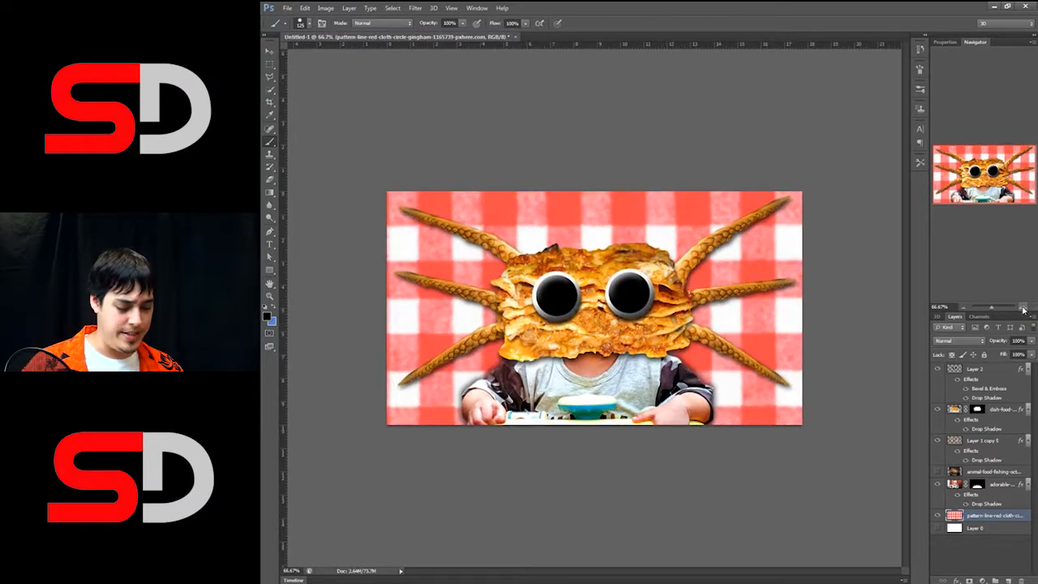